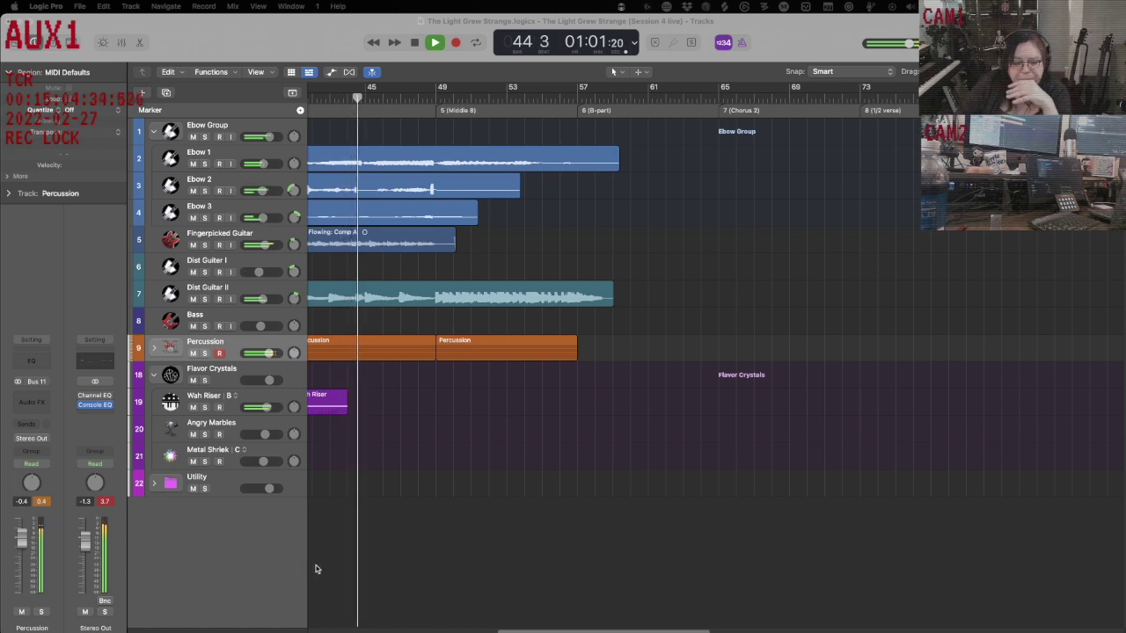
# - Stop the full mix and audition the Ebow Group soloed from the start of the song, clearing its solo when done
pyautogui.hscroll(-10, 321, 569)
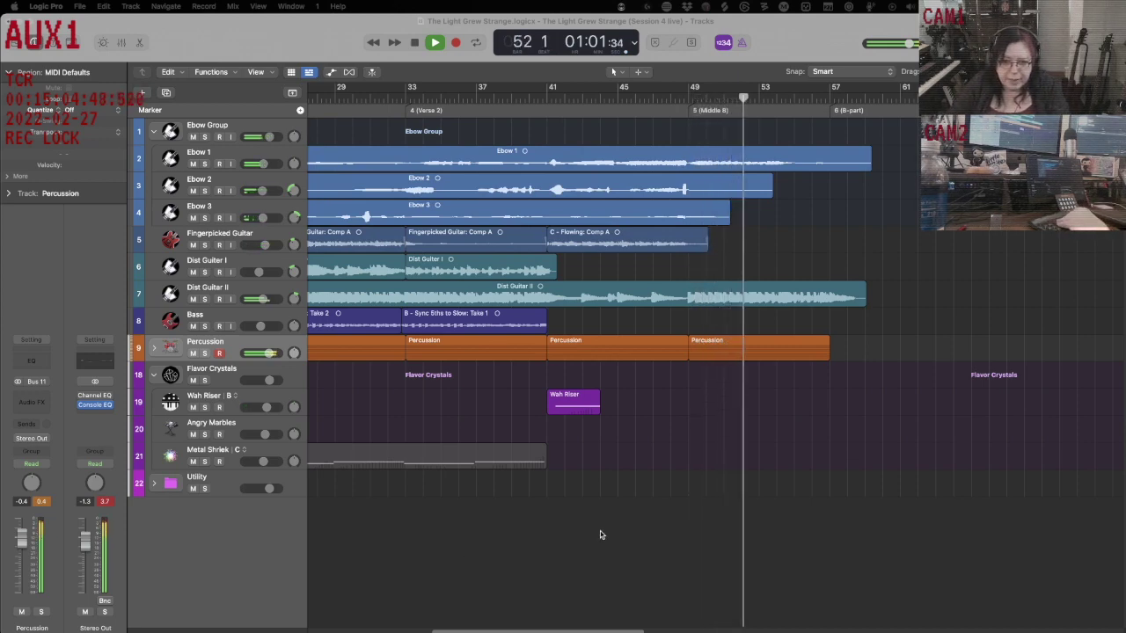
pyautogui.press('space')
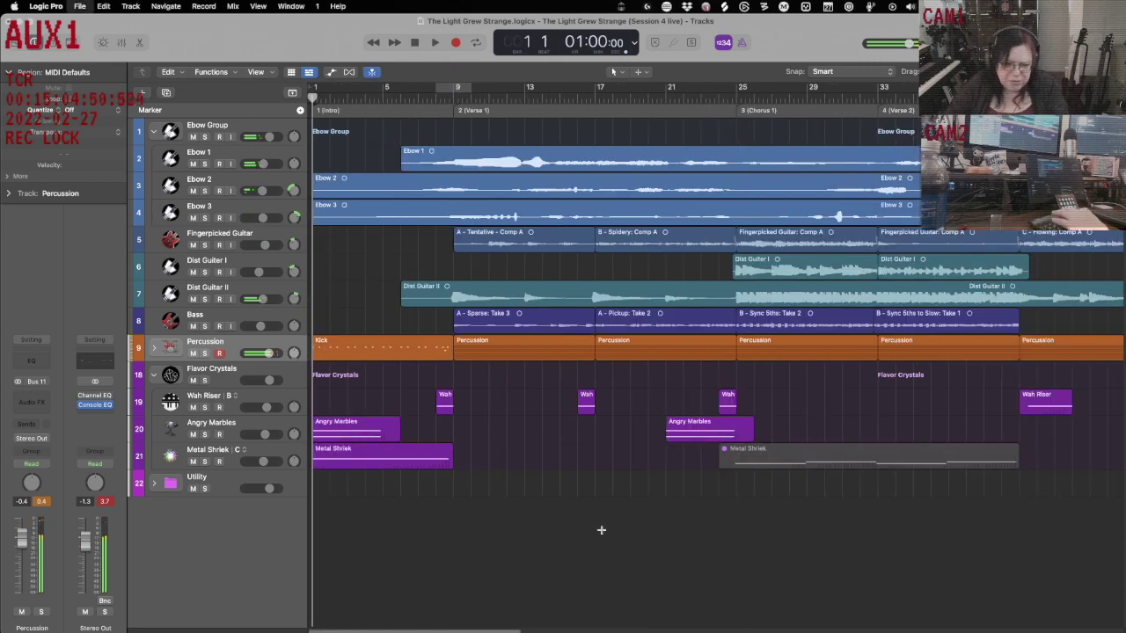
pyautogui.click(204, 137)
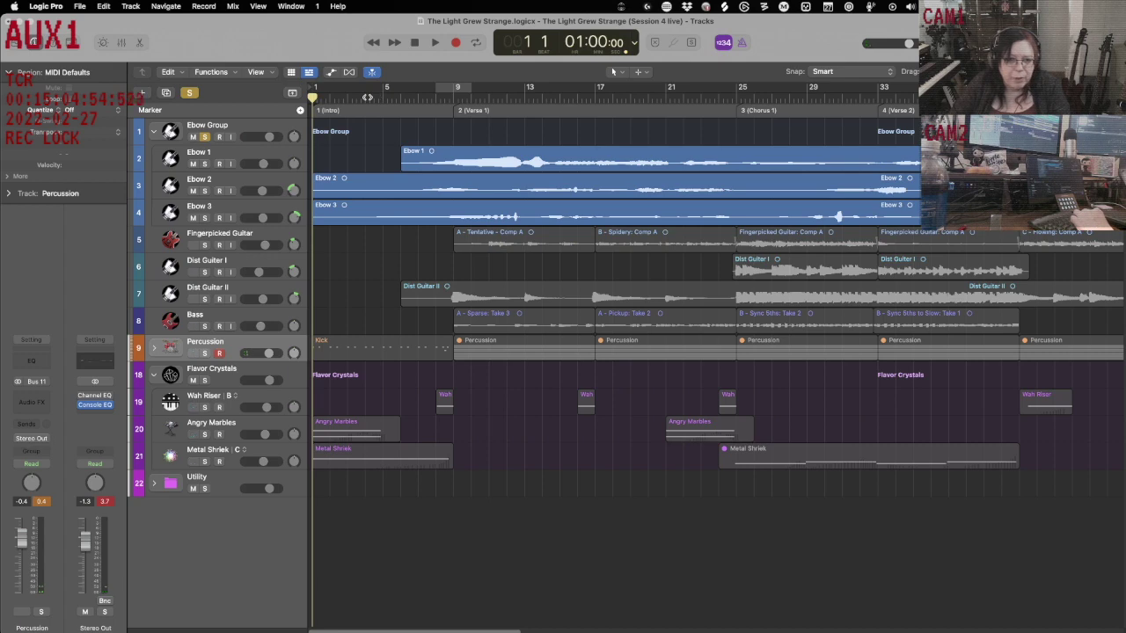
pyautogui.press('space')
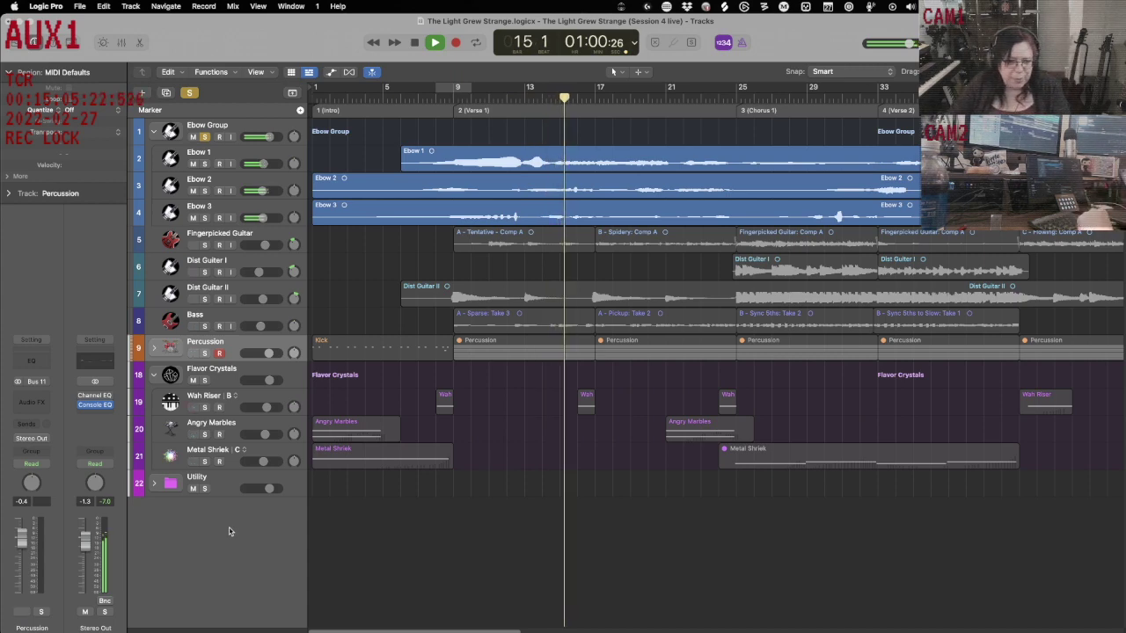
pyautogui.press('space')
pyautogui.press('Return')
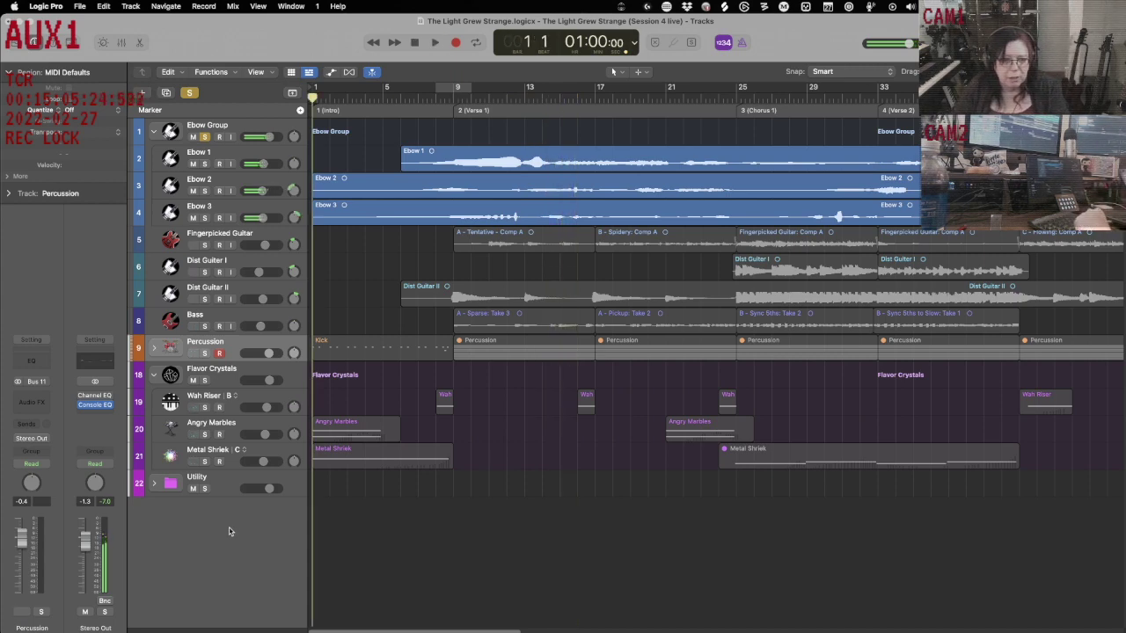
pyautogui.click(204, 137)
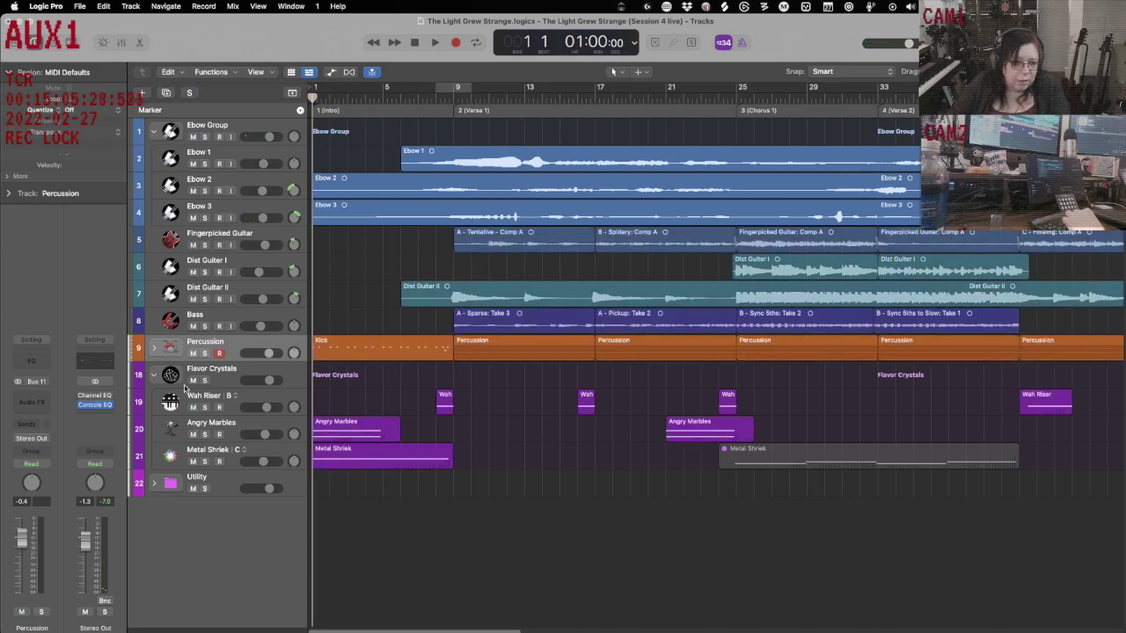
# - Audition the Flavor Crystals group soloed from the start of the song and clear its solo when done
pyautogui.click(204, 381)
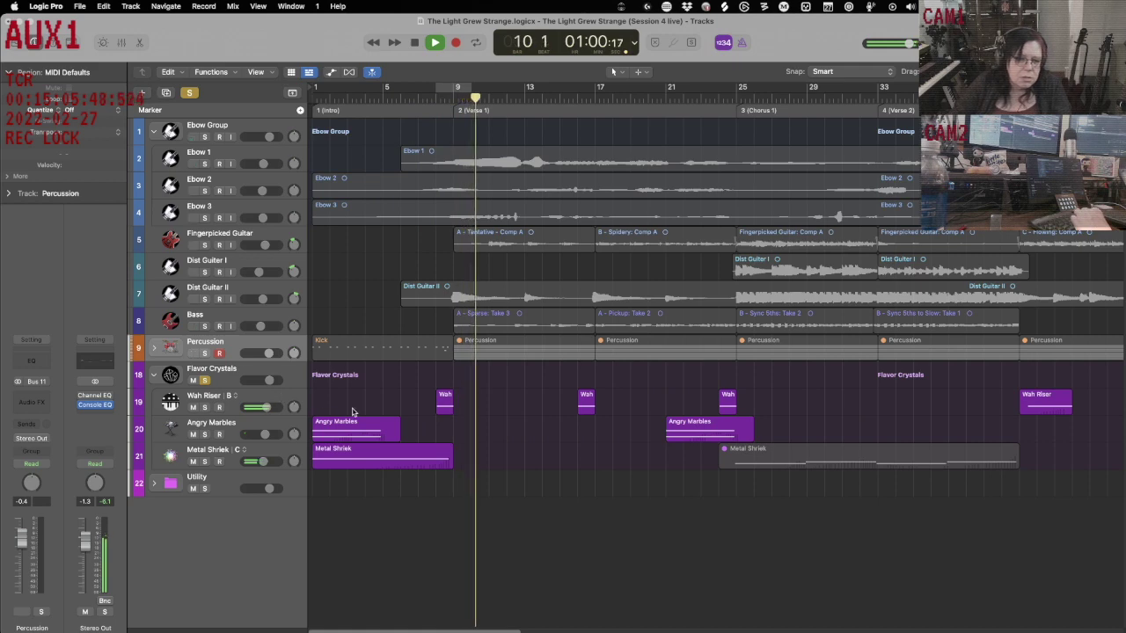
pyautogui.press('space')
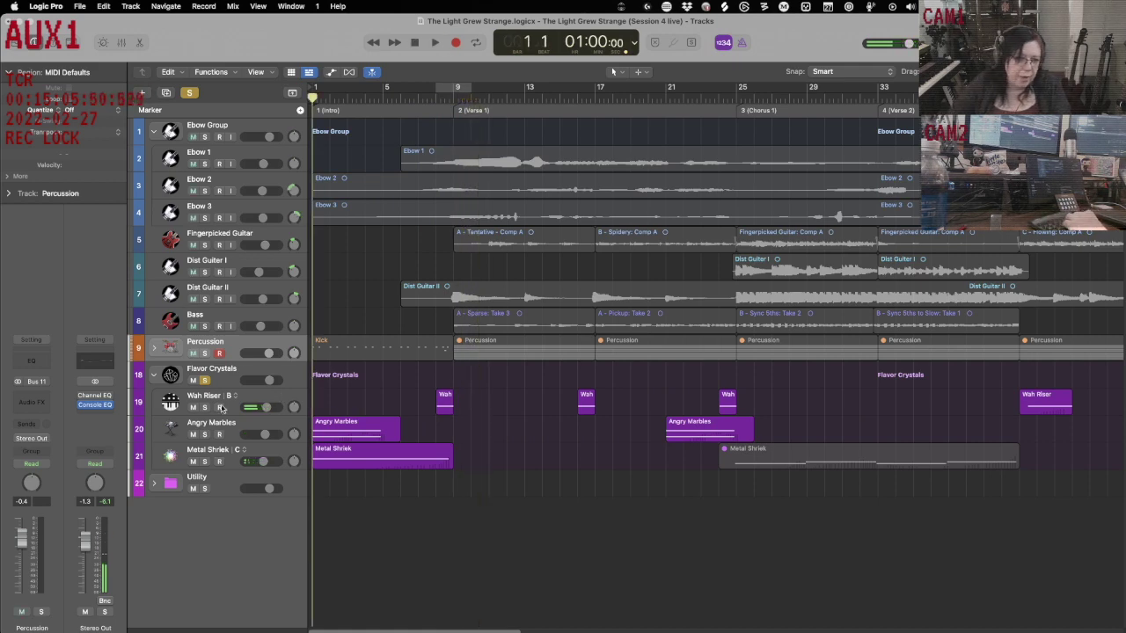
pyautogui.click(203, 380)
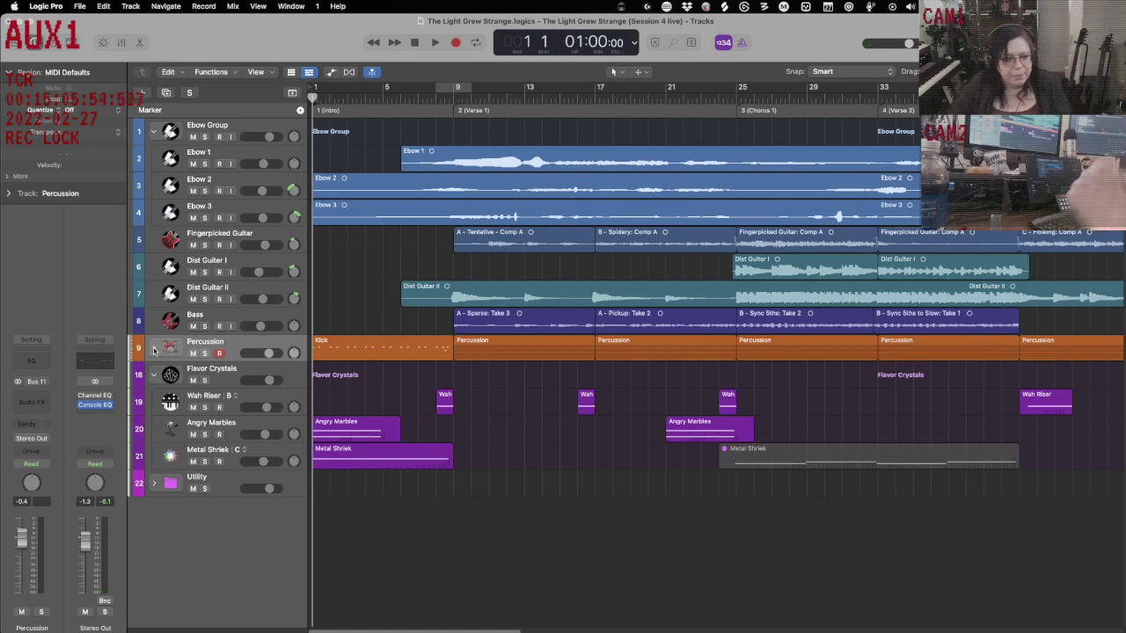
# - Expand the Percussion stack and look over its individual drum tracks across the arrangement
pyautogui.click(154, 349)
pyautogui.scroll(-5, 551, 407)
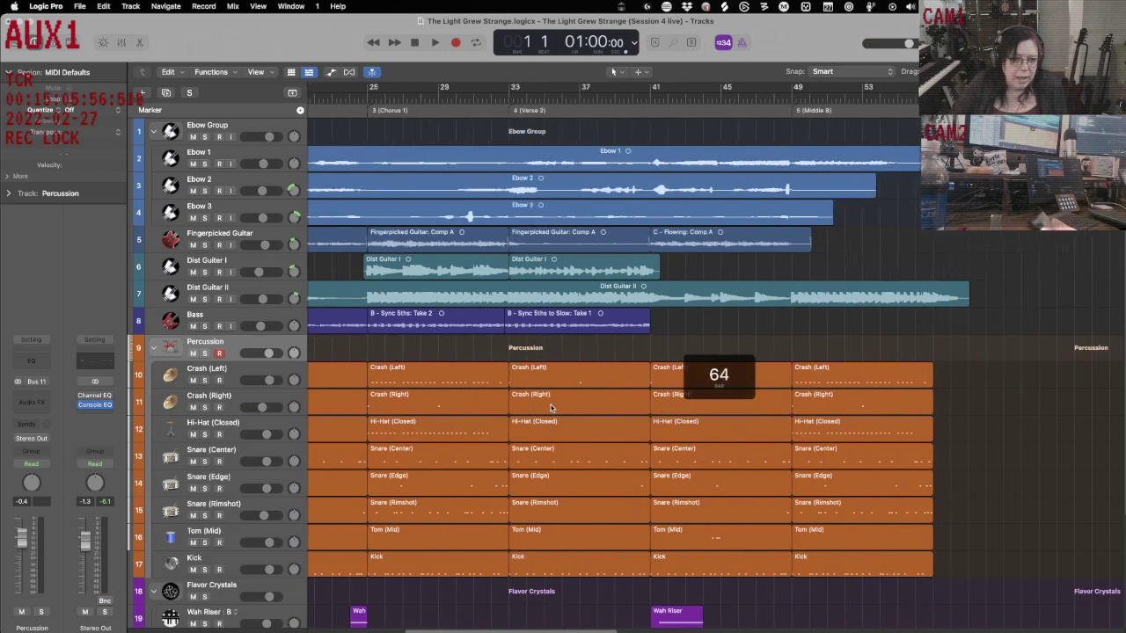
pyautogui.scroll(5, 551, 407)
pyautogui.hscroll(-3, 385, 354)
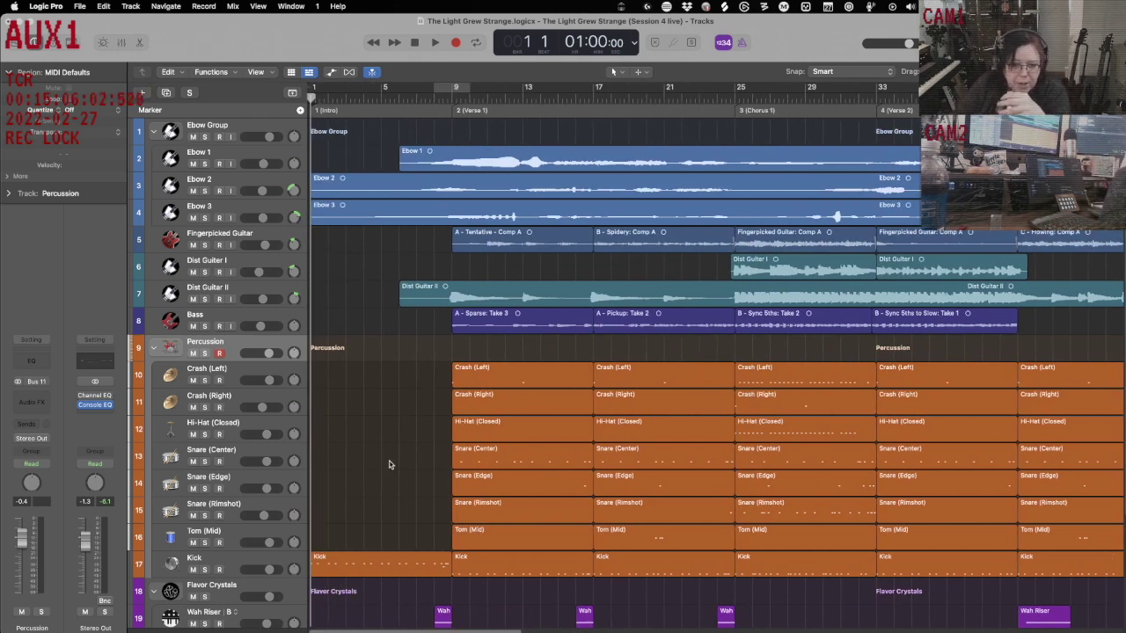
pyautogui.scroll(-5, 791, 449)
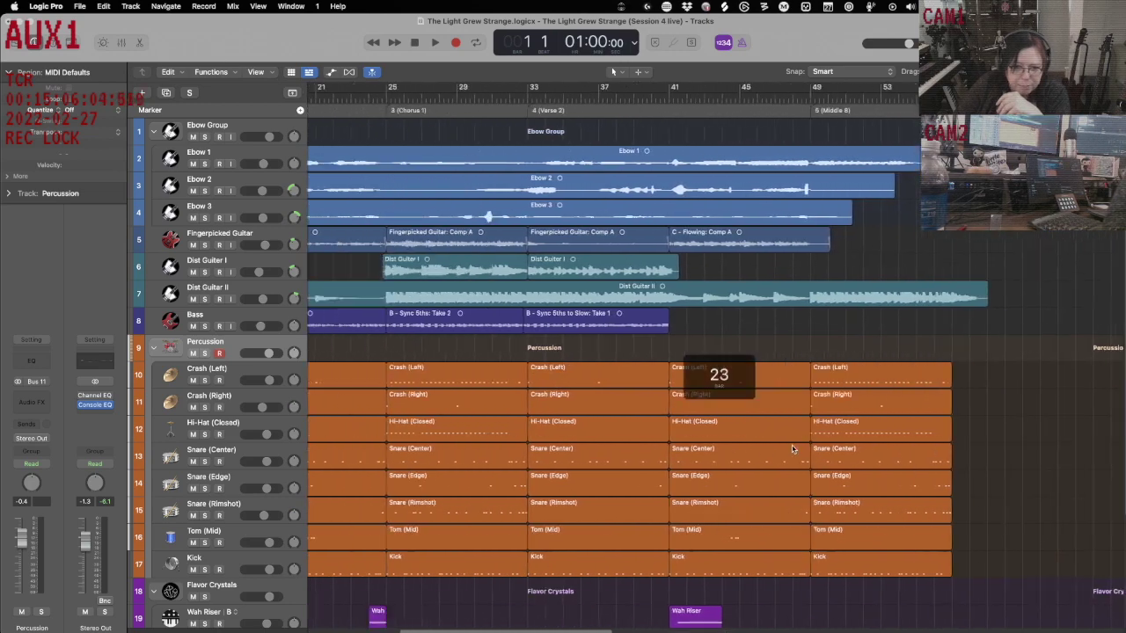
pyautogui.scroll(5, 788, 448)
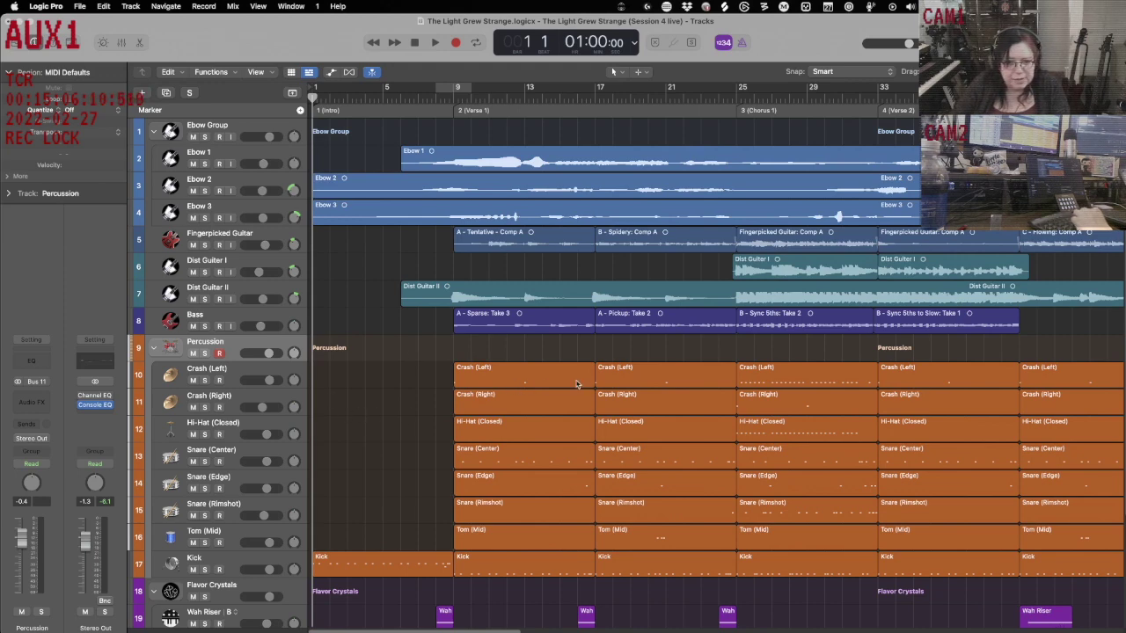
# - Move the 9 (Outro) marker to bar 81 and return to the start of the song
pyautogui.hscroll(10, 415, 406)
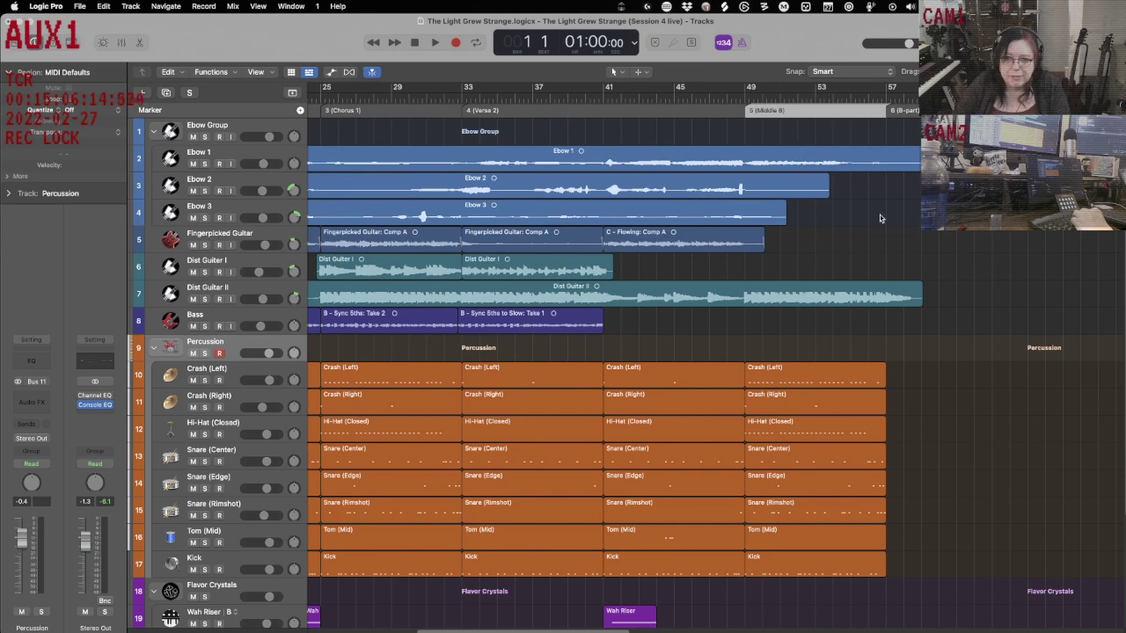
pyautogui.hscroll(7, 880, 215)
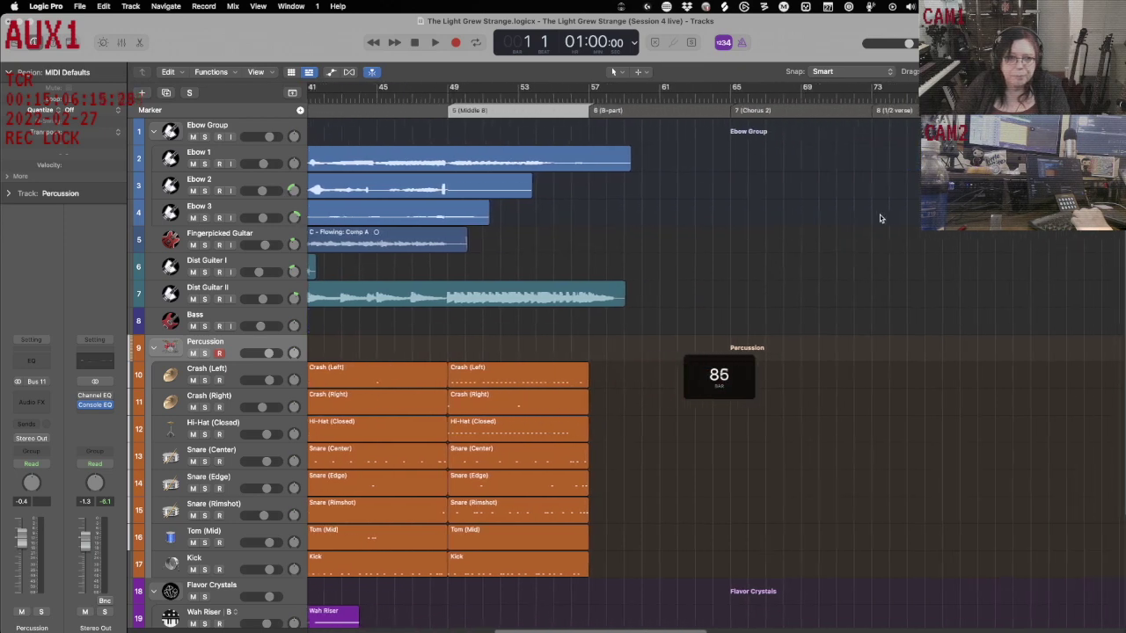
pyautogui.click(612, 110)
pyautogui.hscroll(10, 824, 106)
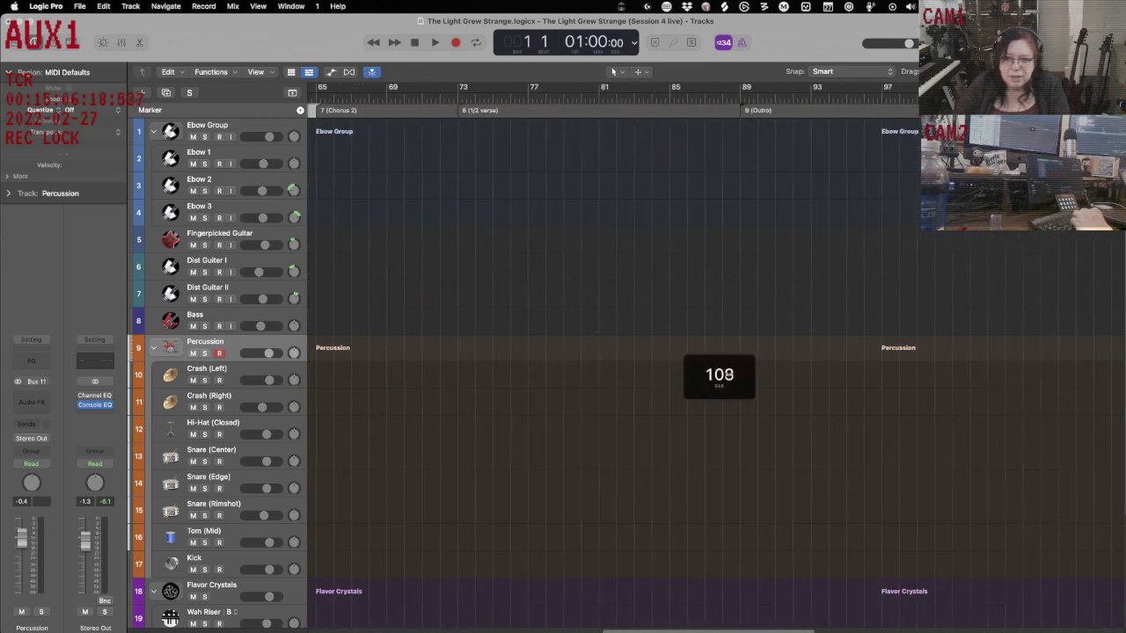
pyautogui.moveTo(822, 107)
pyautogui.mouseDown()
pyautogui.moveTo(651, 117)
pyautogui.moveTo(693, 117)
pyautogui.moveTo(683, 117)
pyautogui.mouseUp()
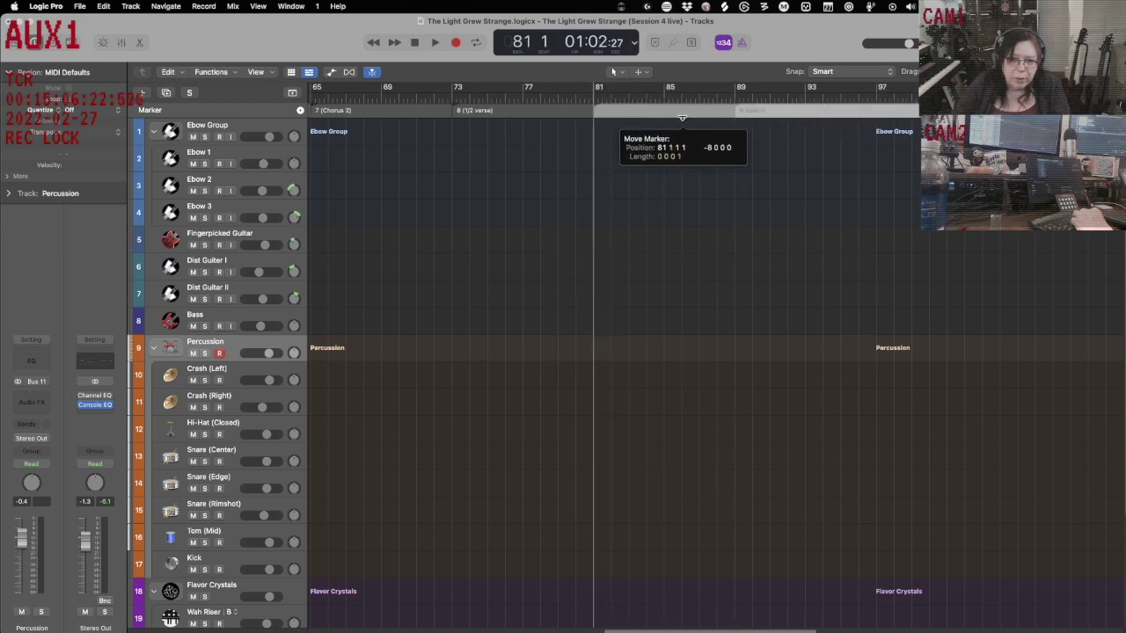
pyautogui.press('Return')
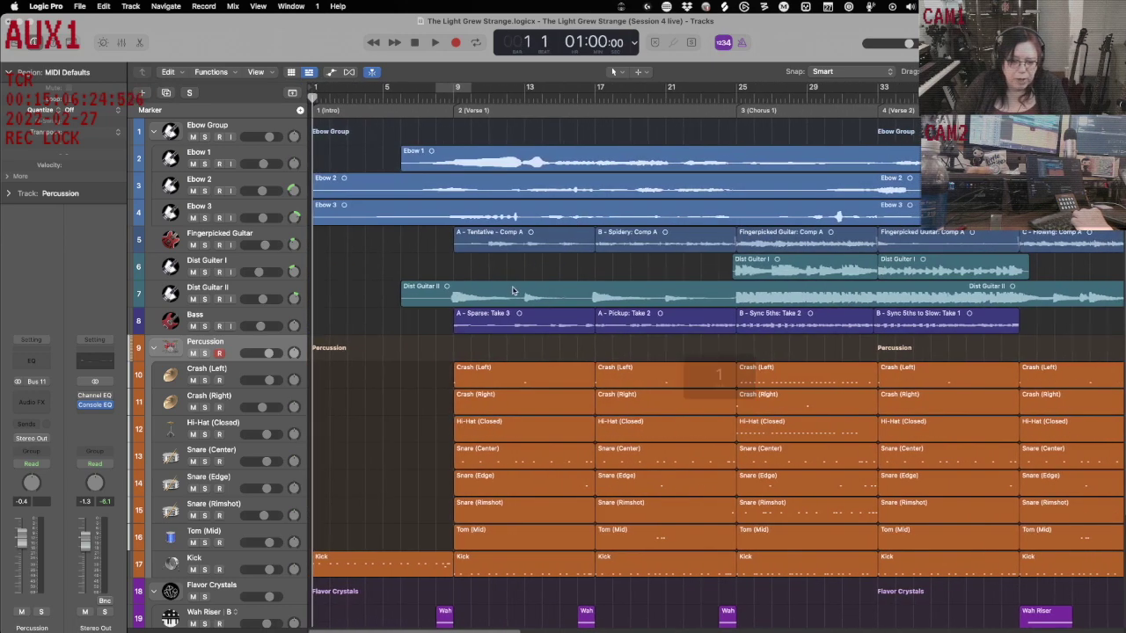
pyautogui.scroll(-3, 427, 416)
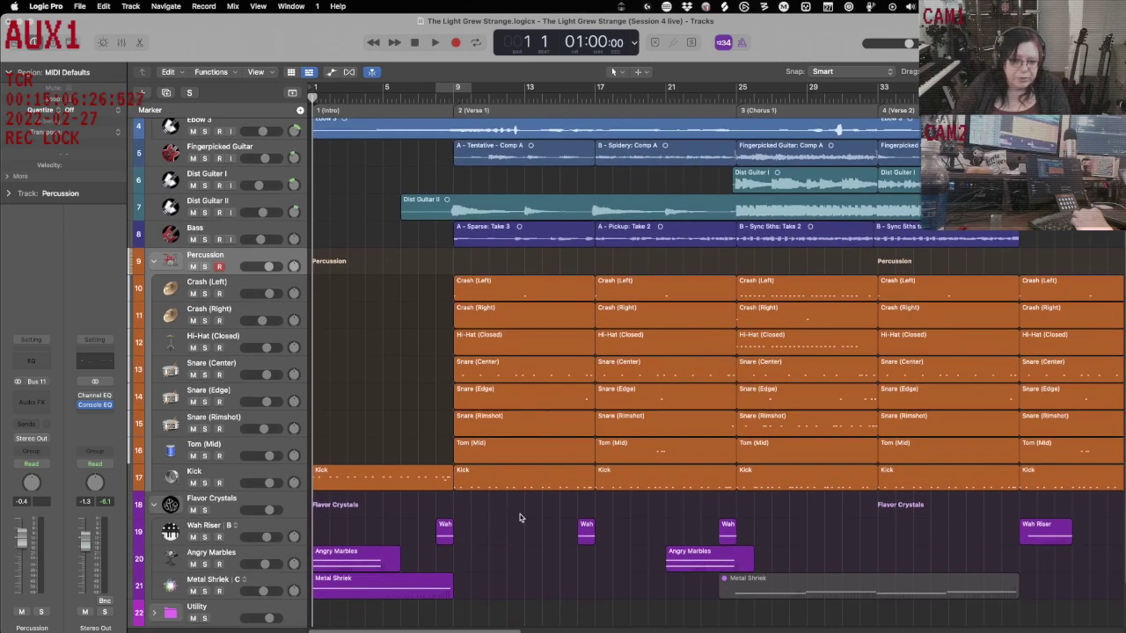
pyautogui.click(244, 288)
pyautogui.hscroll(10, 615, 369)
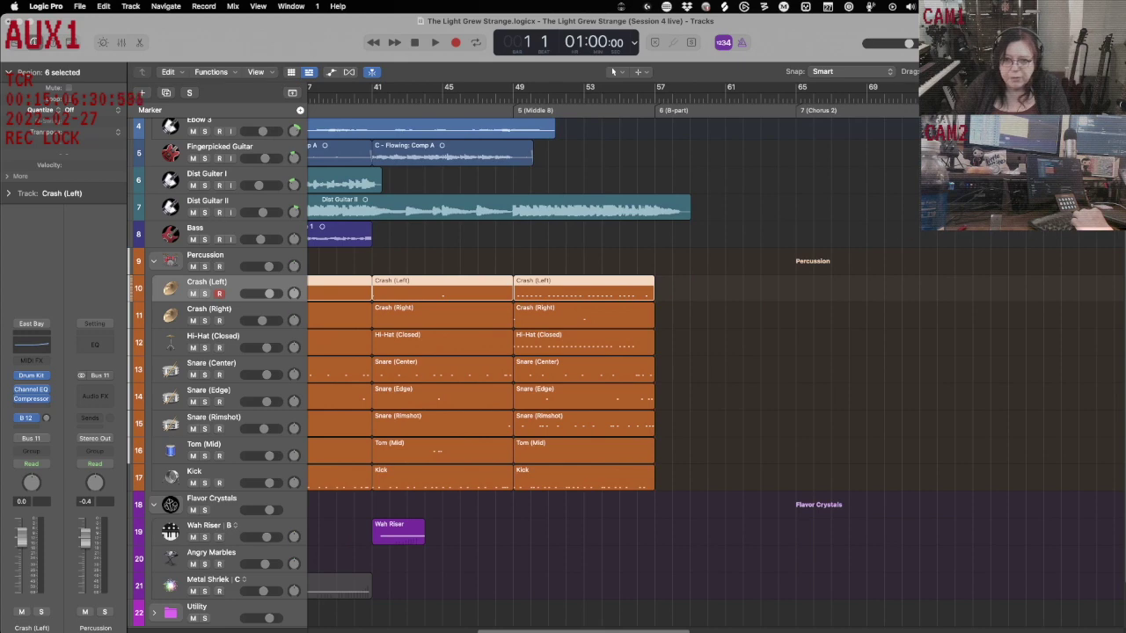
pyautogui.hscroll(-15, 521, 231)
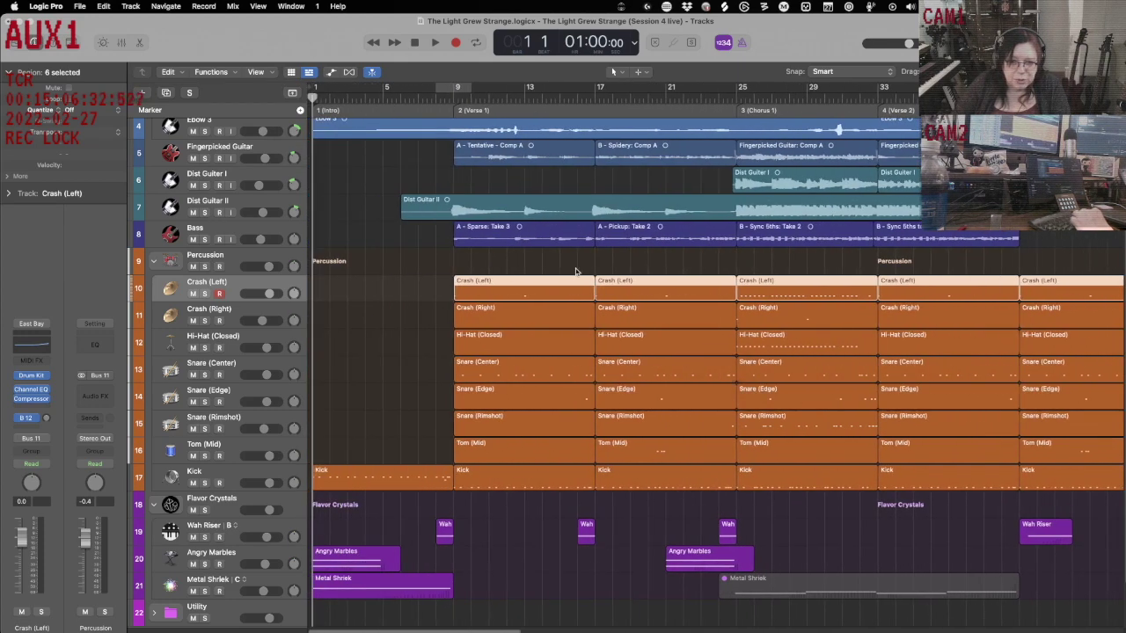
pyautogui.click(627, 269)
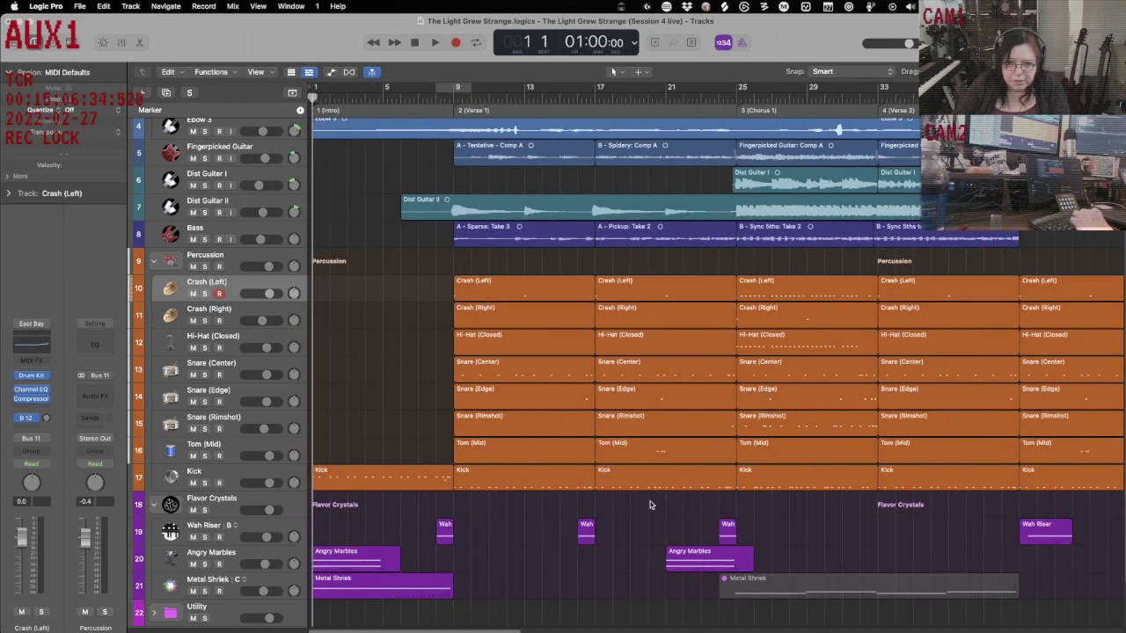
# - Copy the regions from bar 17 up to bar 49 on all eight drum tracks so the copies start at bar 57
pyautogui.moveTo(650, 504); pyautogui.dragTo(1049, 291)
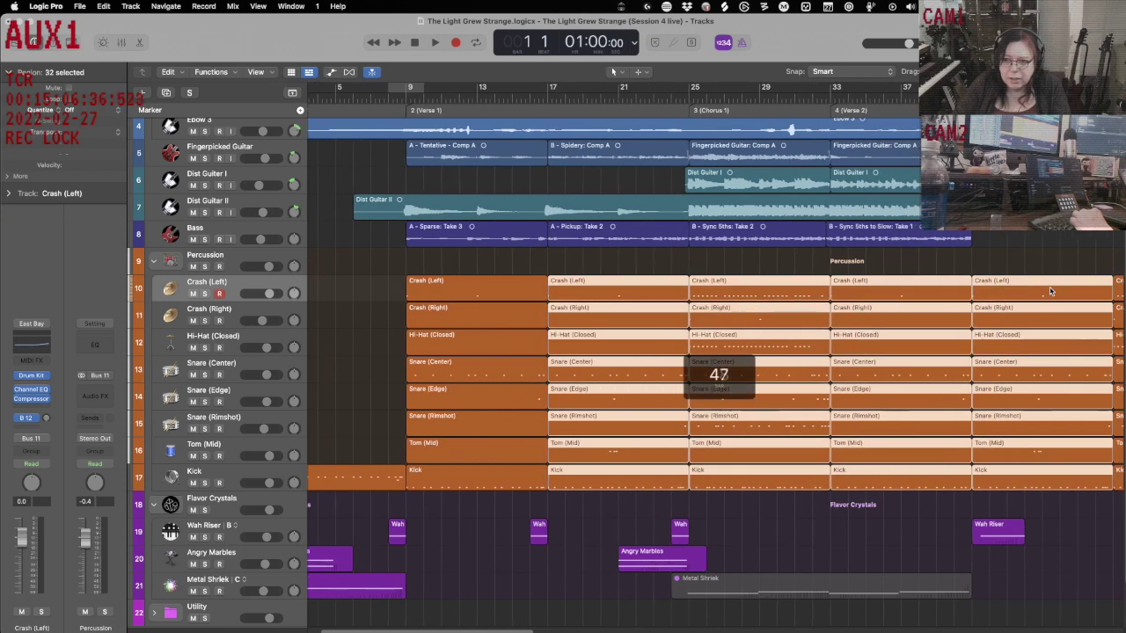
pyautogui.hscroll(5, 1050, 291)
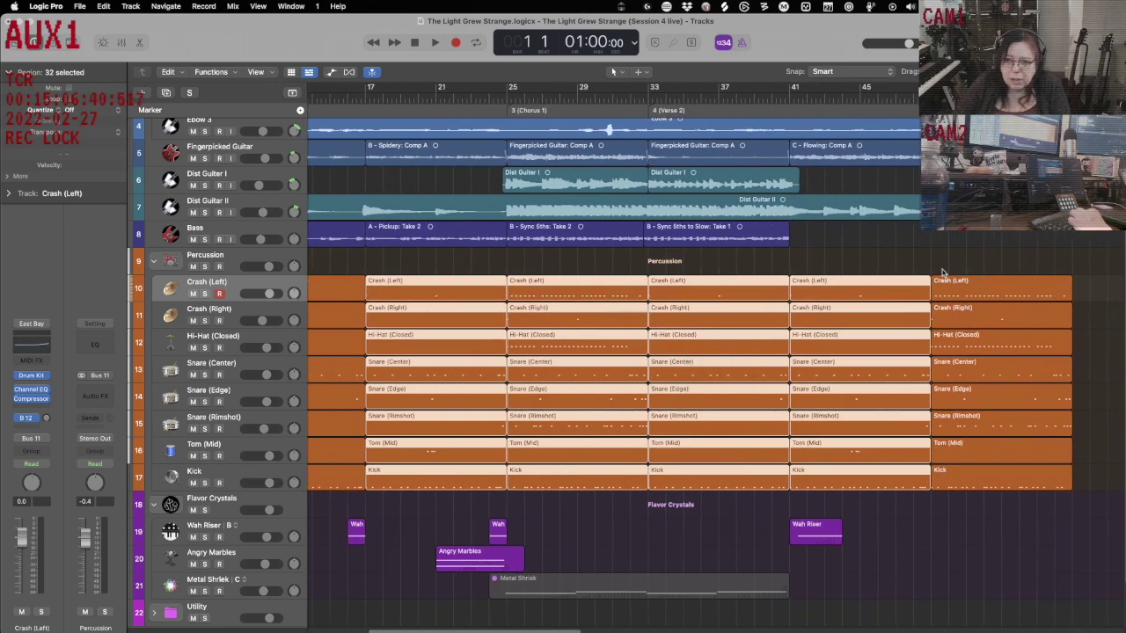
pyautogui.hscroll(5, 942, 274)
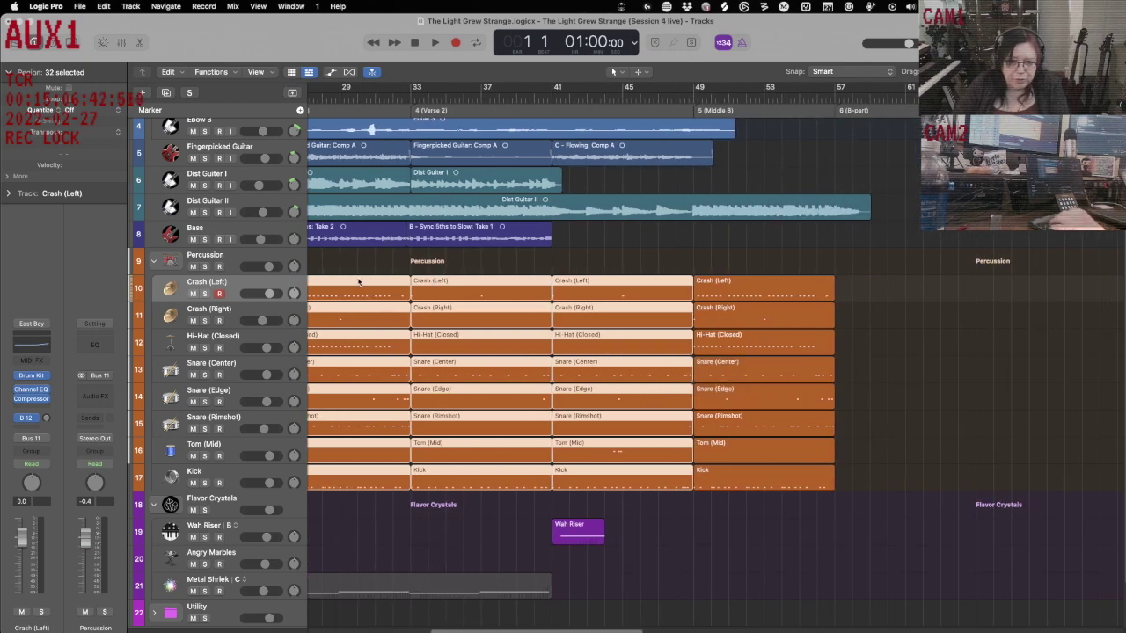
pyautogui.hscroll(-8, 358, 282)
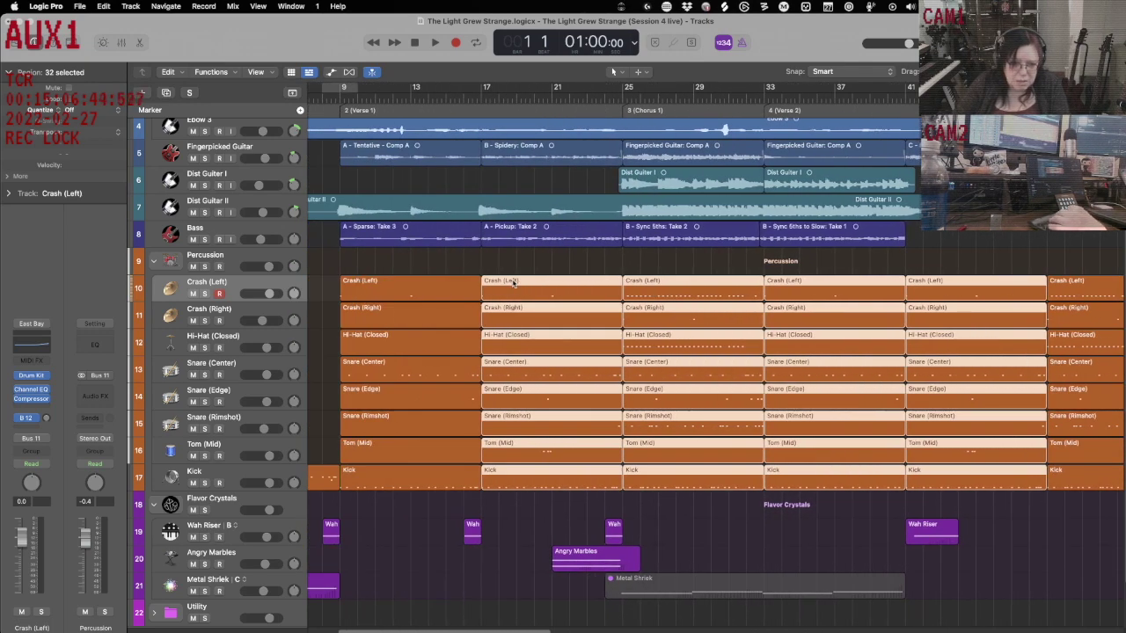
pyautogui.moveTo(514, 282); pyautogui.dragTo(818, 300)
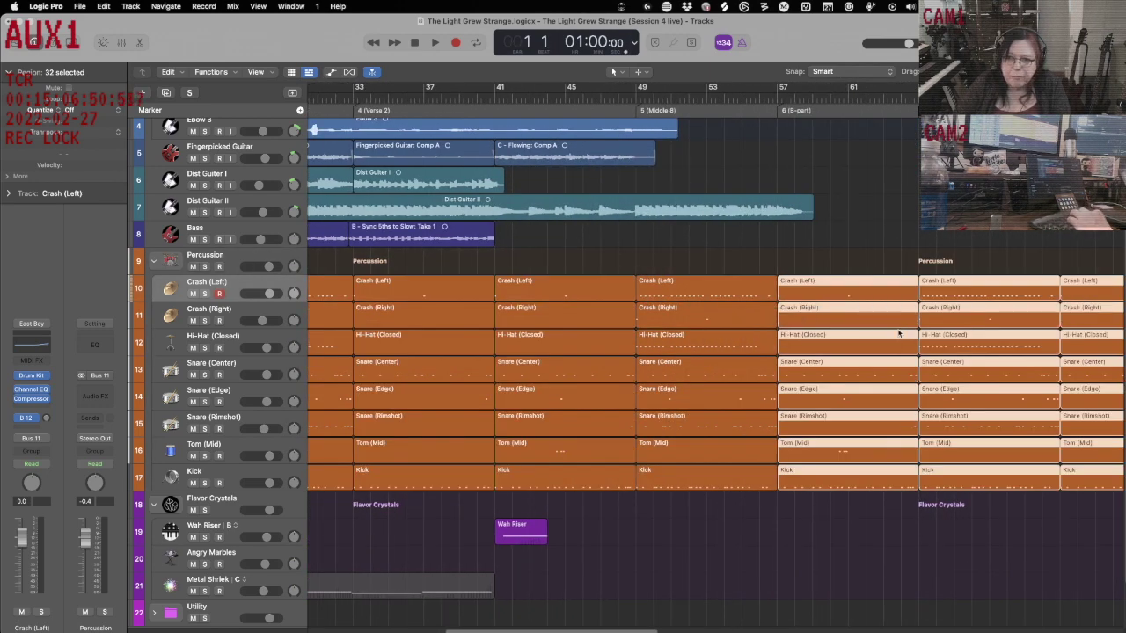
pyautogui.hscroll(4, 899, 333)
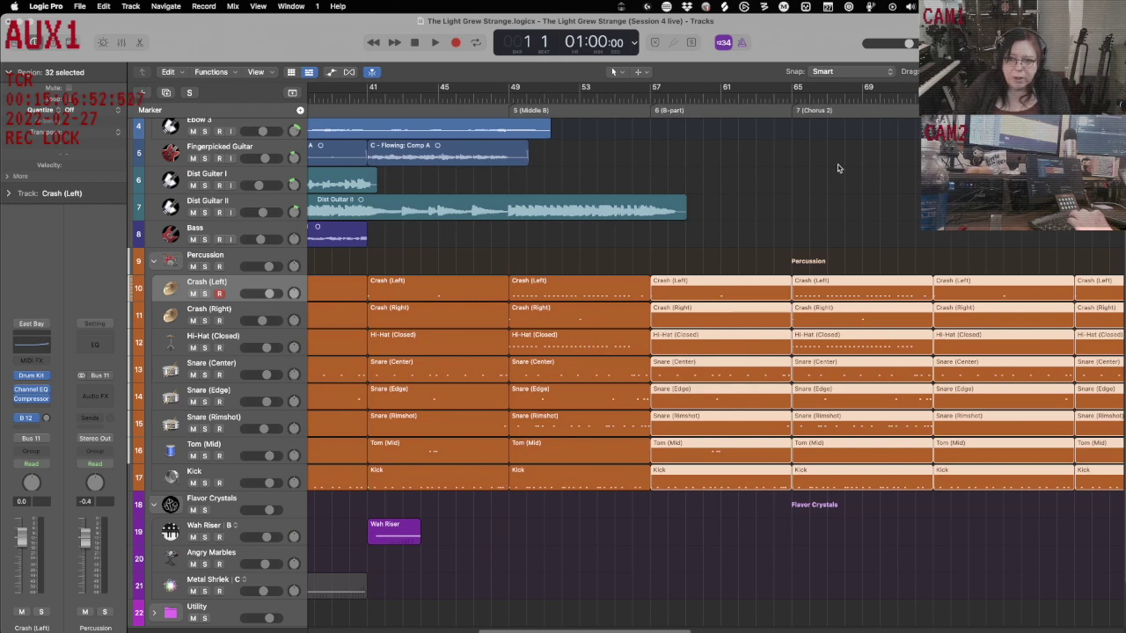
pyautogui.hscroll(8, 658, 149)
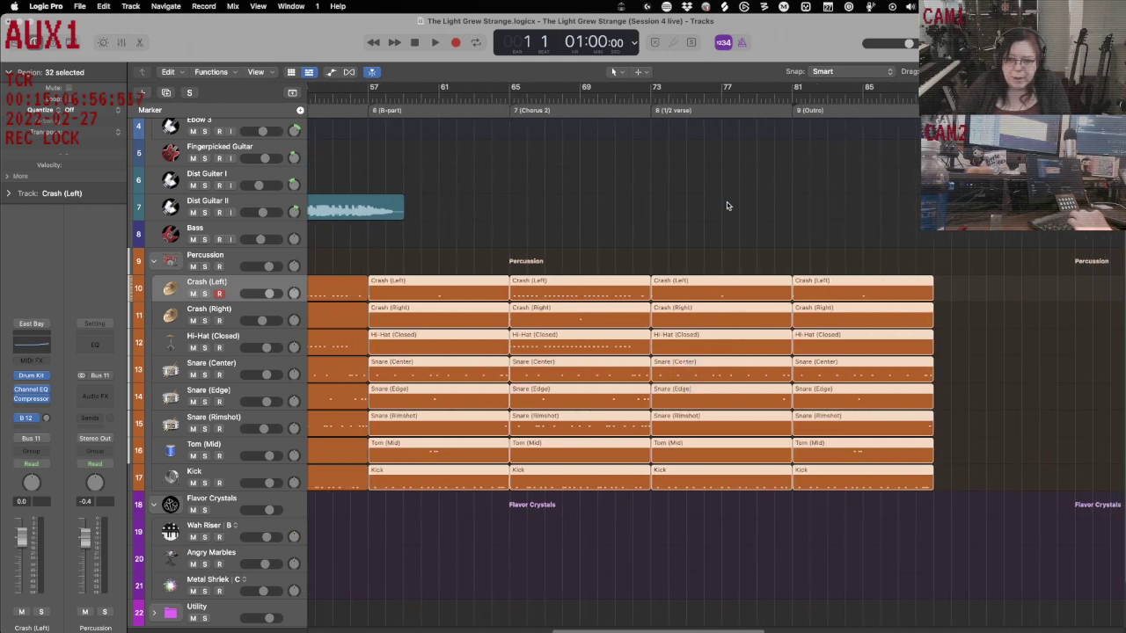
pyautogui.hscroll(-10, 605, 242)
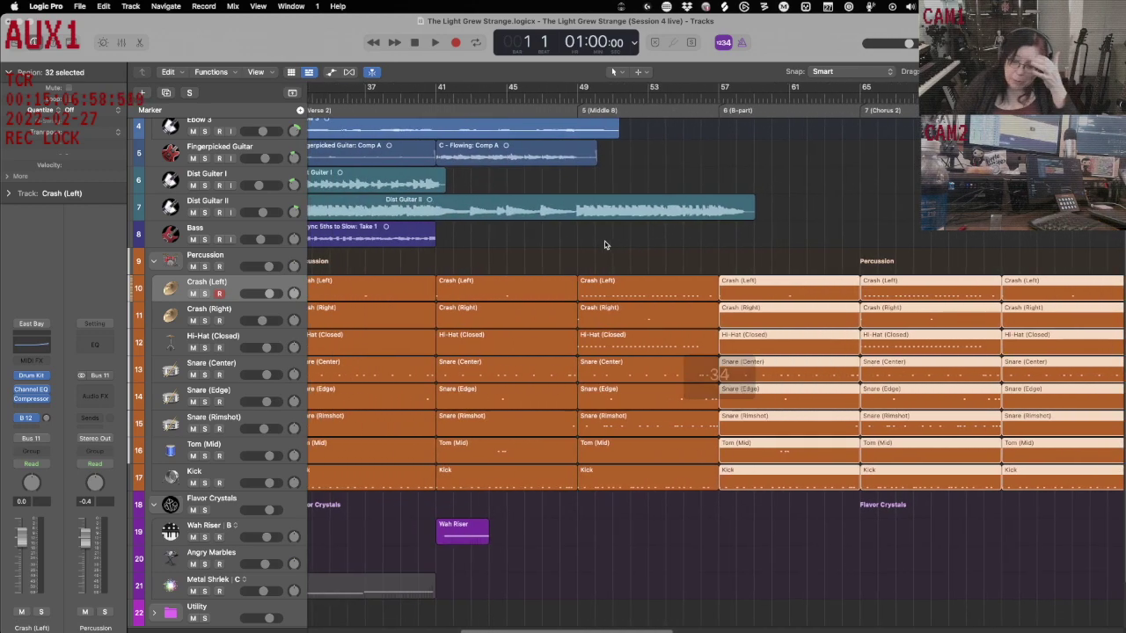
pyautogui.hscroll(-18, 604, 243)
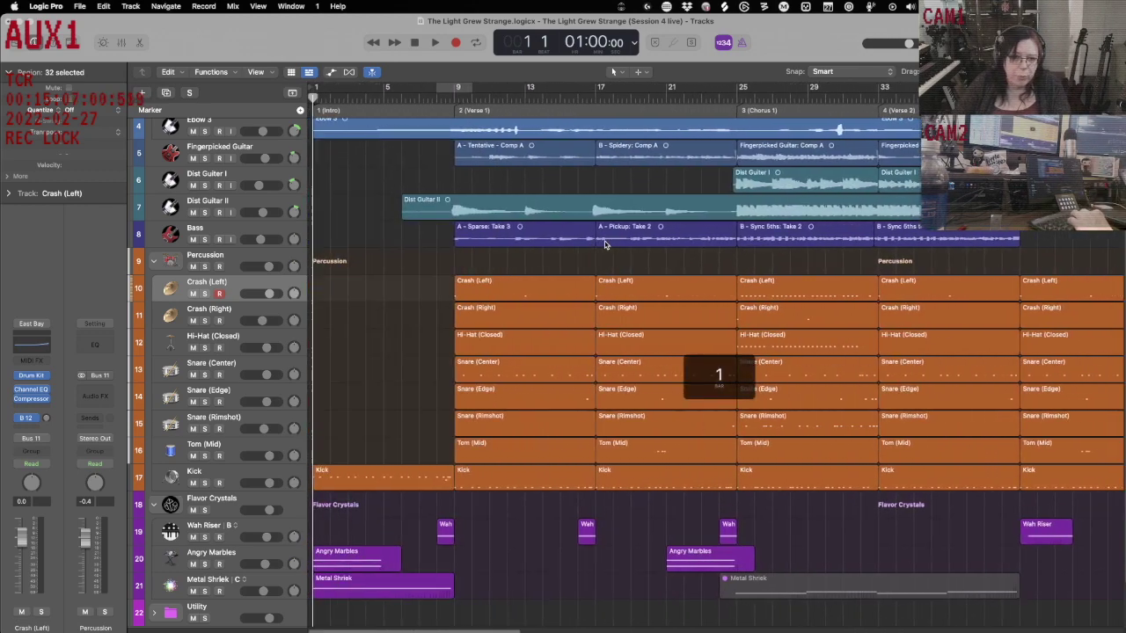
# - Collapse the Percussion stack and audition the Bass track soloed from the start of the song, clearing its solo when done
pyautogui.click(225, 235)
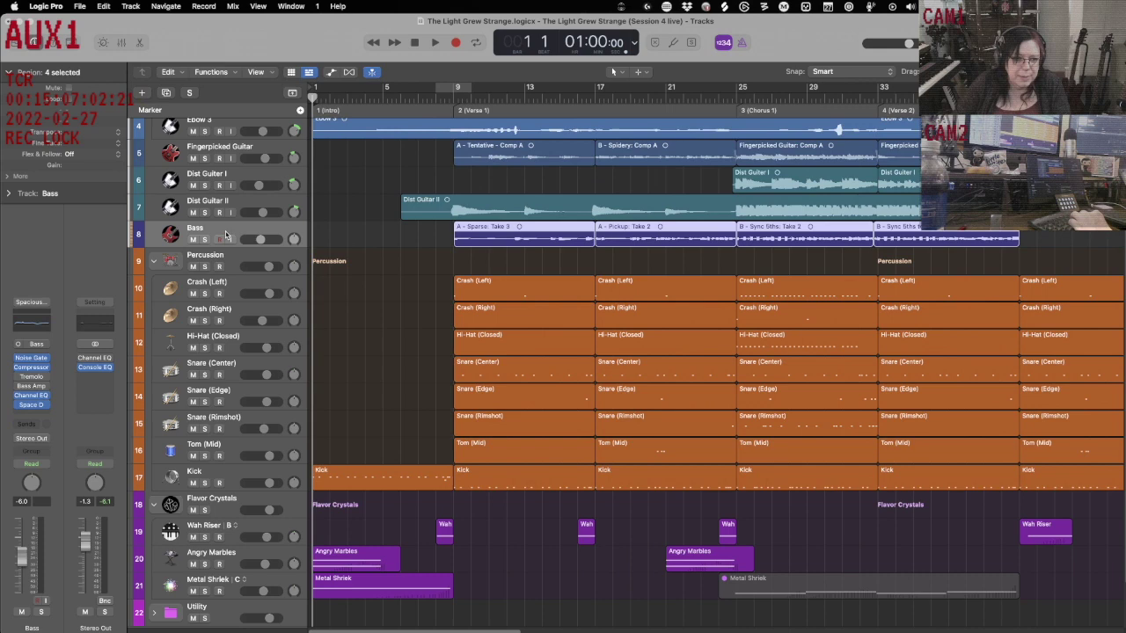
pyautogui.click(154, 264)
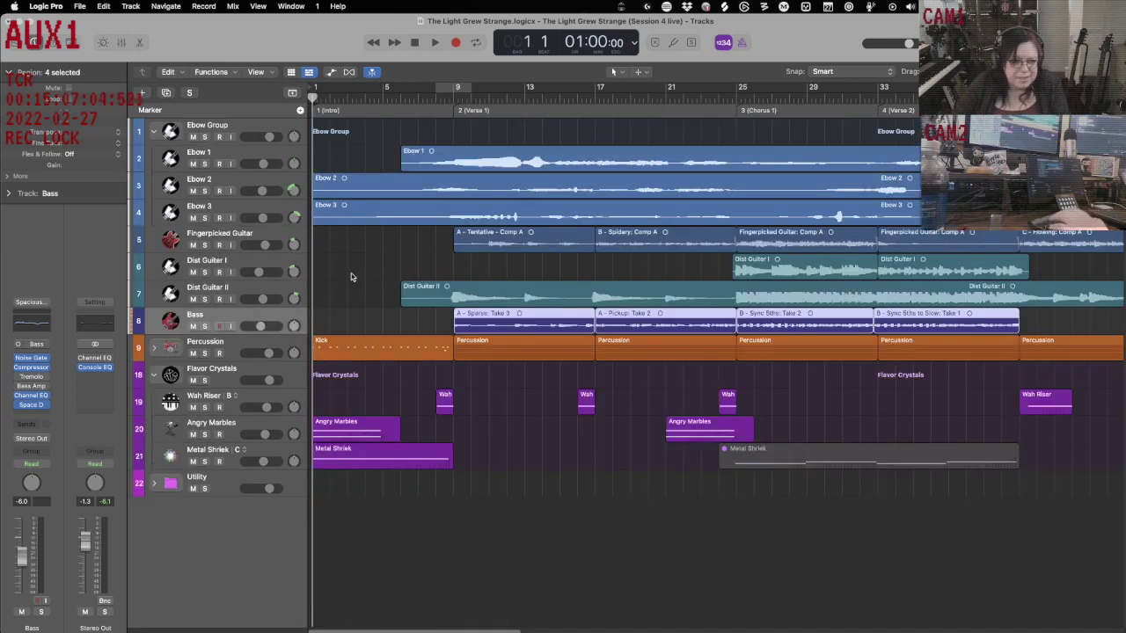
pyautogui.press('s')
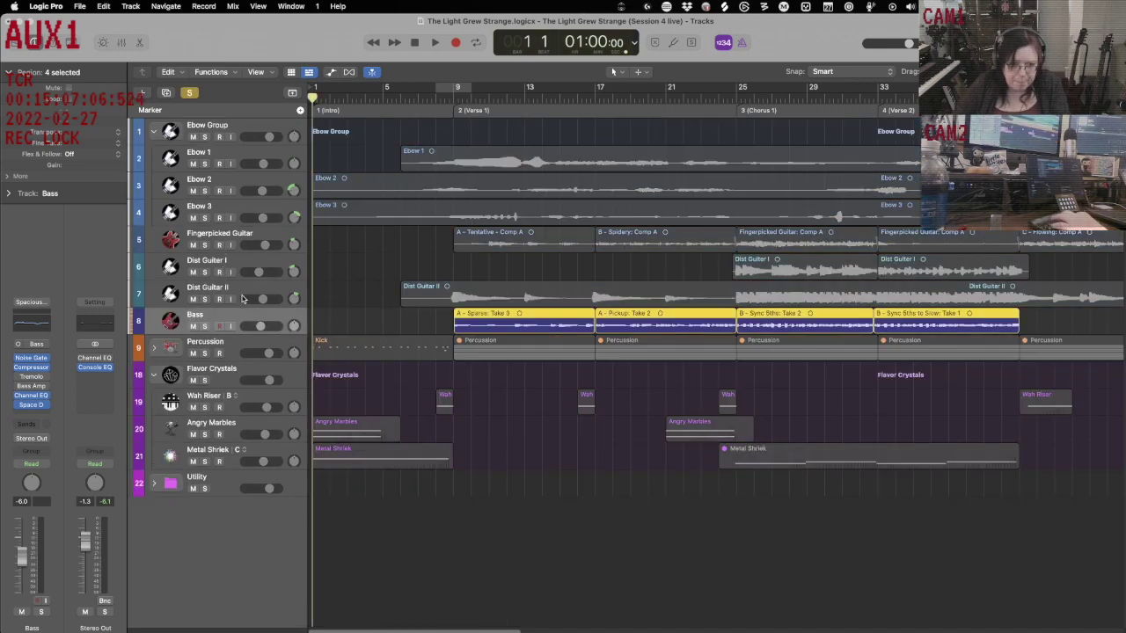
pyautogui.press('space')
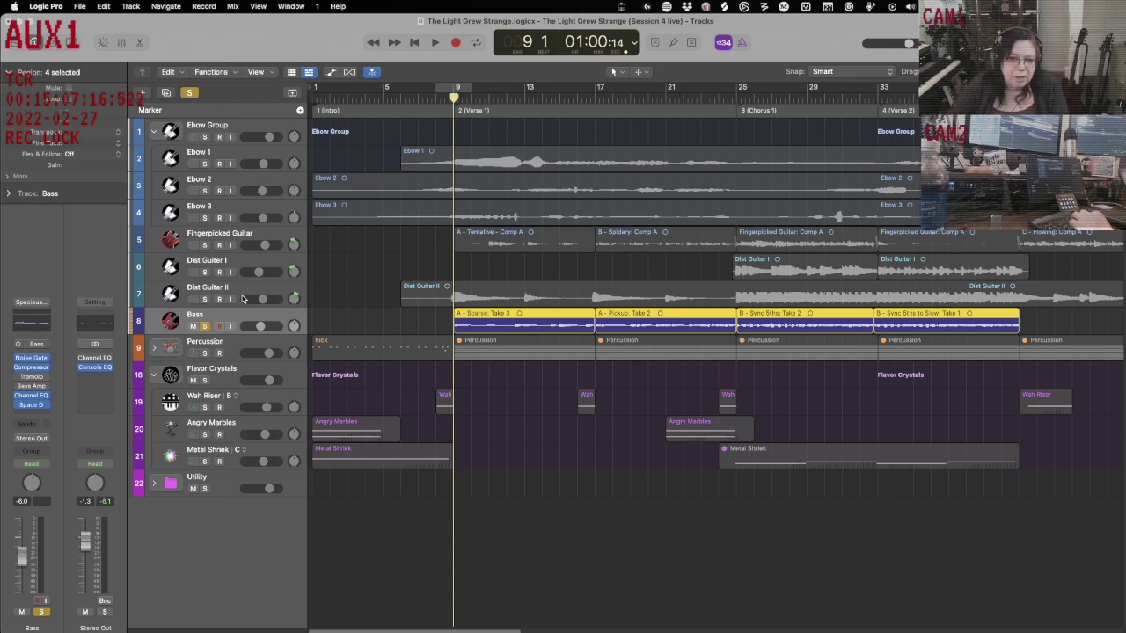
pyautogui.press('space')
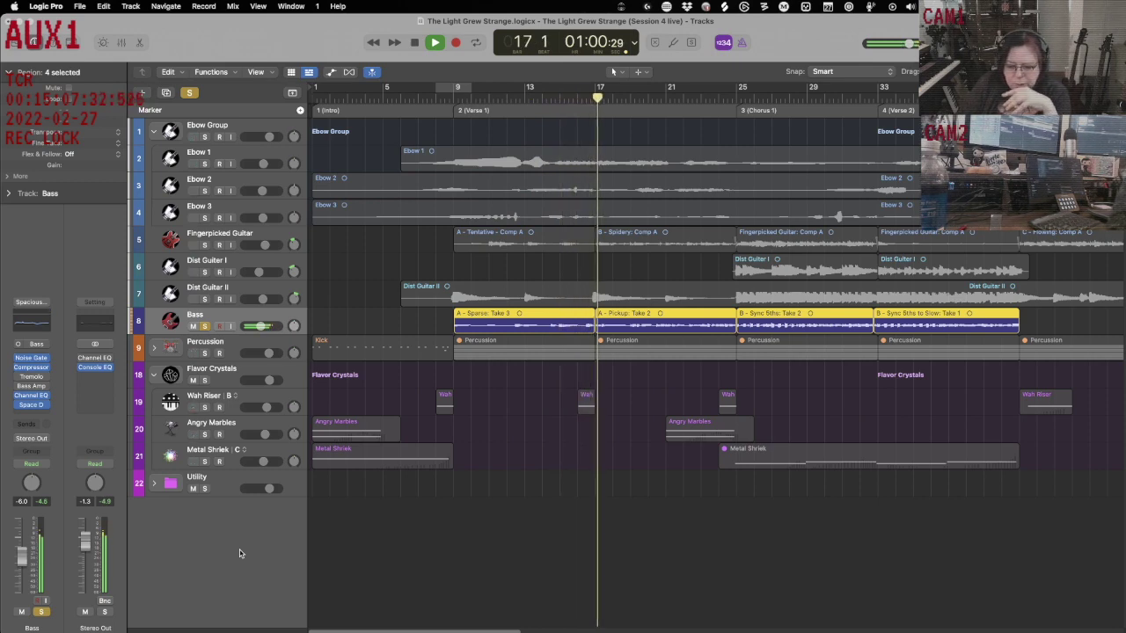
pyautogui.press('space')
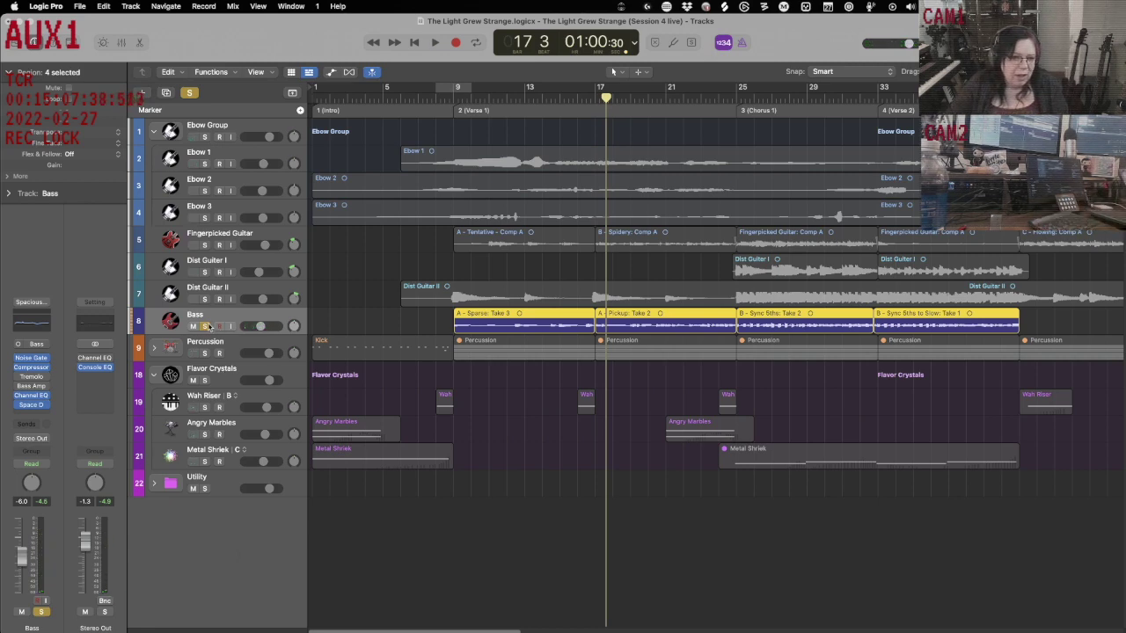
pyautogui.click(205, 327)
pyautogui.press('Return')
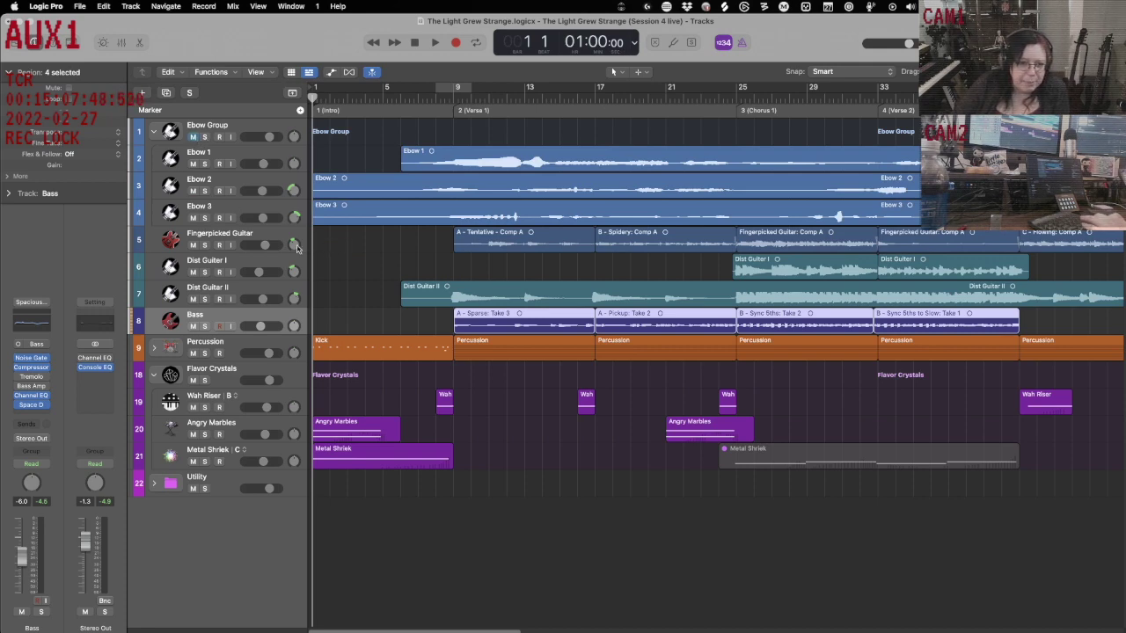
# - Mute the Ebow Group and Fingerpicked Guitar tracks and look over the remaining parts along the arrangement
pyautogui.click(193, 246)
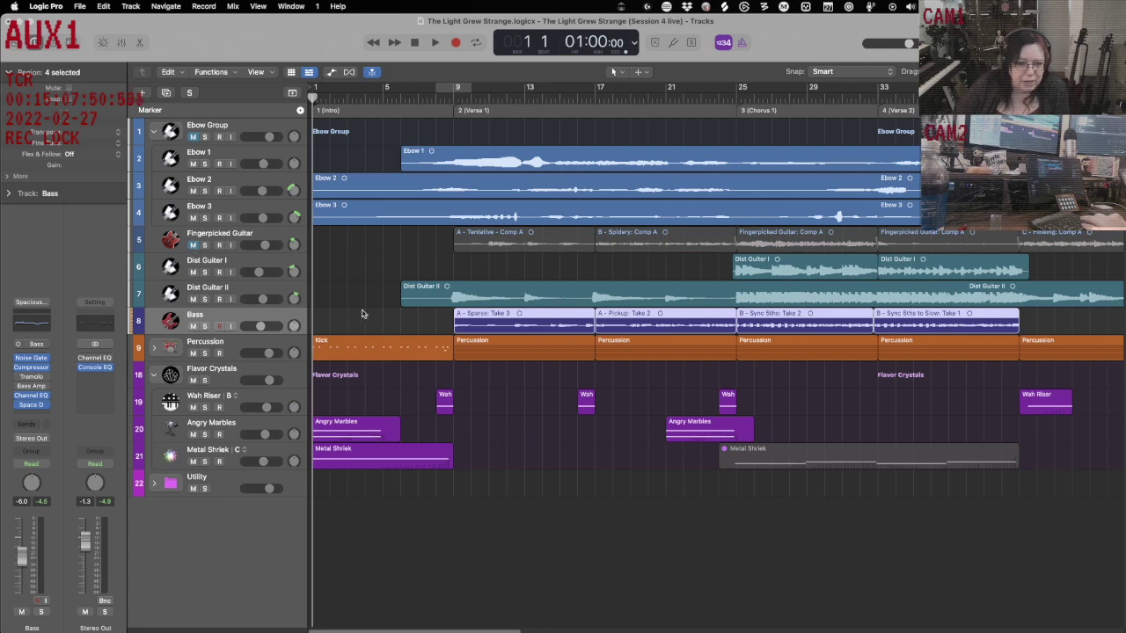
pyautogui.scroll(3, 490, 296)
pyautogui.scroll(-3, 506, 300)
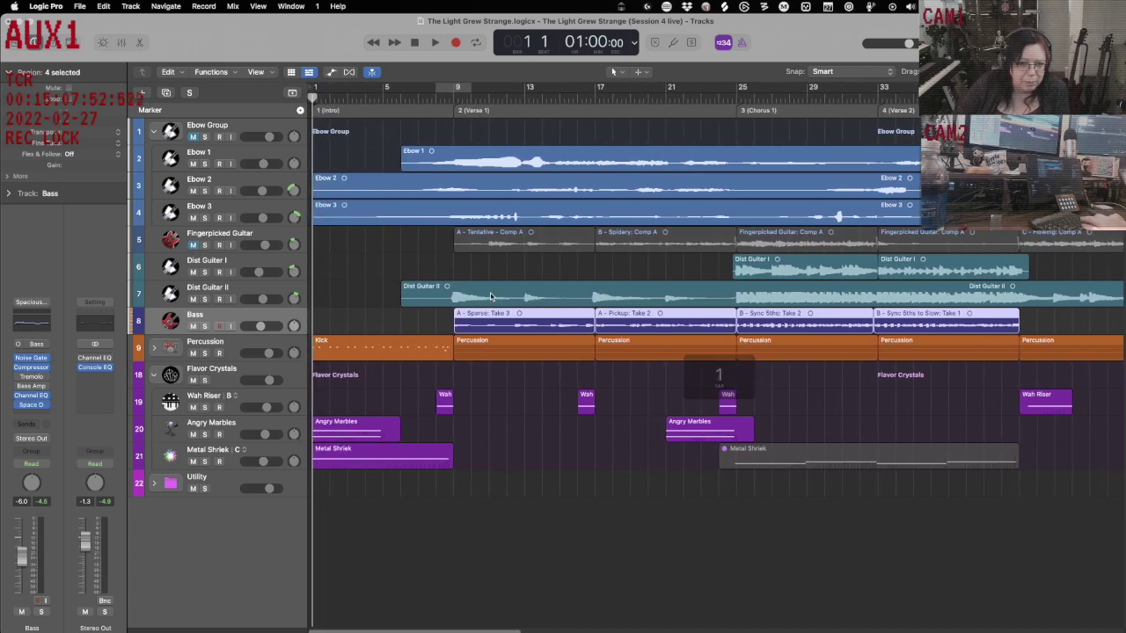
pyautogui.hscroll(8, 851, 334)
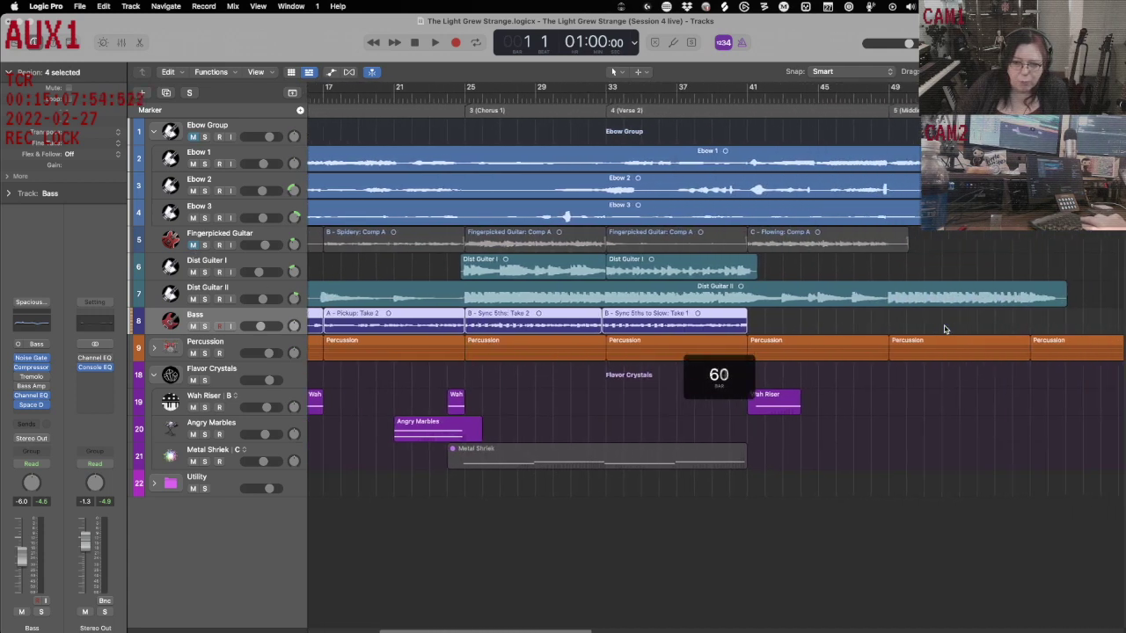
pyautogui.hscroll(-10, 871, 309)
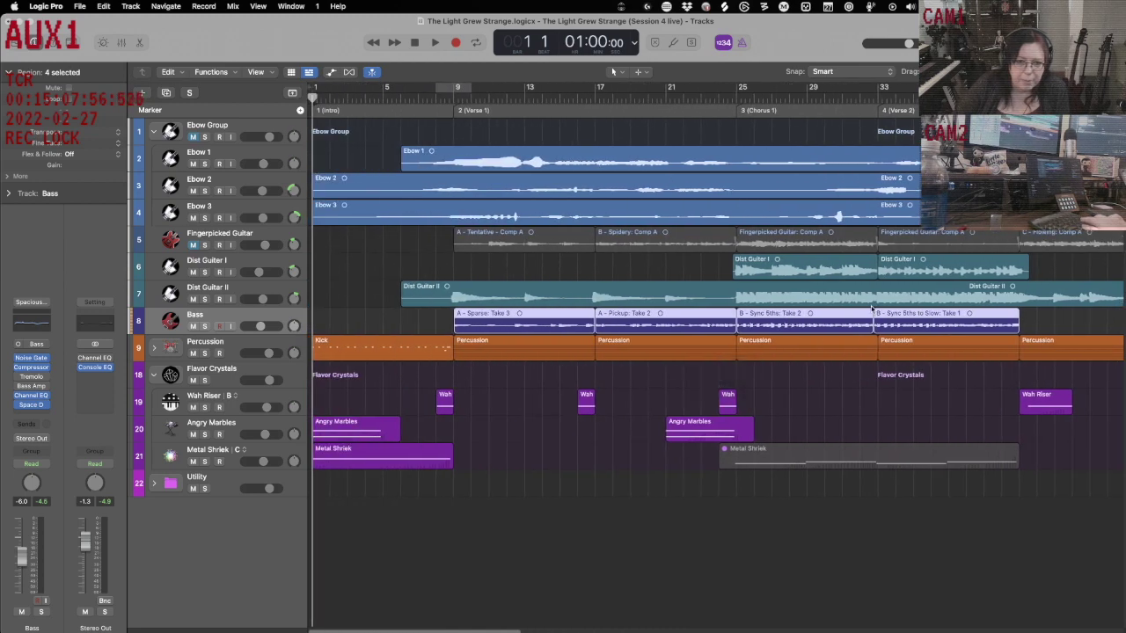
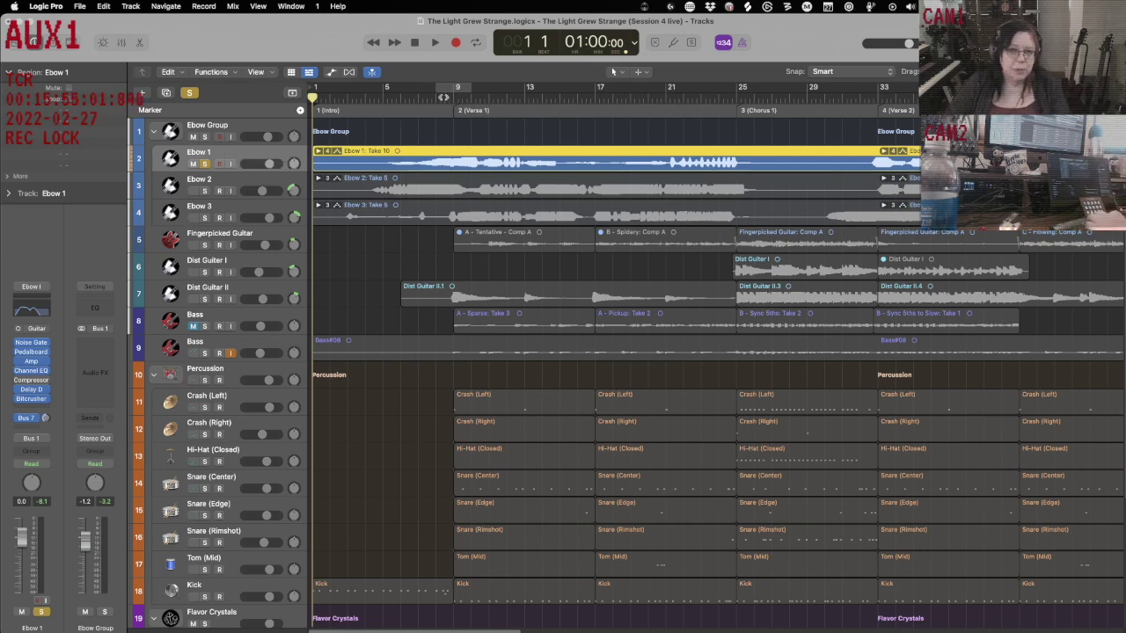
# - Set the cycle range from bar 9 to bar 17 and audition the soloed Ebow 1 track within it
pyautogui.moveTo(459, 87); pyautogui.dragTo(589, 106)
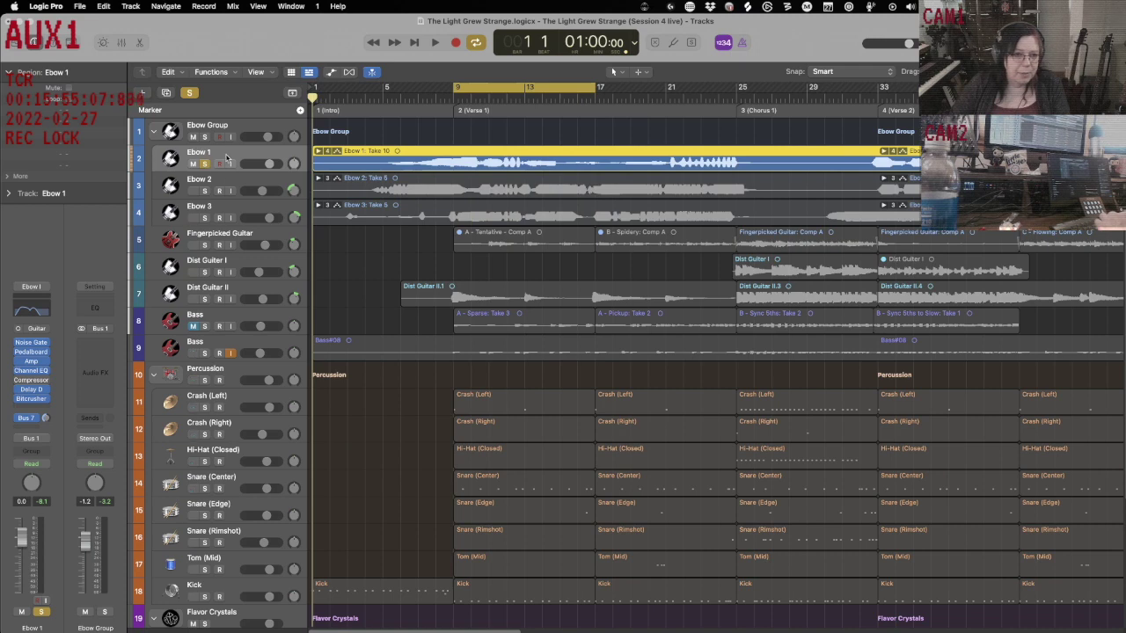
pyautogui.press('space')
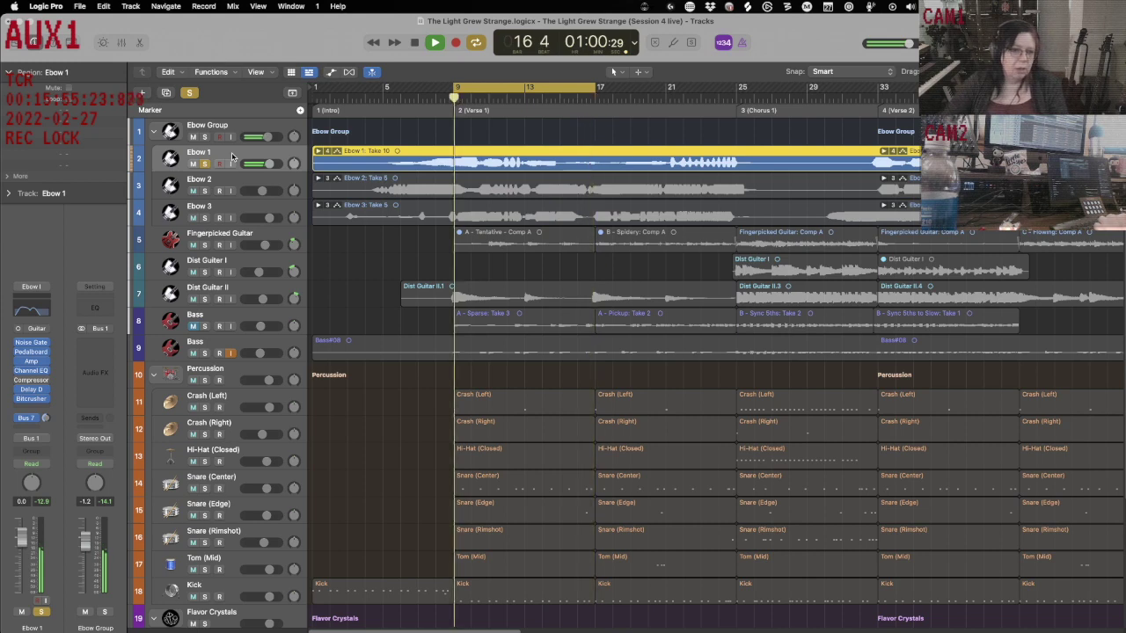
pyautogui.press('space')
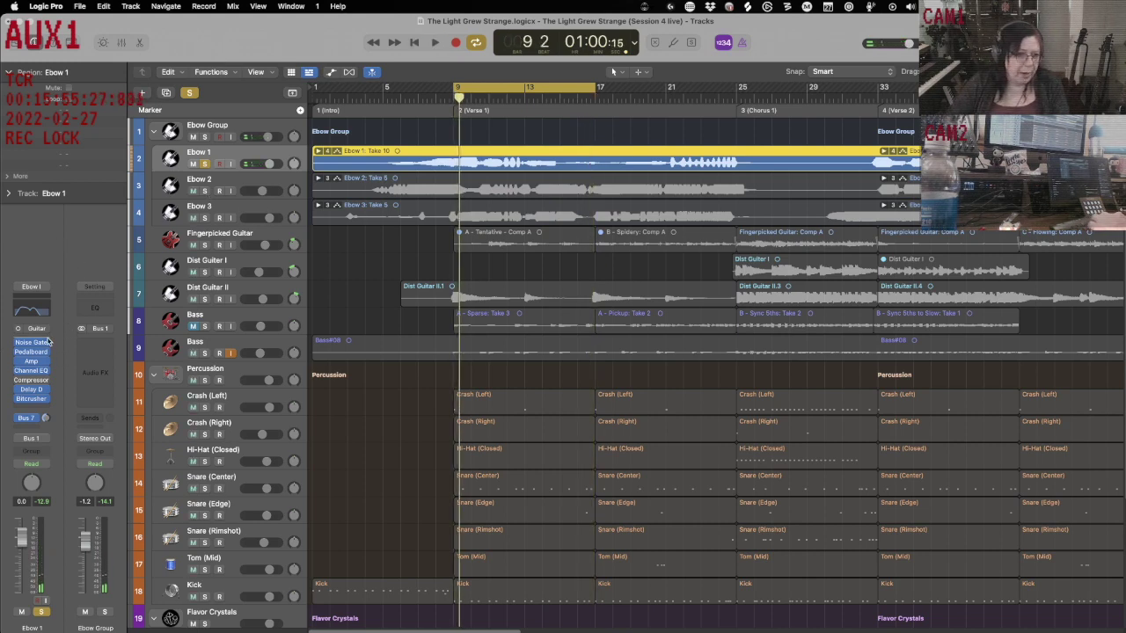
# - Add a second send on the Ebow 1 channel strip, routed to Bus 9
pyautogui.click(35, 422)
pyautogui.moveTo(40, 450)
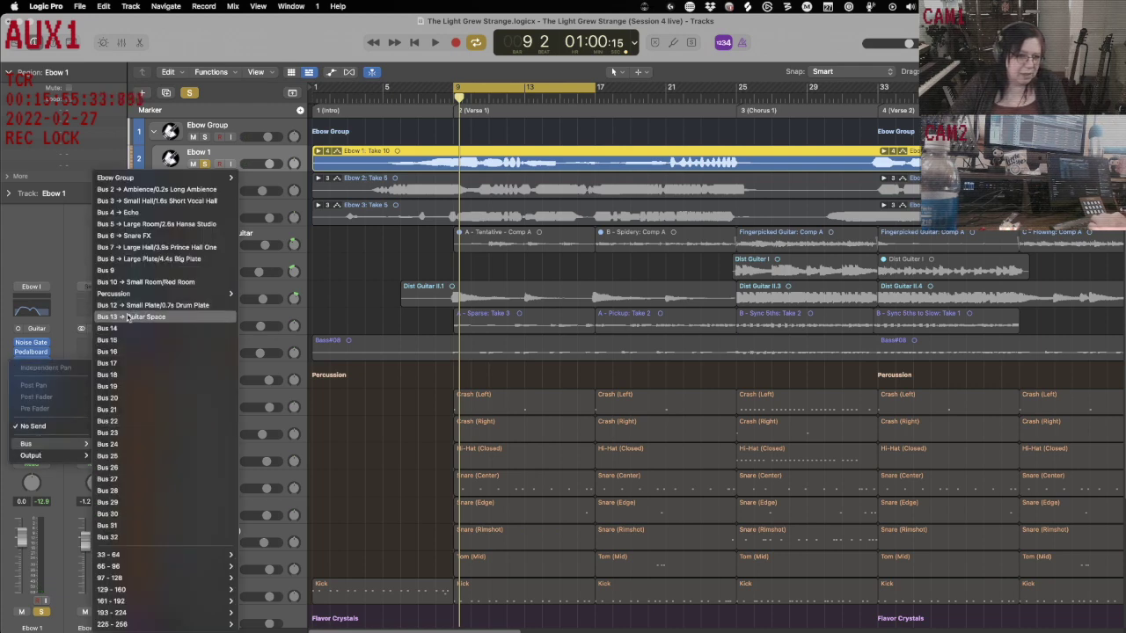
pyautogui.click(128, 270)
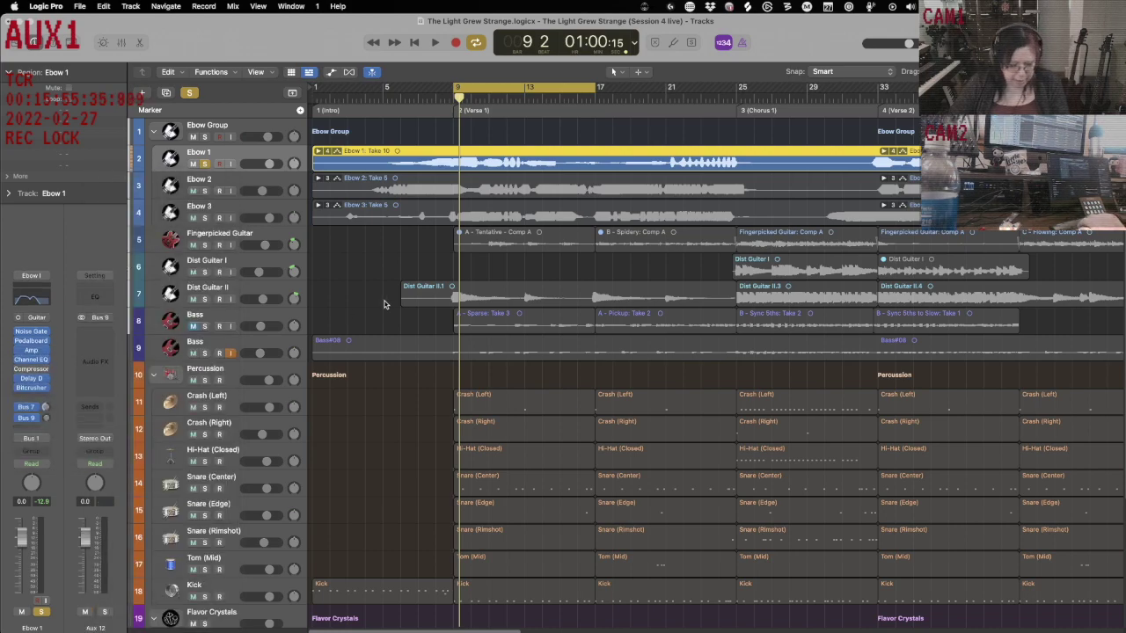
# - Open the mixer and rename the aux channel fed by Bus 9 as Staccato
pyautogui.press('x')
pyautogui.hscroll(2, 824, 299)
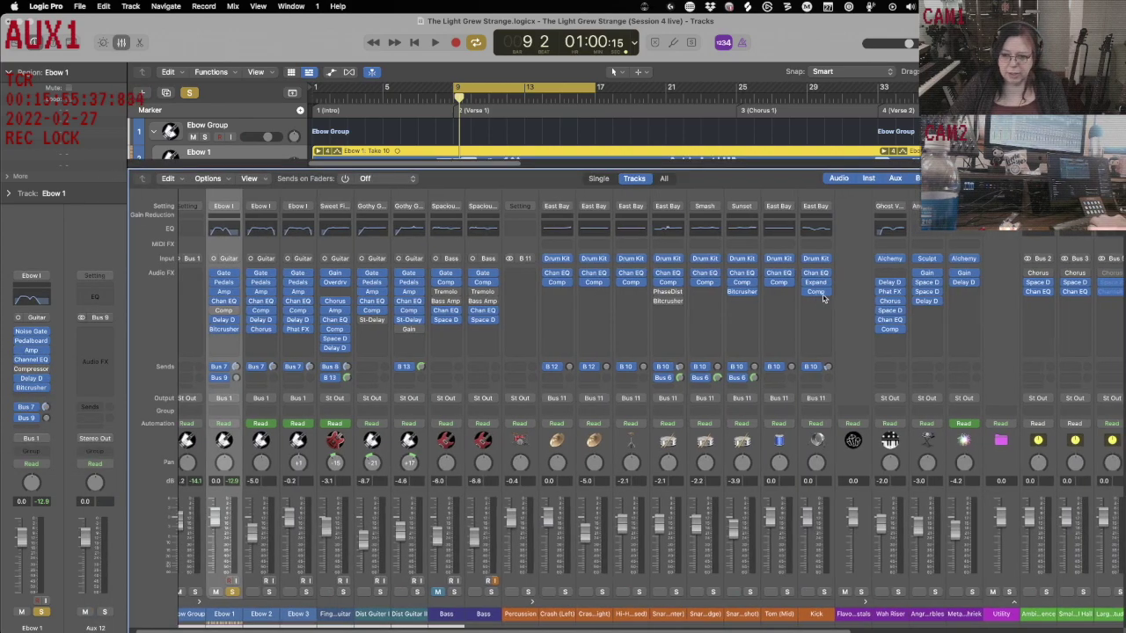
pyautogui.hscroll(4, 825, 299)
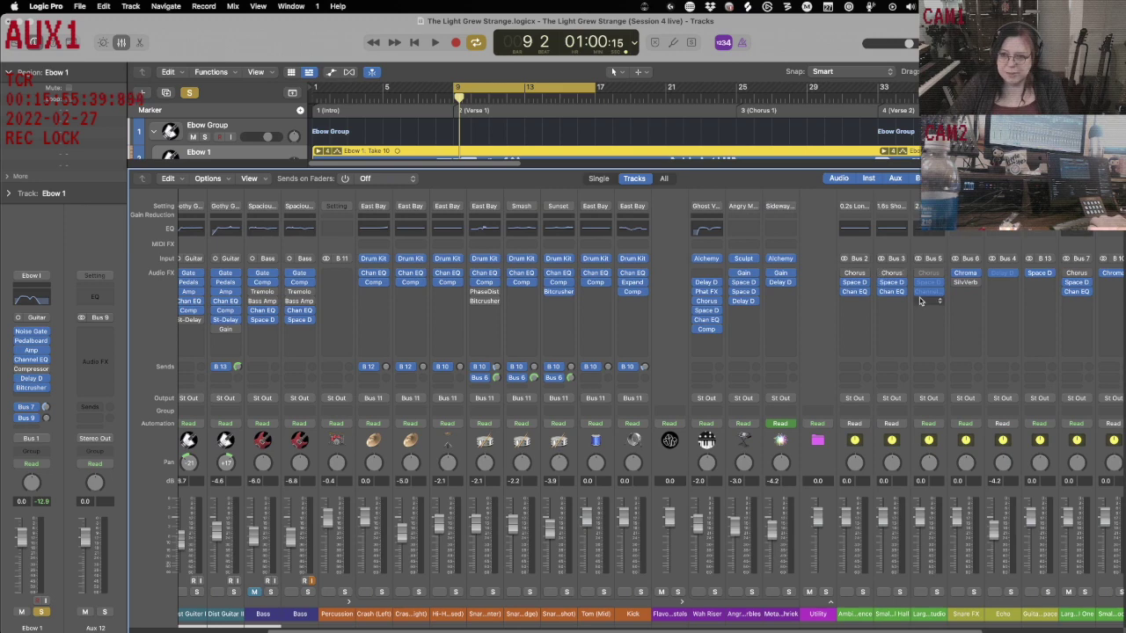
pyautogui.hscroll(3, 949, 341)
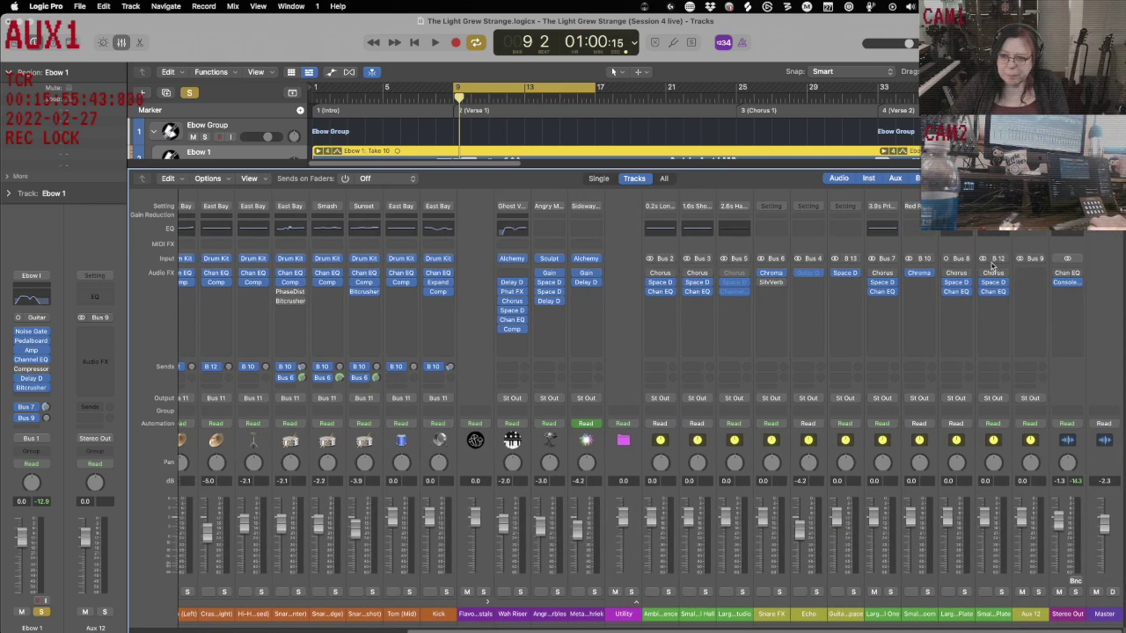
pyautogui.click(1031, 274)
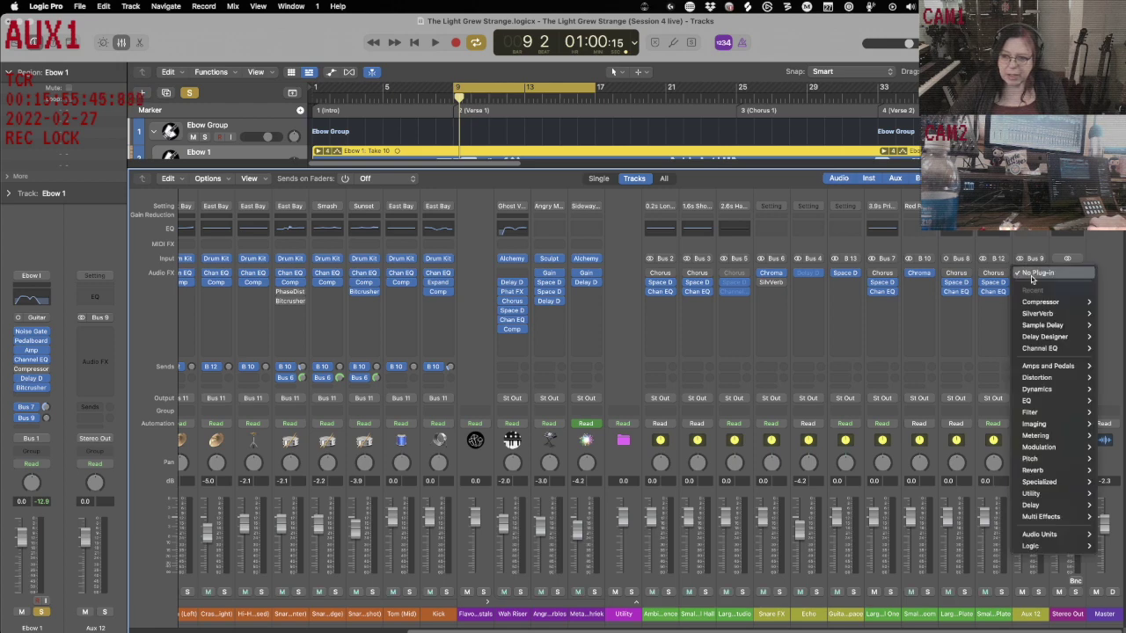
pyautogui.click(1032, 275)
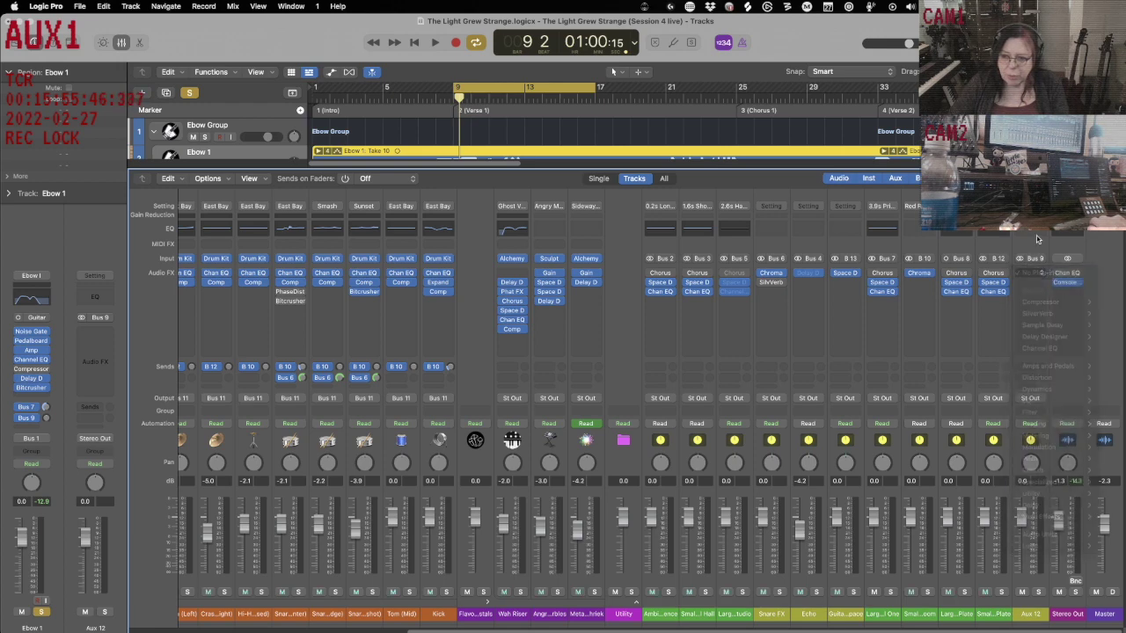
pyautogui.doubleClick(1032, 616)
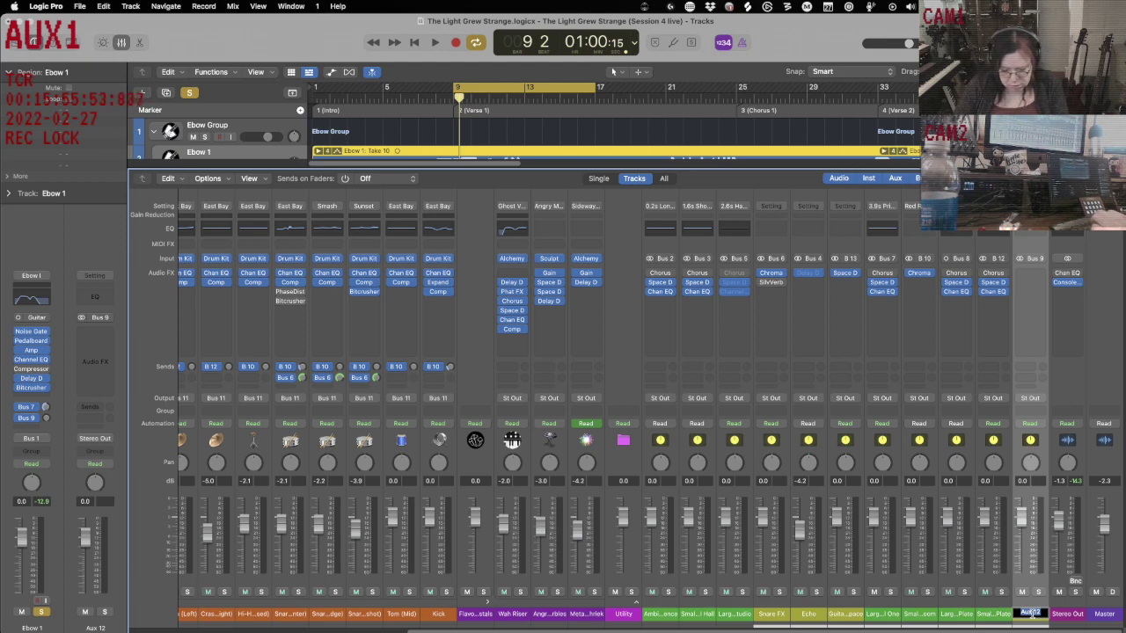
pyautogui.write('Staccato')
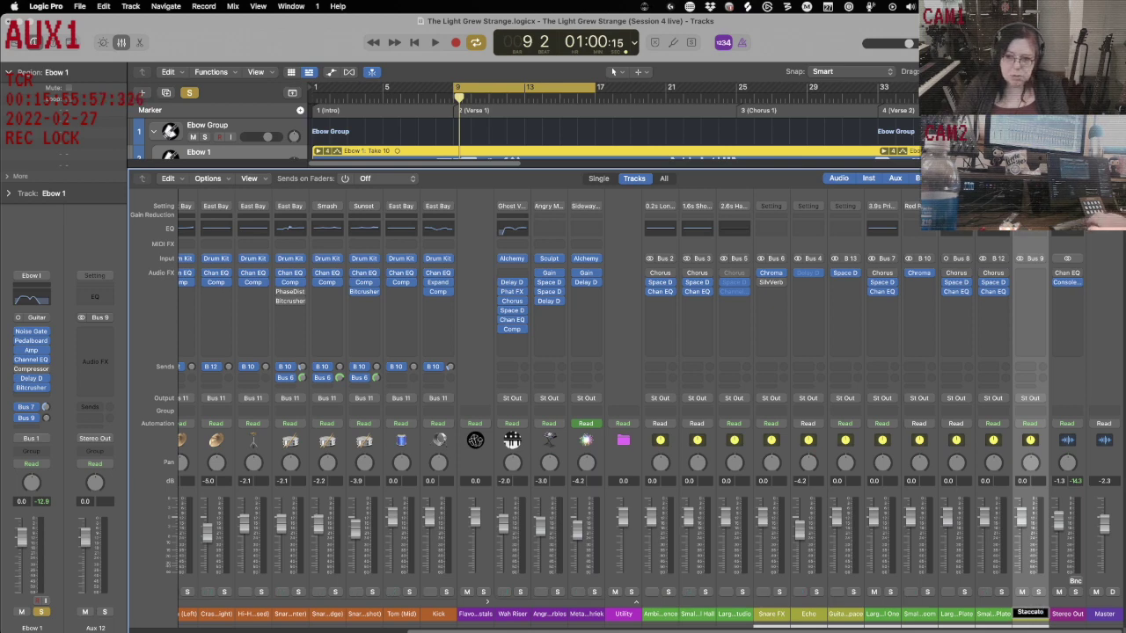
pyautogui.press('Return')
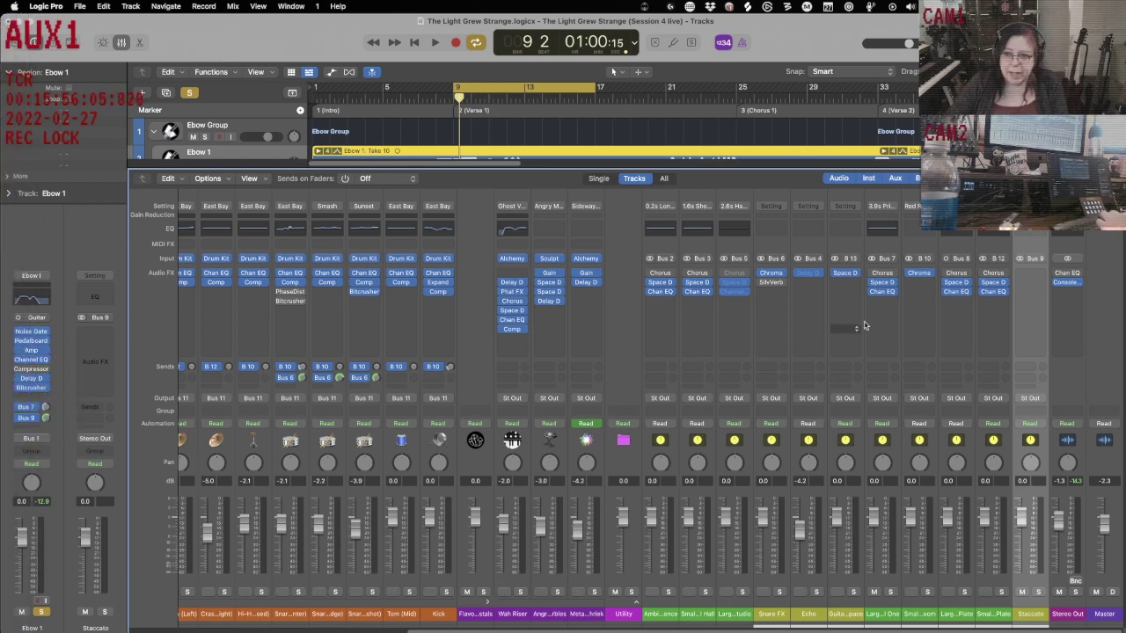
# - Insert the Step FX multi-effect on the Staccato aux channel and move its window clear of the track channel strips
pyautogui.click(1038, 274)
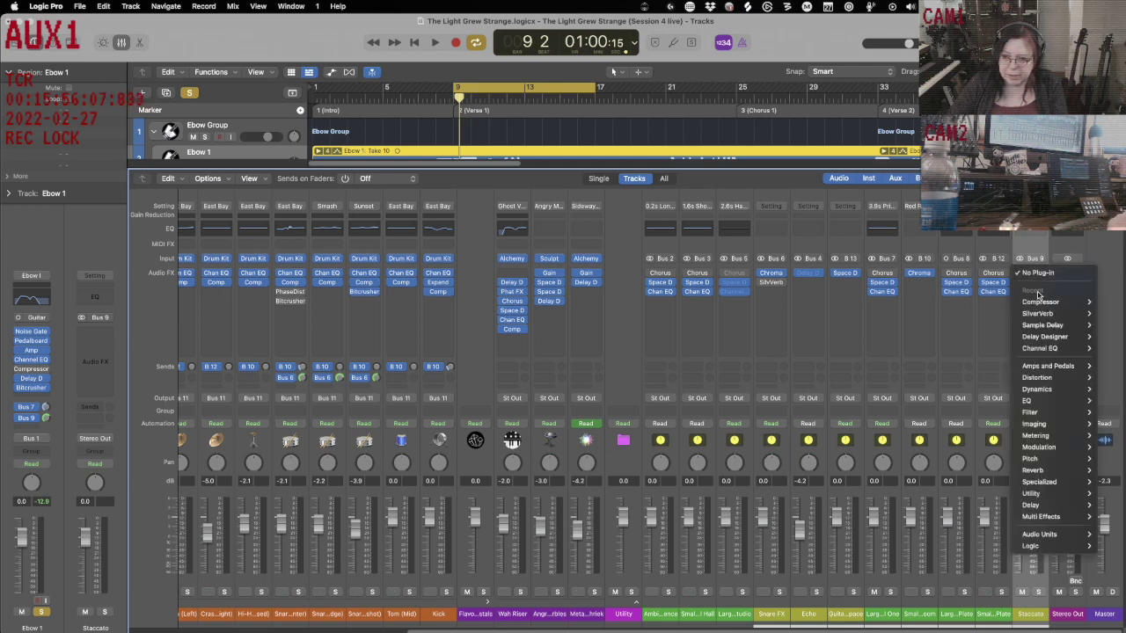
pyautogui.moveTo(1034, 521)
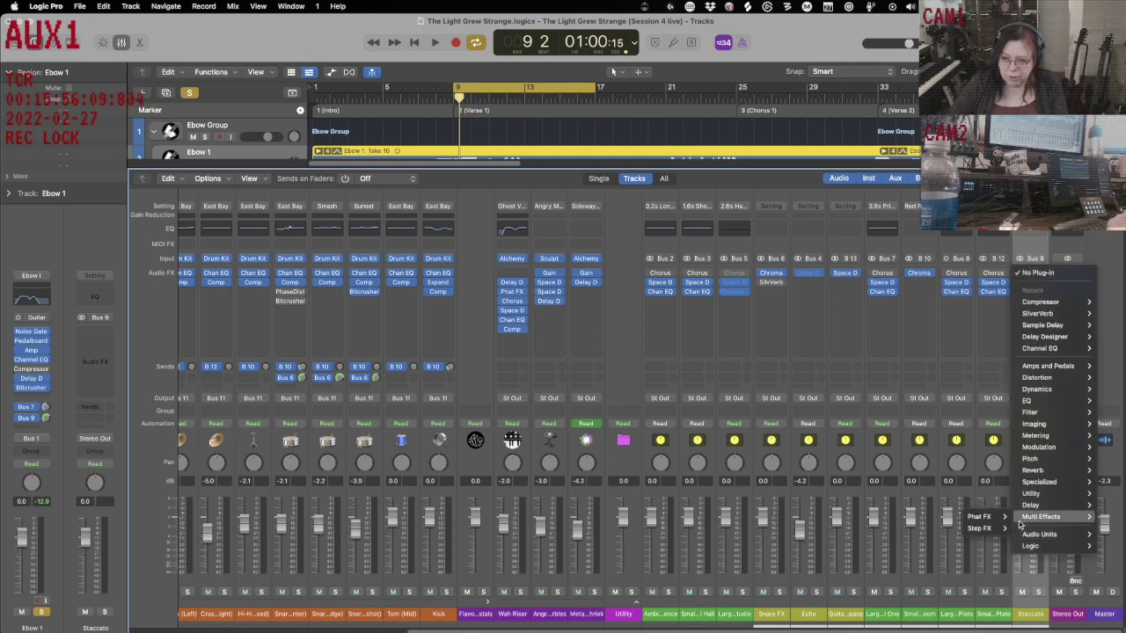
pyautogui.moveTo(968, 533)
pyautogui.press('Escape')
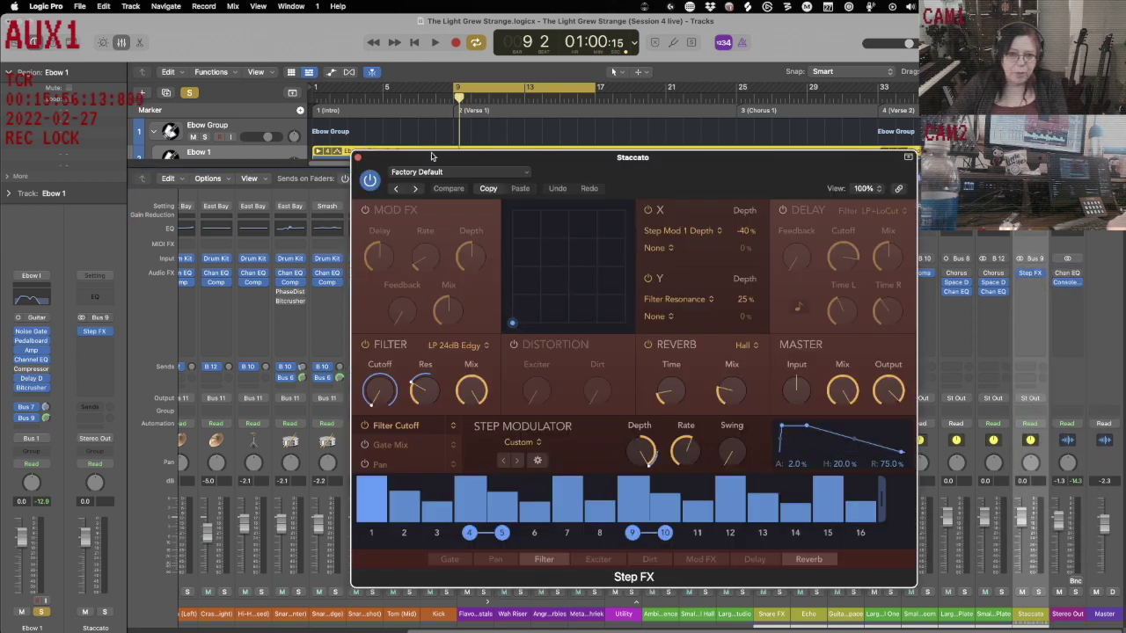
pyautogui.moveTo(431, 153); pyautogui.dragTo(620, 151)
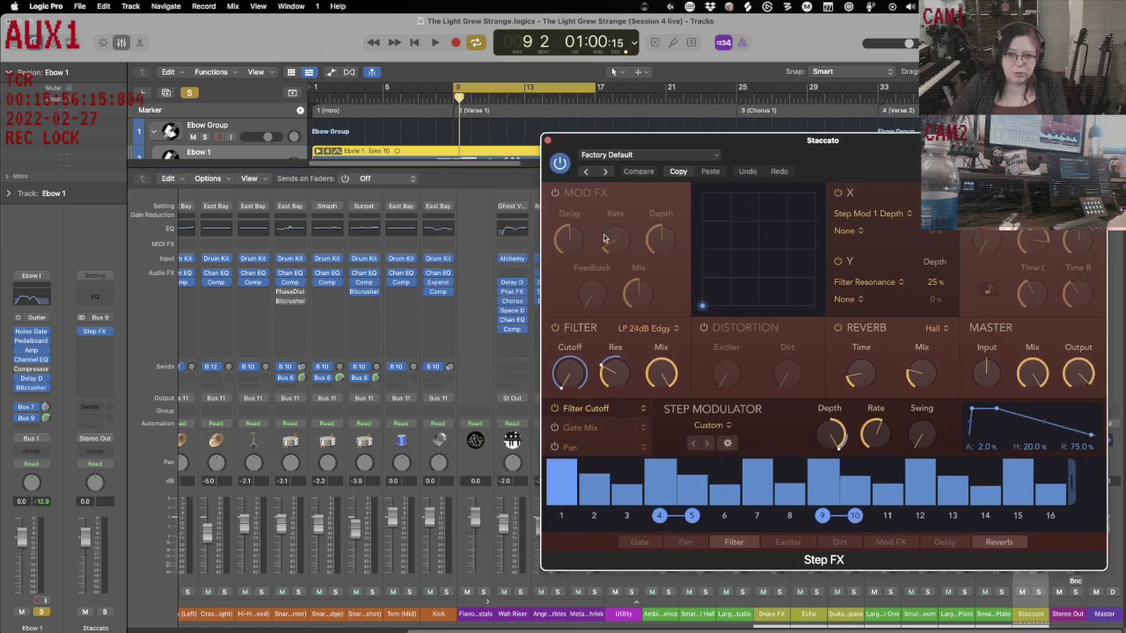
# - Load the Complex Gated preset Dark Roller in Step FX and audition it while moving the XY pad point towards the pad's upper-right corner
pyautogui.click(649, 157)
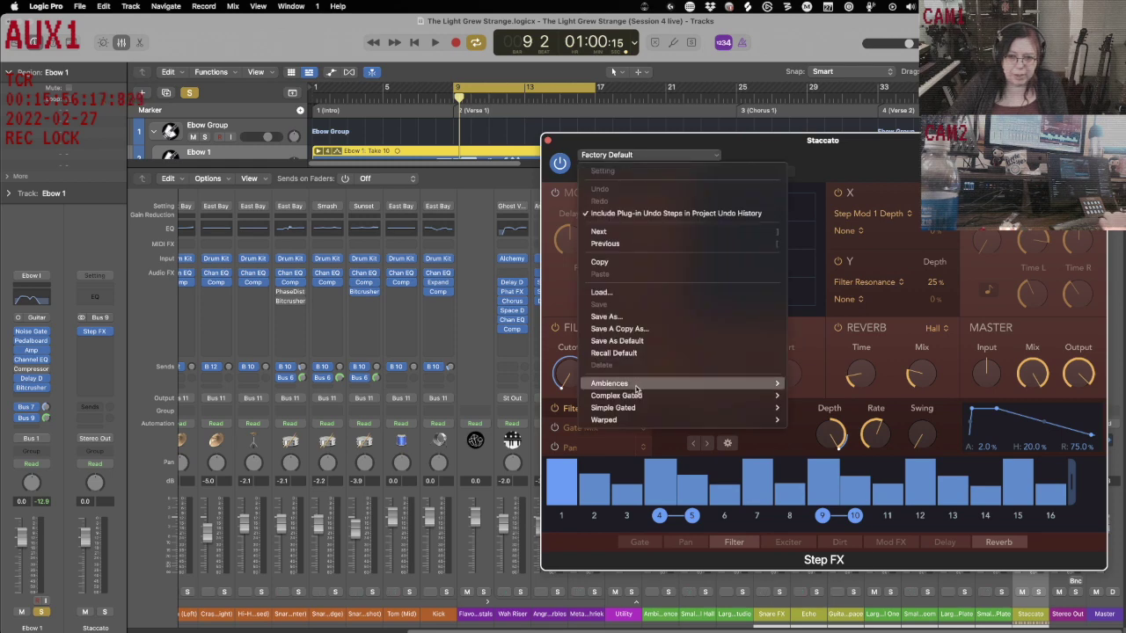
pyautogui.moveTo(637, 401)
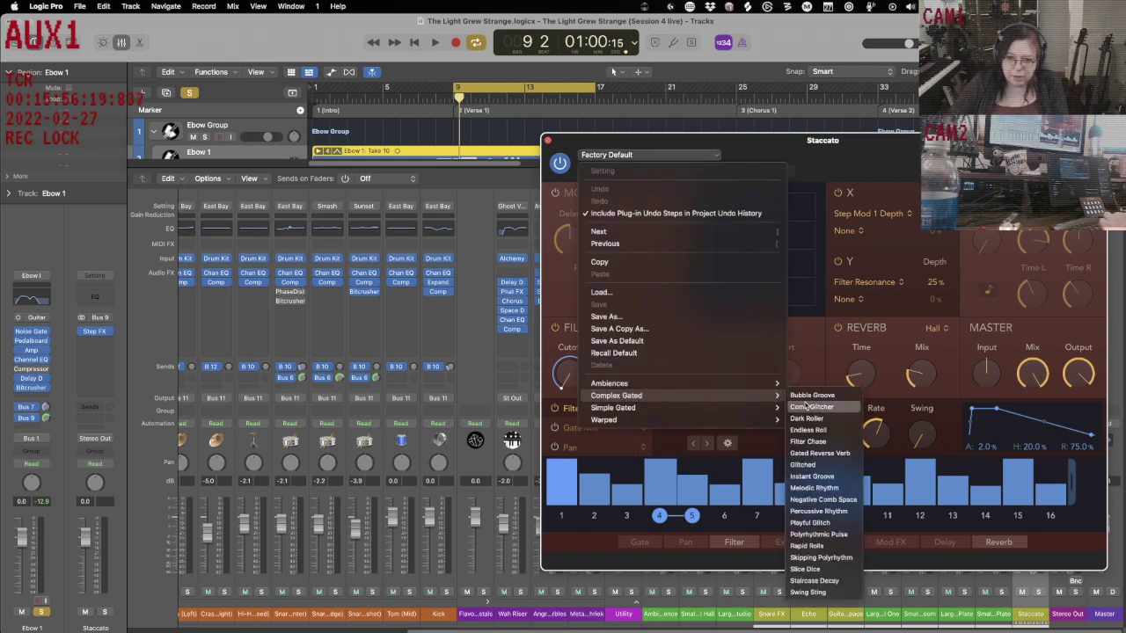
pyautogui.click(807, 419)
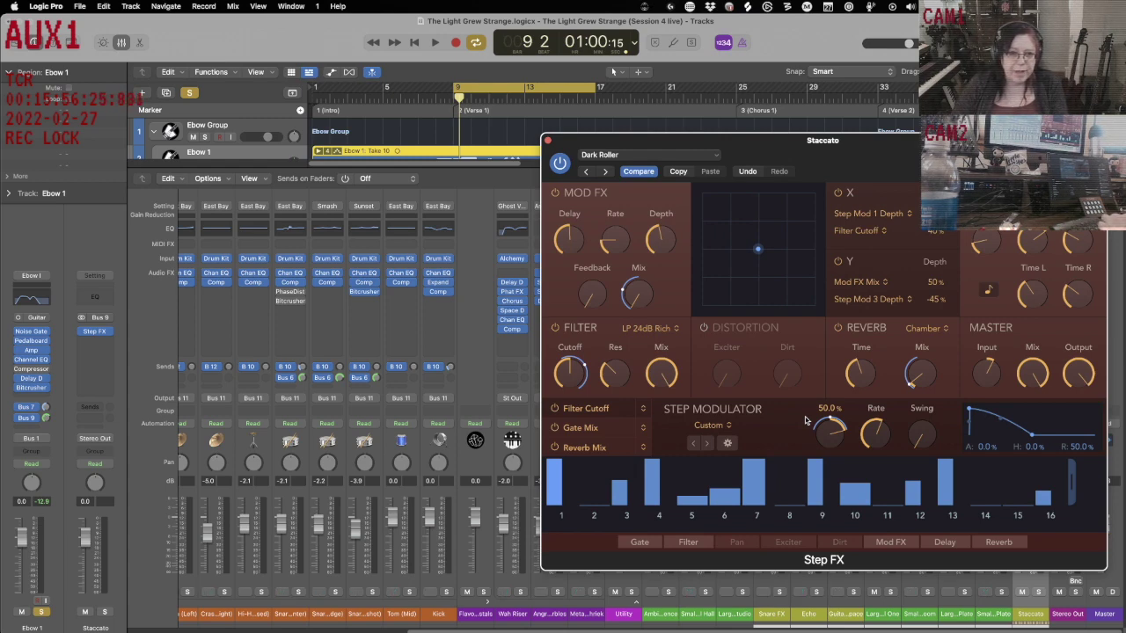
pyautogui.press('space')
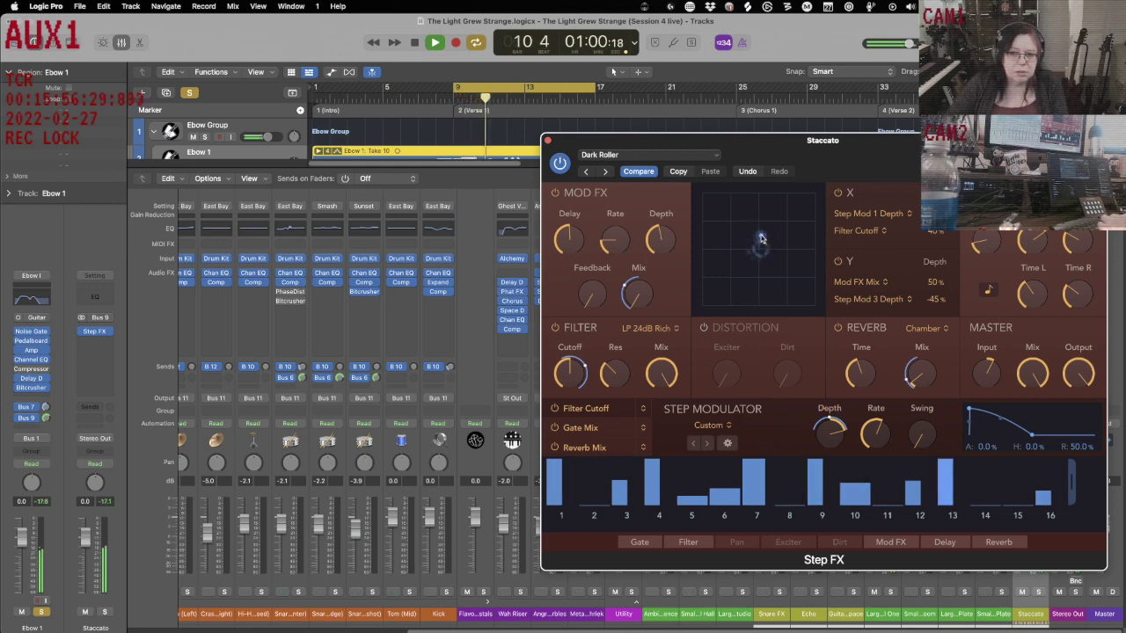
pyautogui.moveTo(757, 249); pyautogui.dragTo(789, 206)
# - Try the Complex Gated preset Playful Glitch in Step FX, moving the XY pad point to the pad's top centre
pyautogui.click(649, 155)
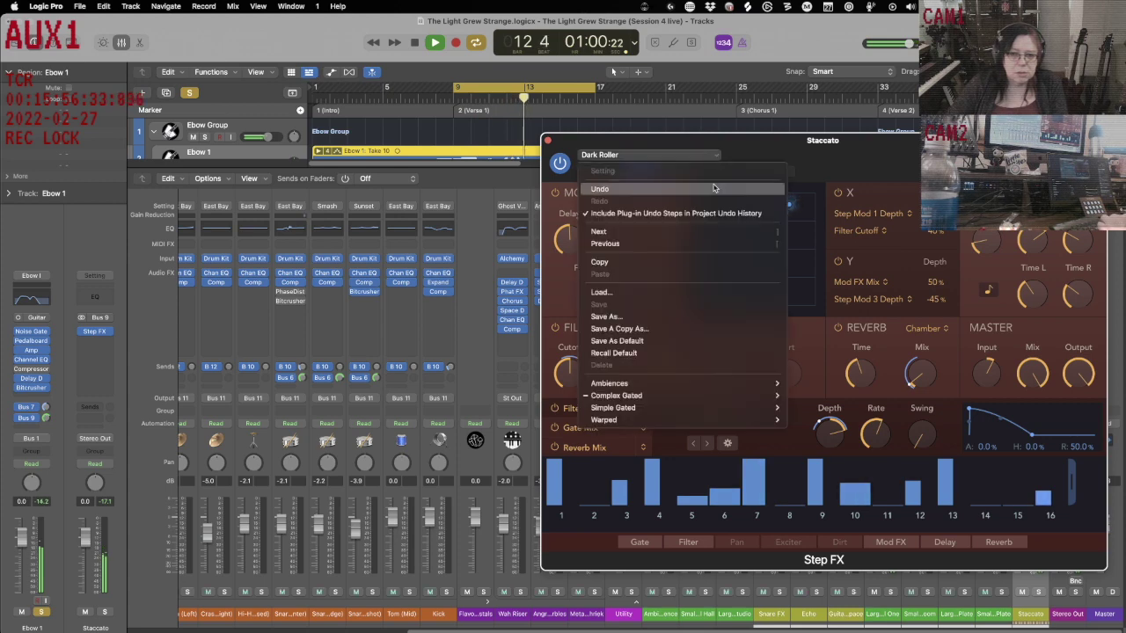
pyautogui.moveTo(709, 422)
pyautogui.moveTo(704, 395)
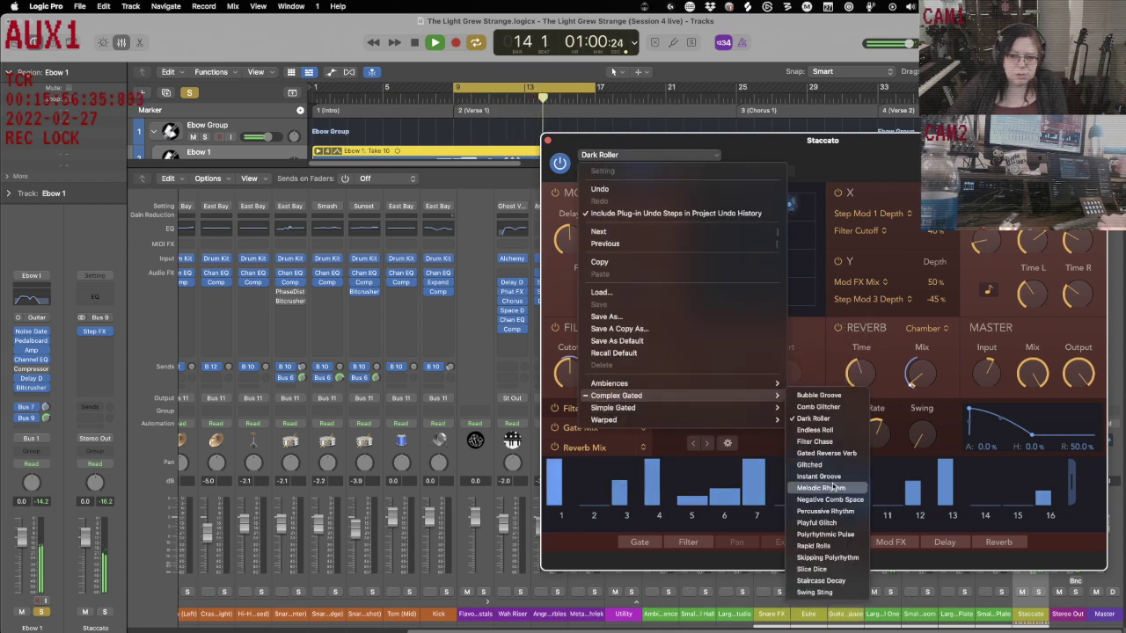
pyautogui.press('Escape')
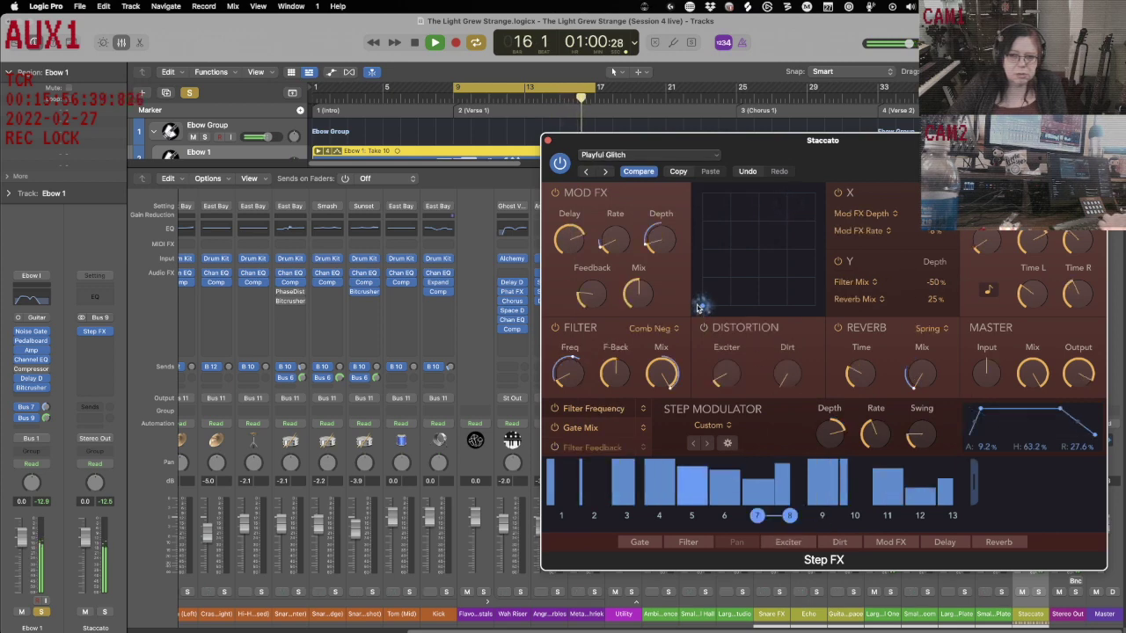
pyautogui.moveTo(702, 306); pyautogui.dragTo(762, 196)
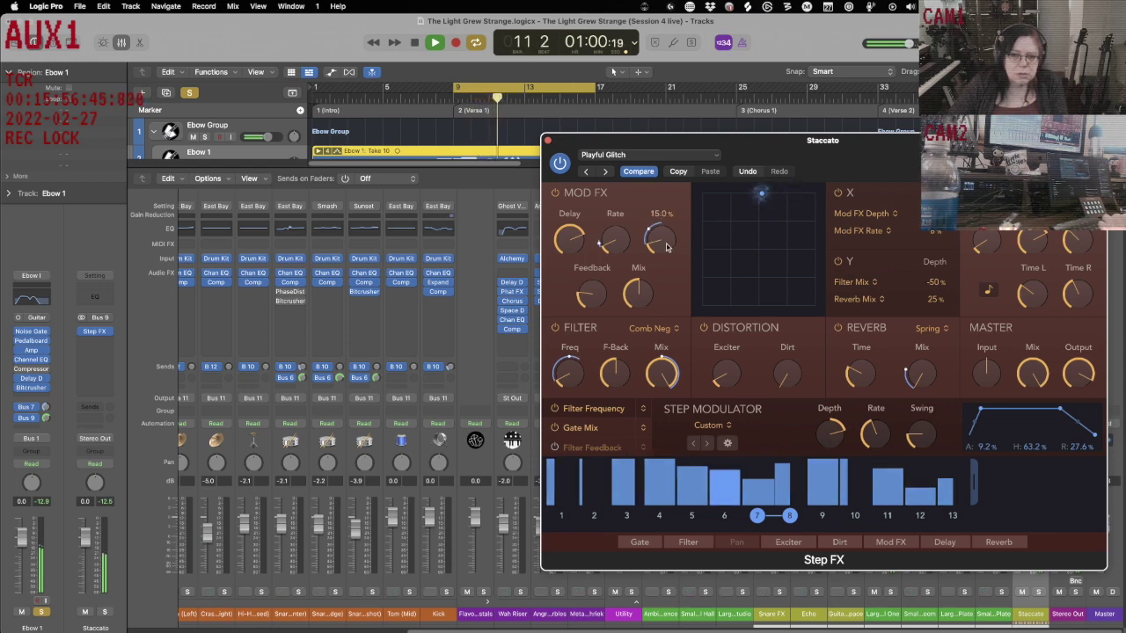
pyautogui.moveTo(665, 230)
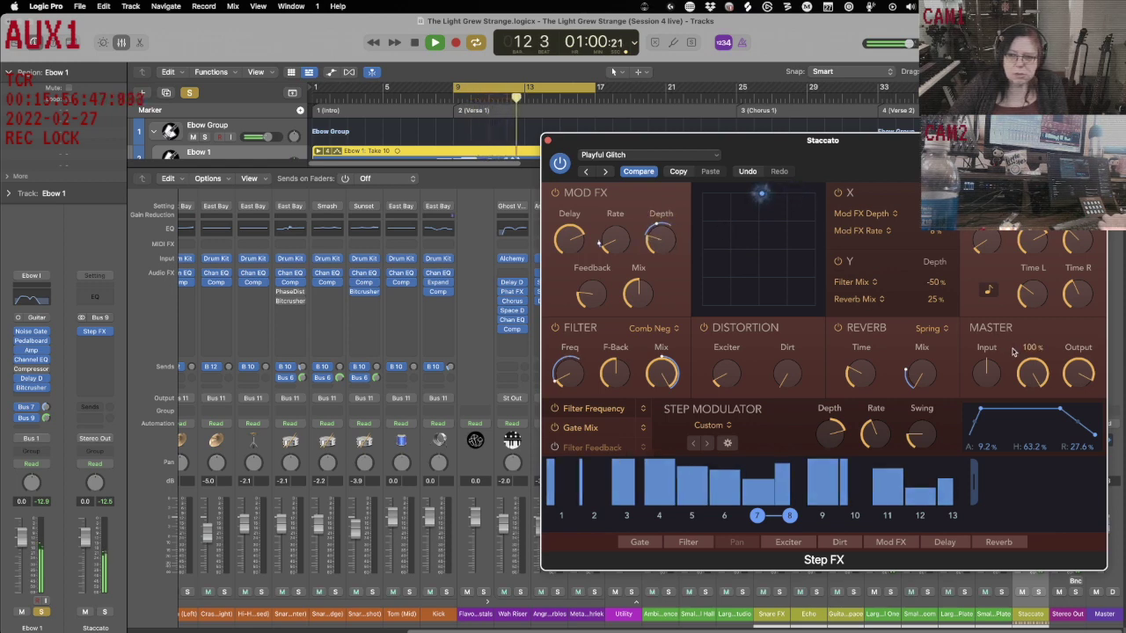
# - Try the Complex Gated preset Polyrhythmic Pulse, moving the XY pad point close to the pad's upper-right corner
pyautogui.click(694, 155)
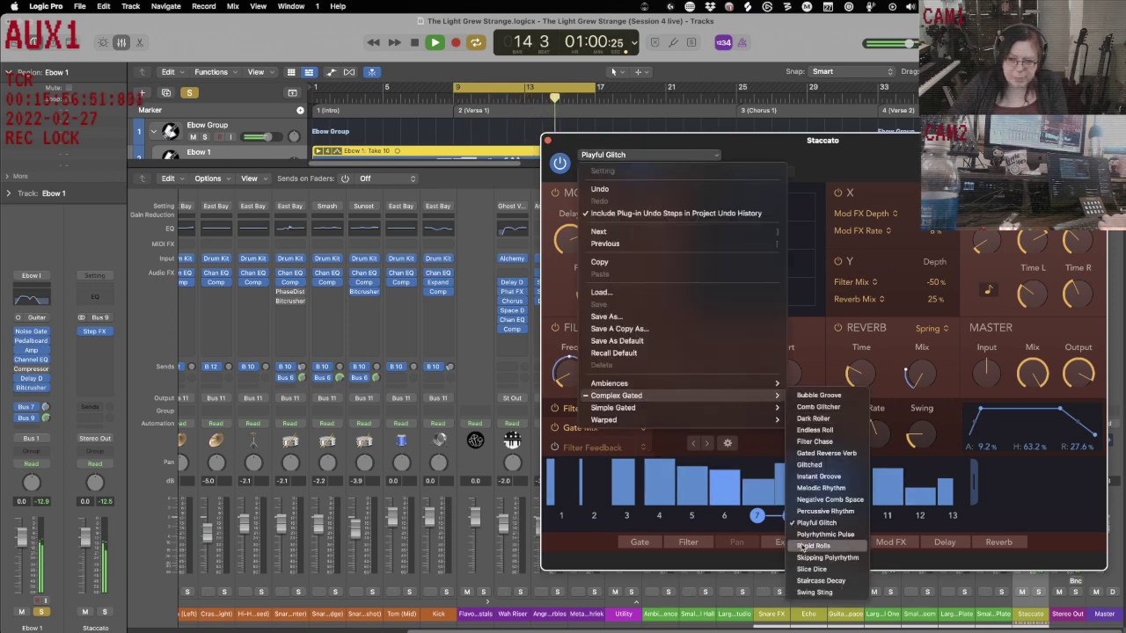
pyautogui.click(802, 534)
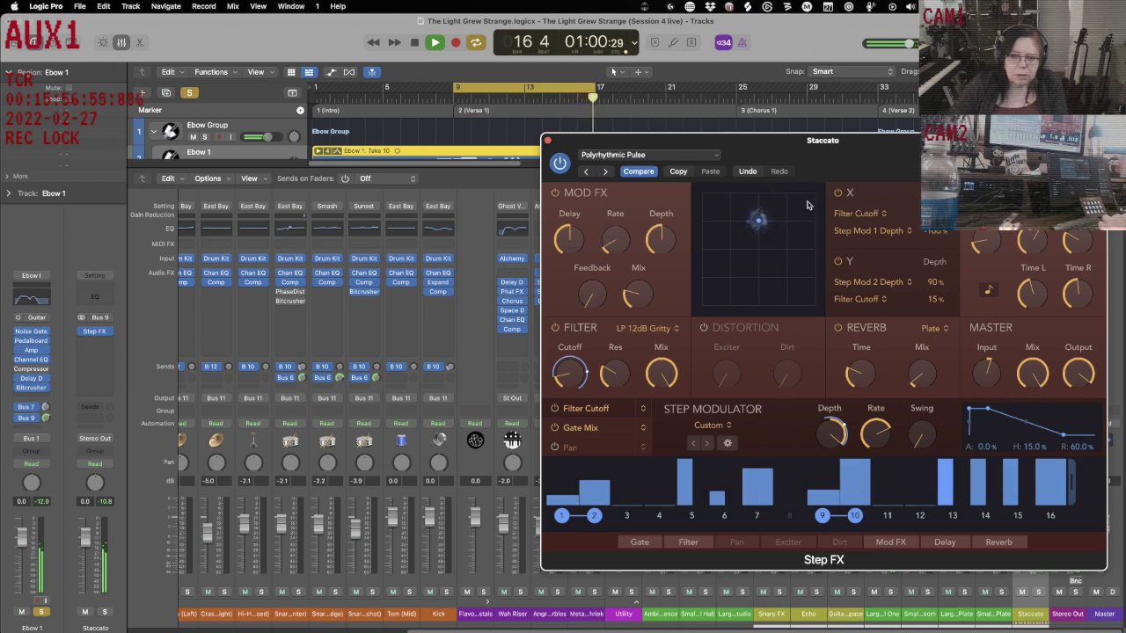
pyautogui.moveTo(785, 221); pyautogui.dragTo(808, 205)
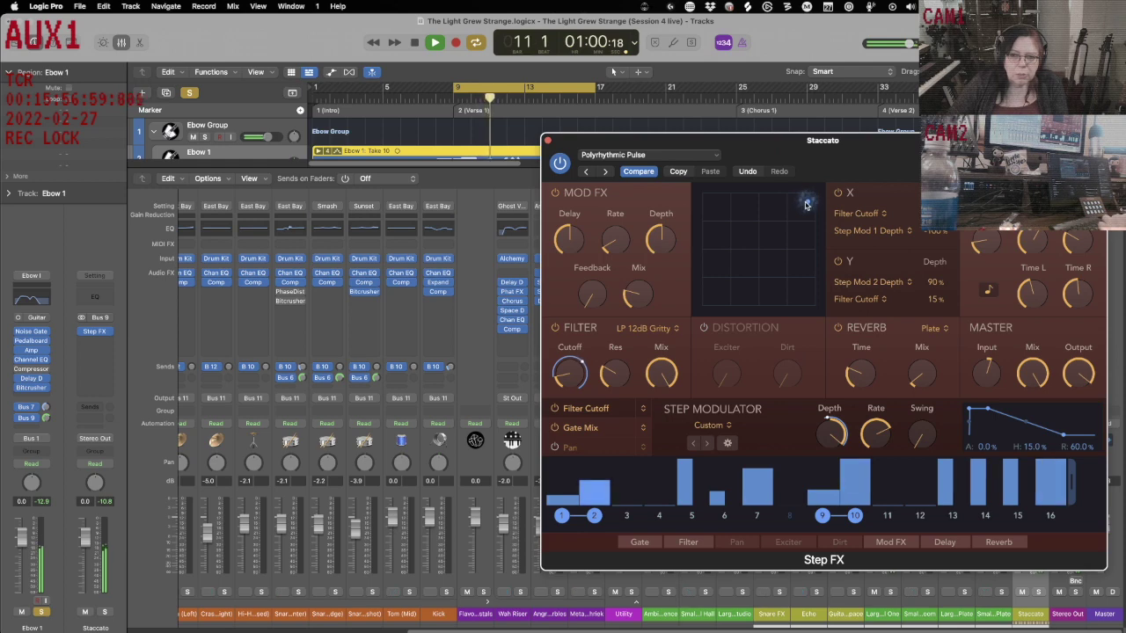
pyautogui.moveTo(805, 205); pyautogui.dragTo(800, 210)
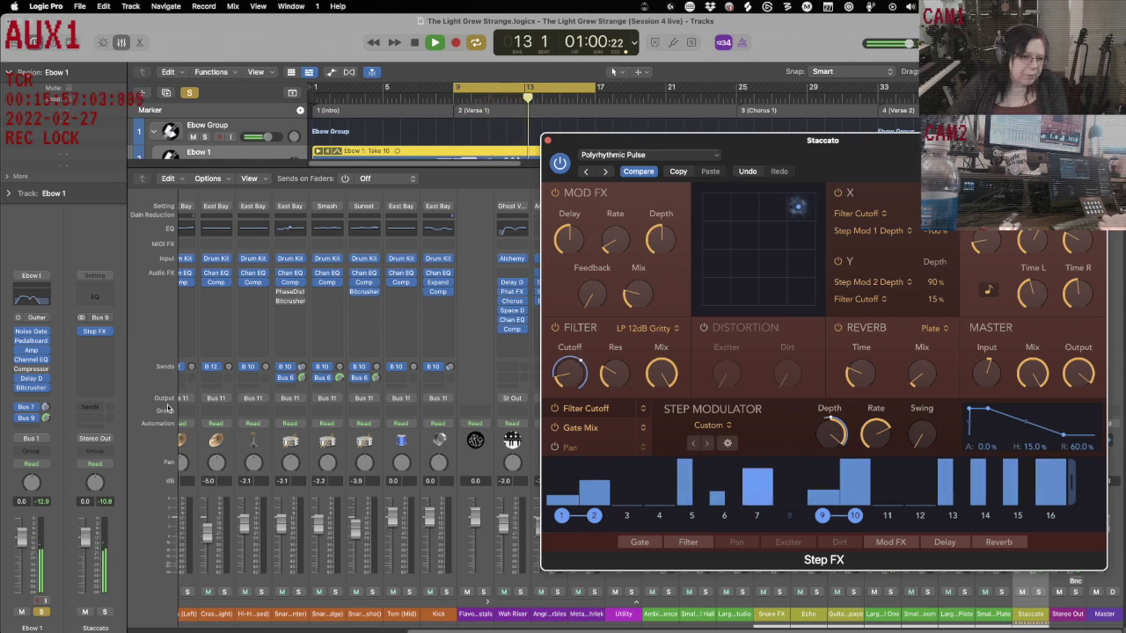
# - Audition the Warped presets Lunar Walk and Metallic Shutters in Step FX
pyautogui.click(638, 155)
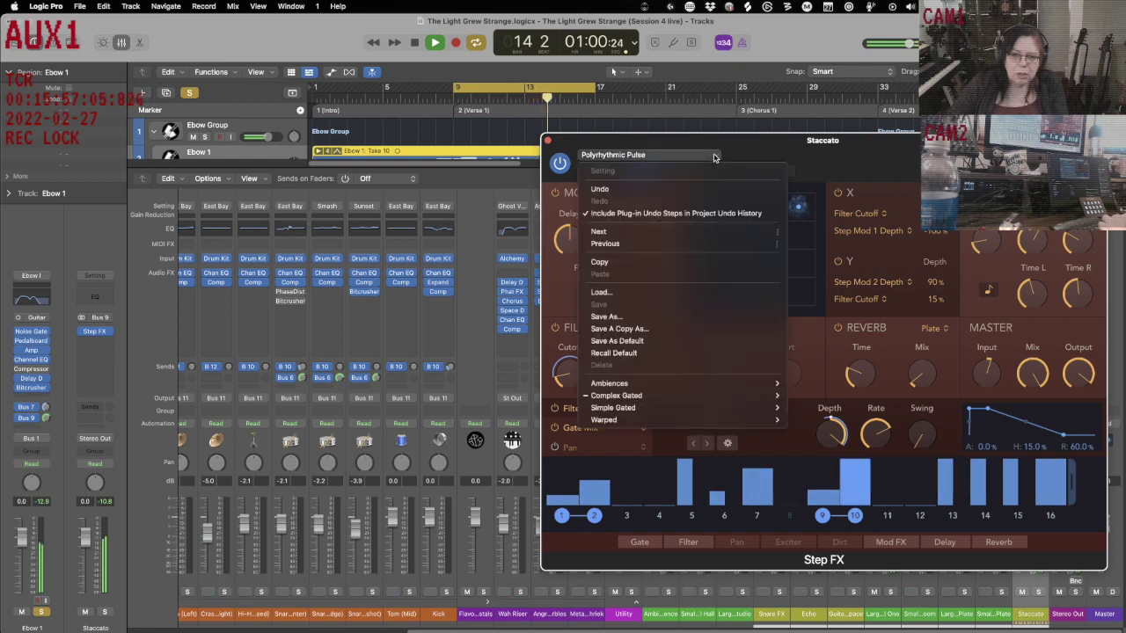
pyautogui.moveTo(661, 411)
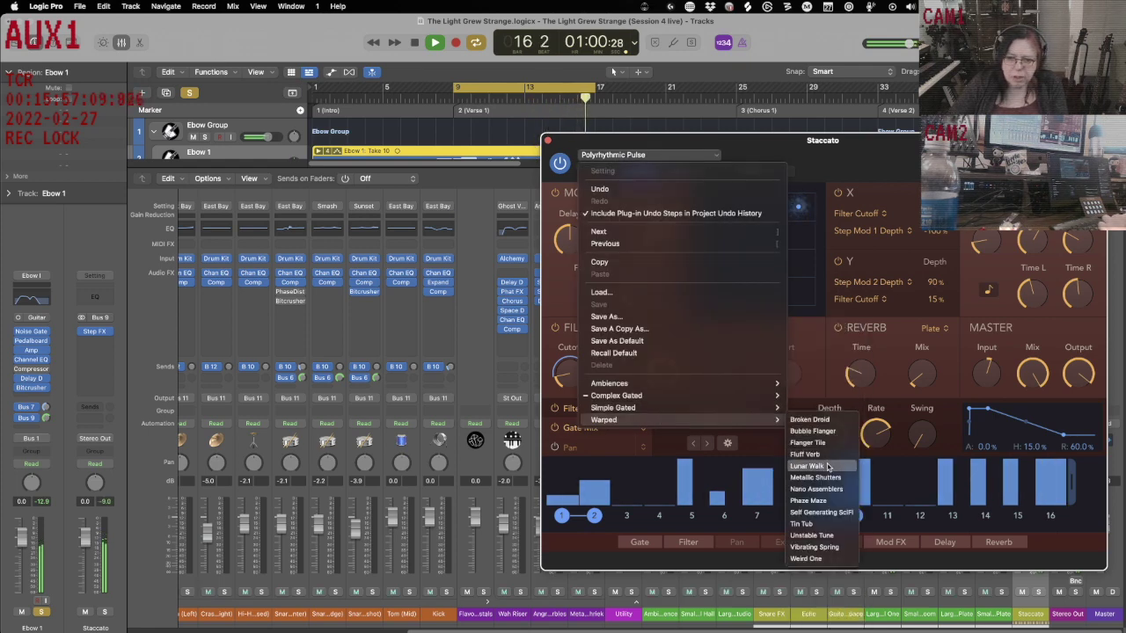
pyautogui.click(827, 466)
pyautogui.moveTo(669, 230)
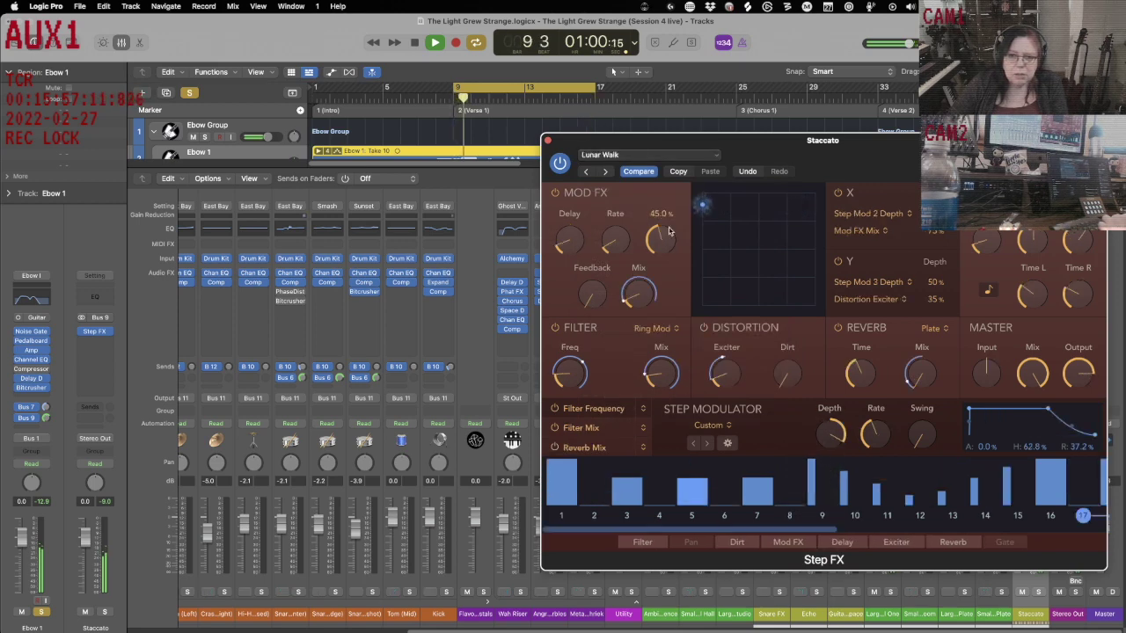
pyautogui.click(716, 158)
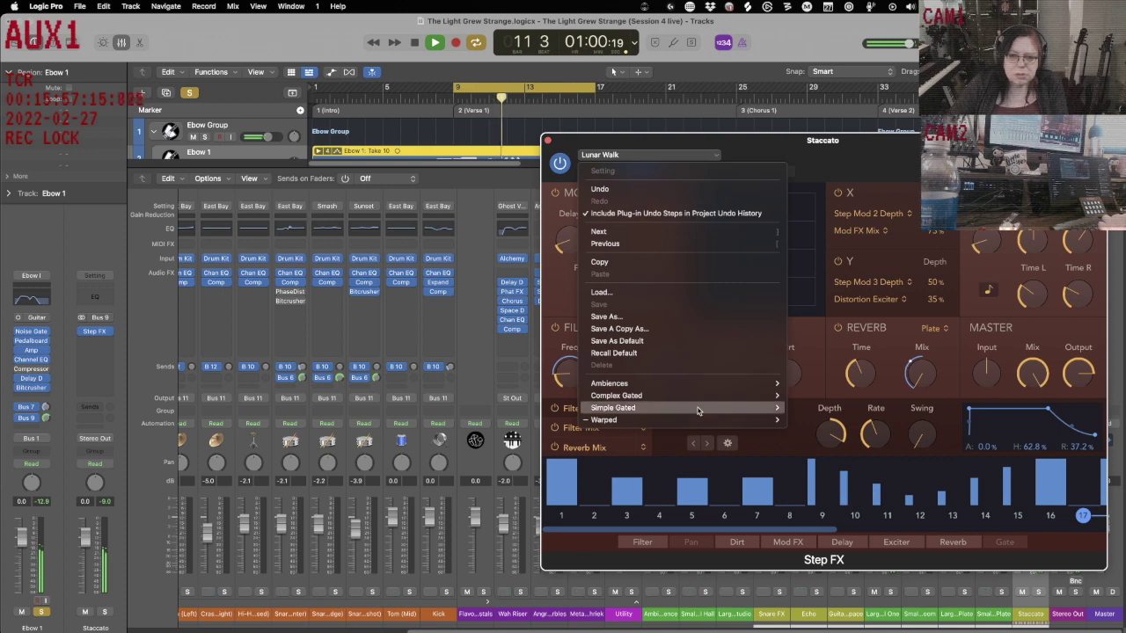
pyautogui.moveTo(747, 419)
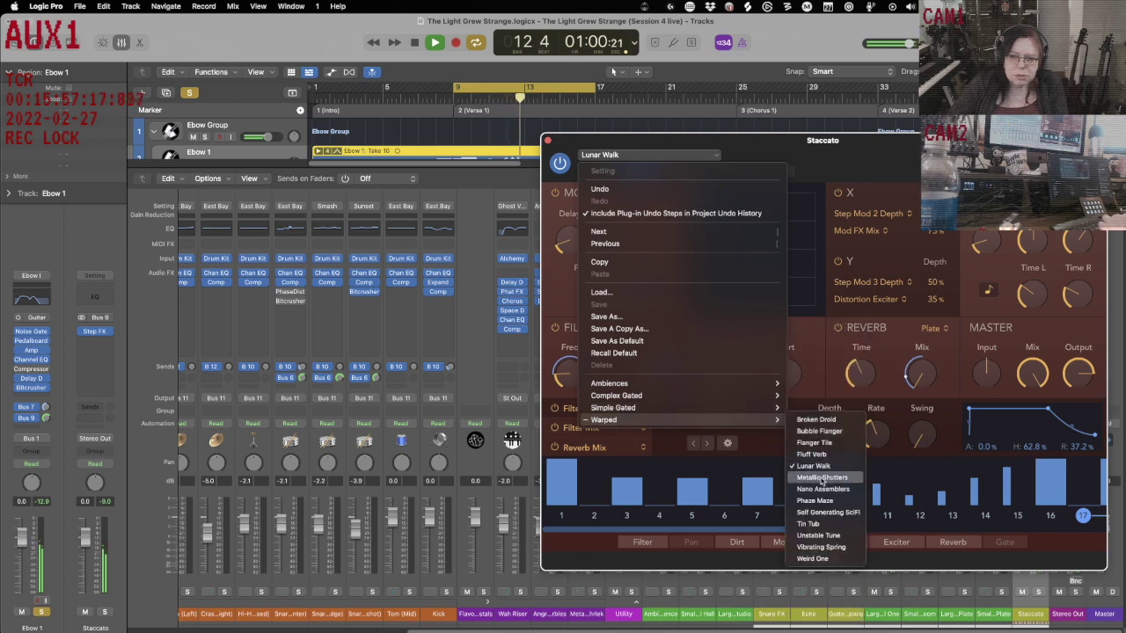
pyautogui.press('Escape')
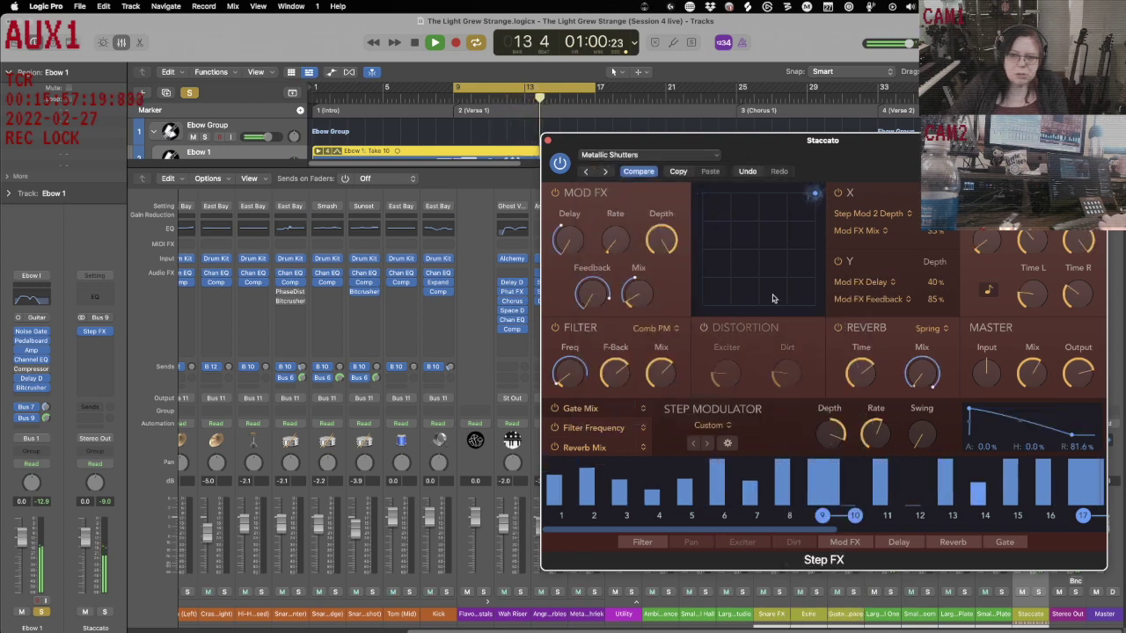
# - Try the Ambiences preset Broken Echoes, moving the XY pad point towards the upper-right corner and enabling the Filter section
pyautogui.click(713, 157)
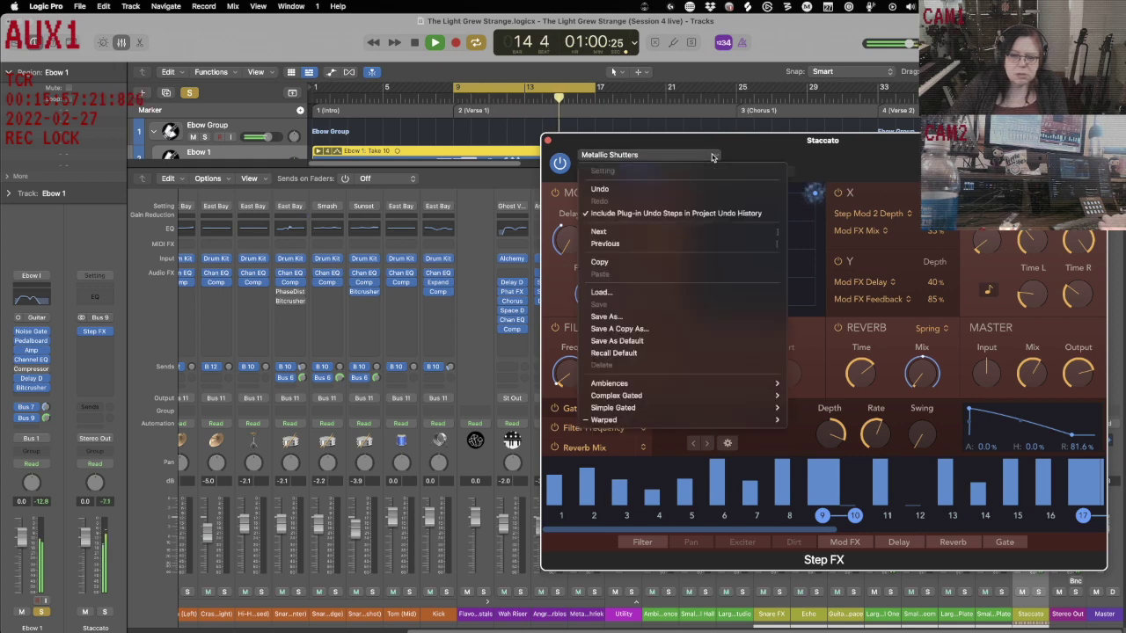
pyautogui.moveTo(756, 383)
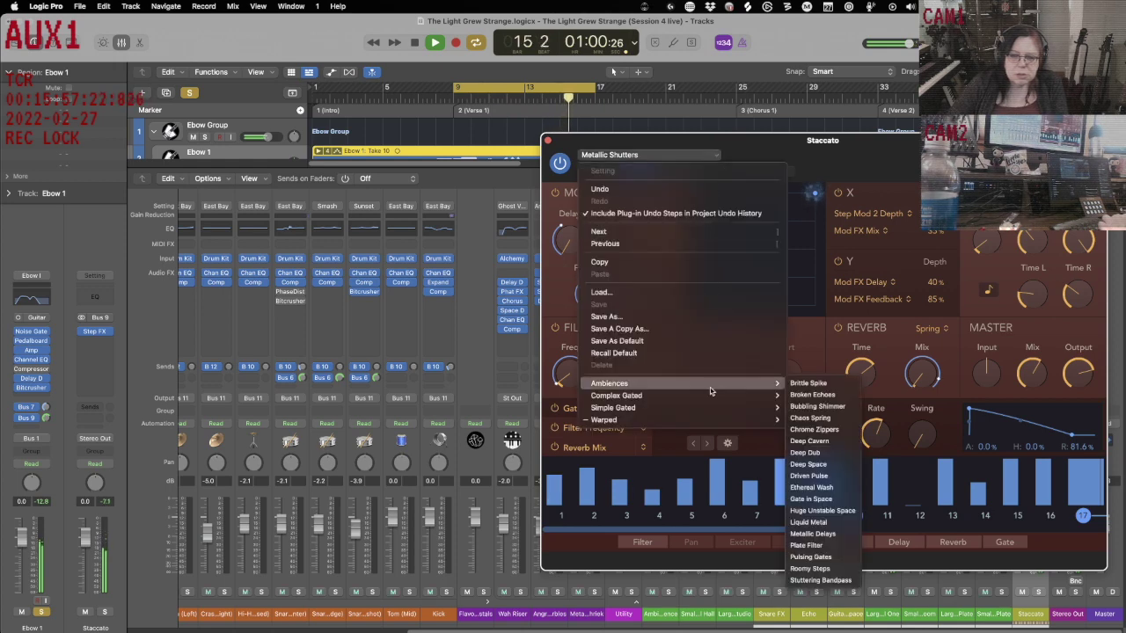
pyautogui.click(810, 396)
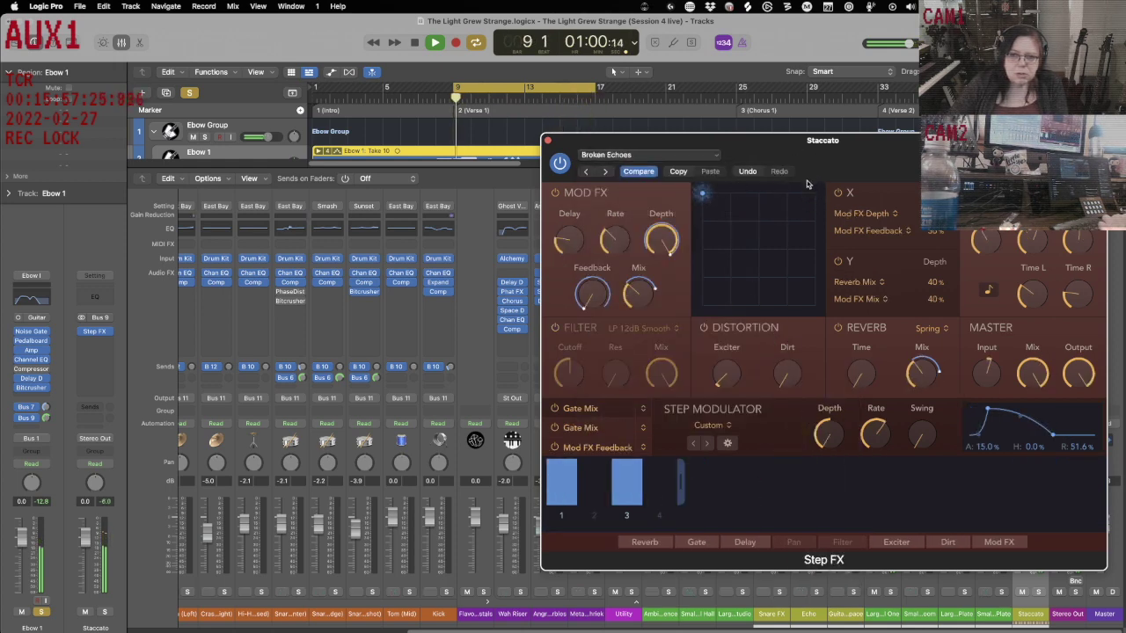
pyautogui.moveTo(703, 196); pyautogui.dragTo(798, 194)
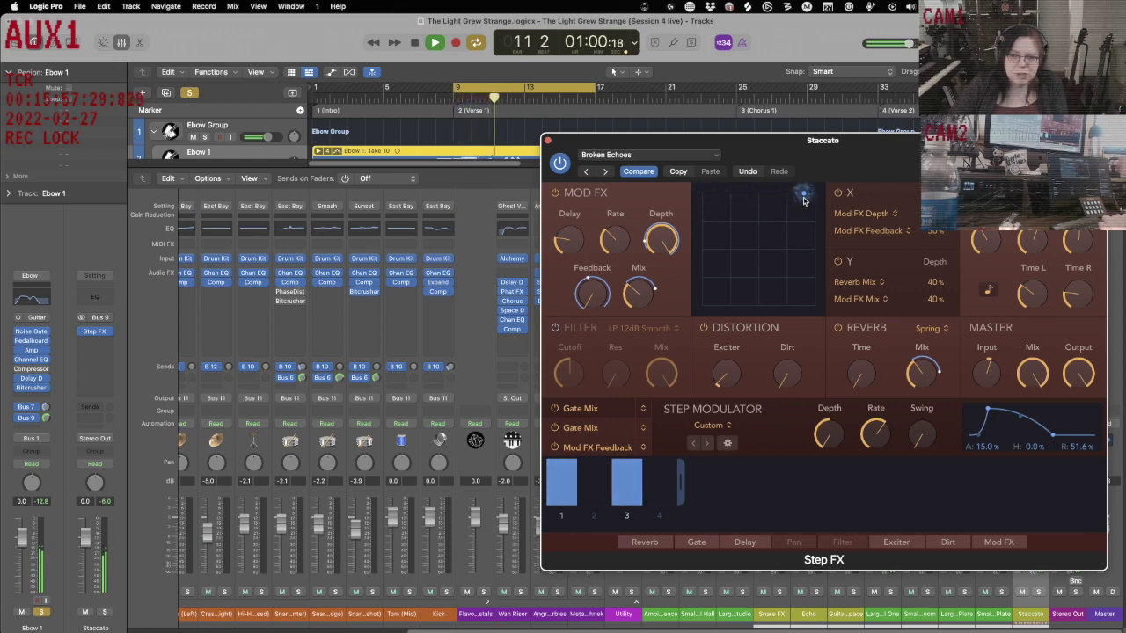
pyautogui.click(555, 328)
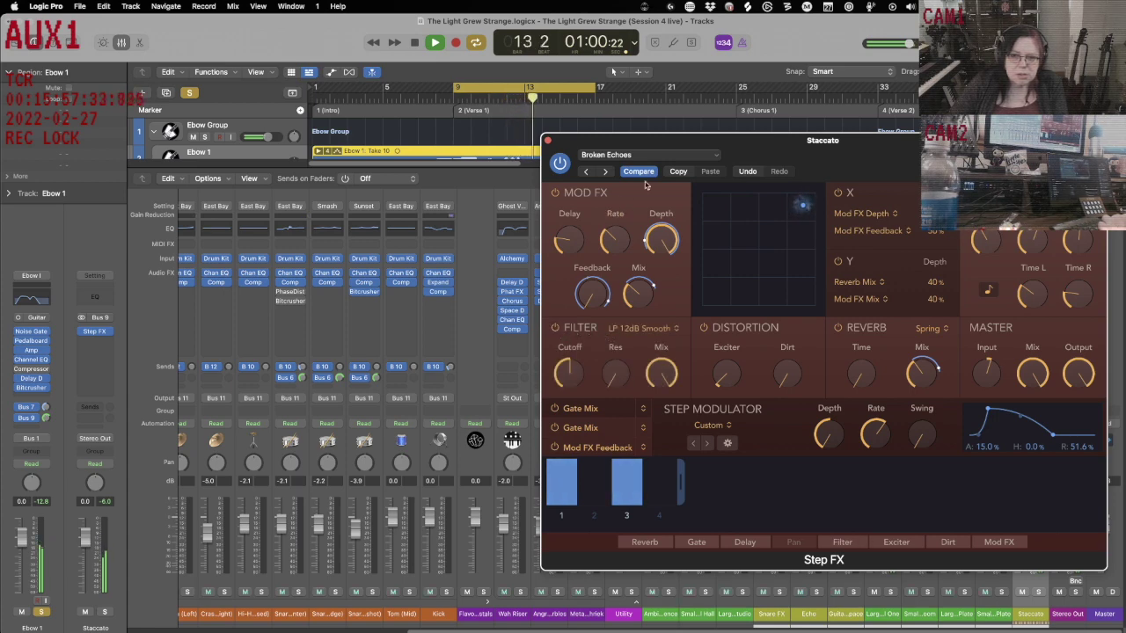
# - Try the Simple Gated preset Metallic Reflections while moving the XY pad point through the pad's upper area
pyautogui.click(679, 156)
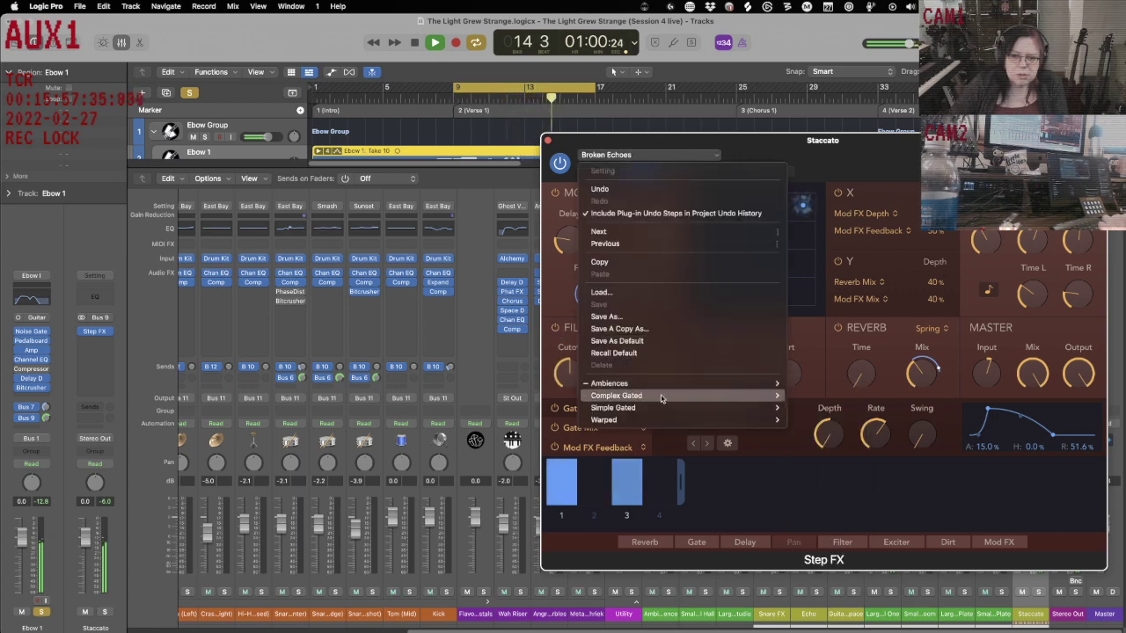
pyautogui.moveTo(661, 412)
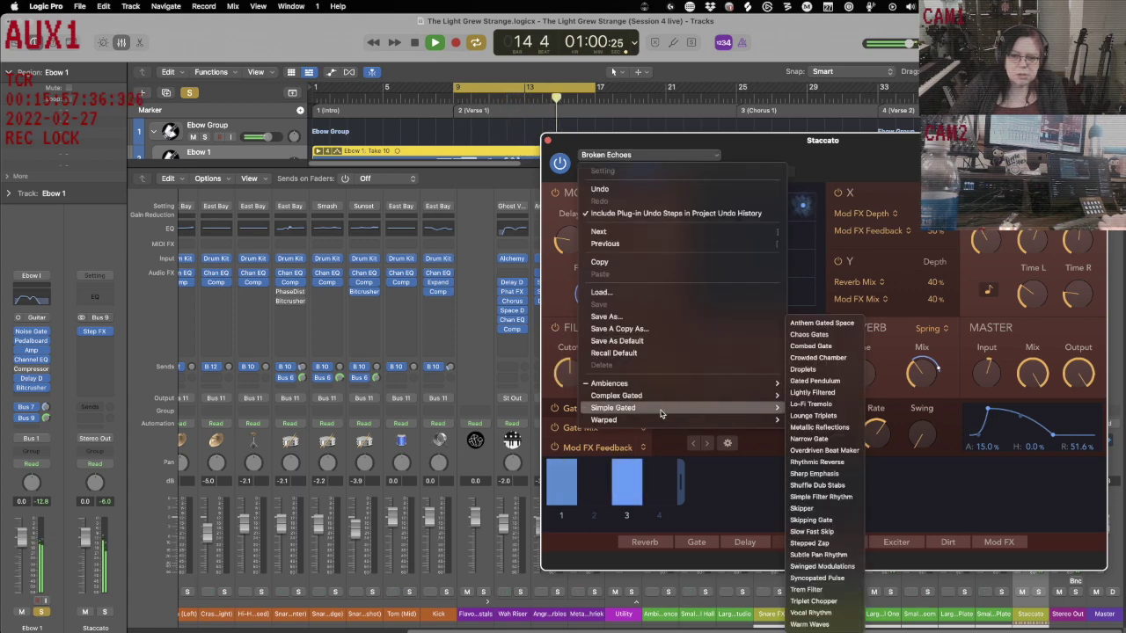
pyautogui.click(818, 427)
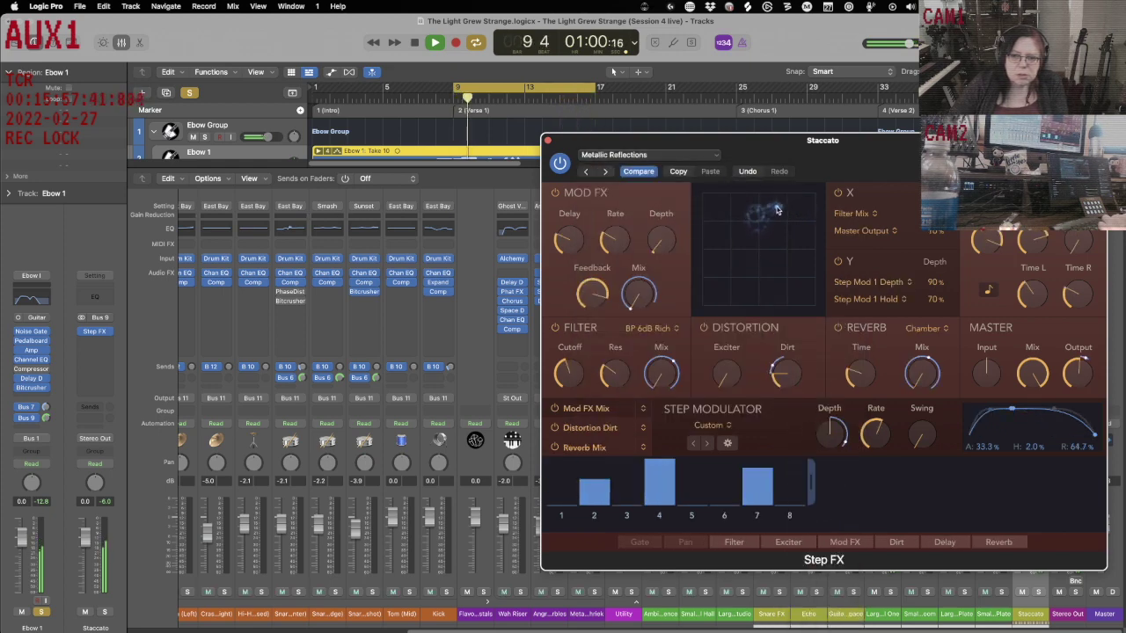
# - Try the Complex Gated preset Glitched, moving the XY pad point along the pad's upper edge towards the upper-right corner
pyautogui.click(649, 155)
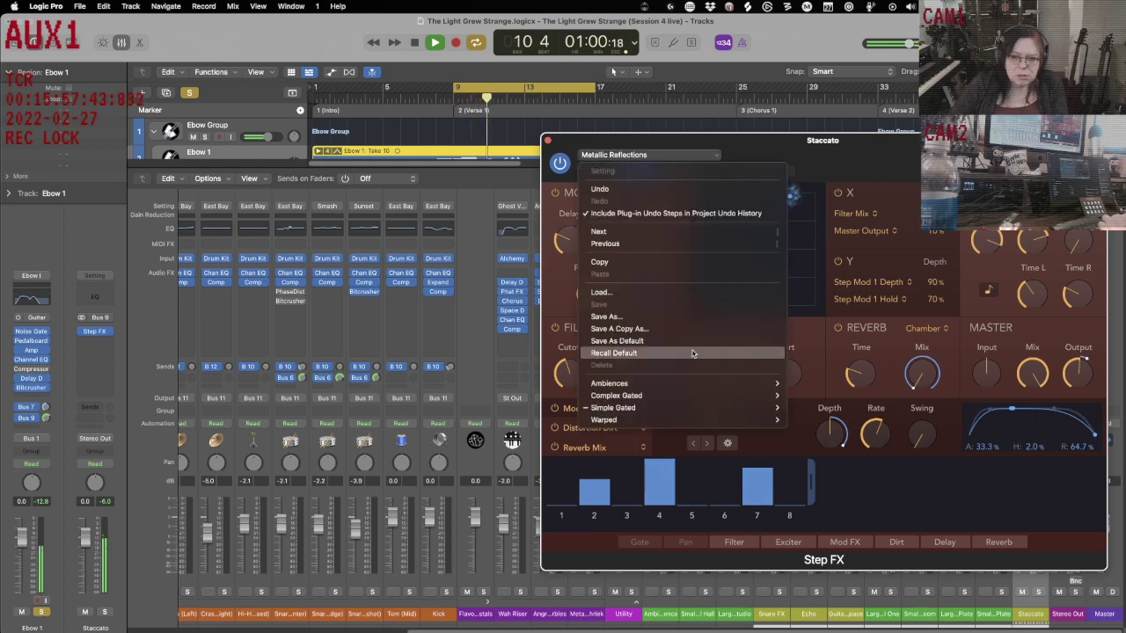
pyautogui.moveTo(772, 396)
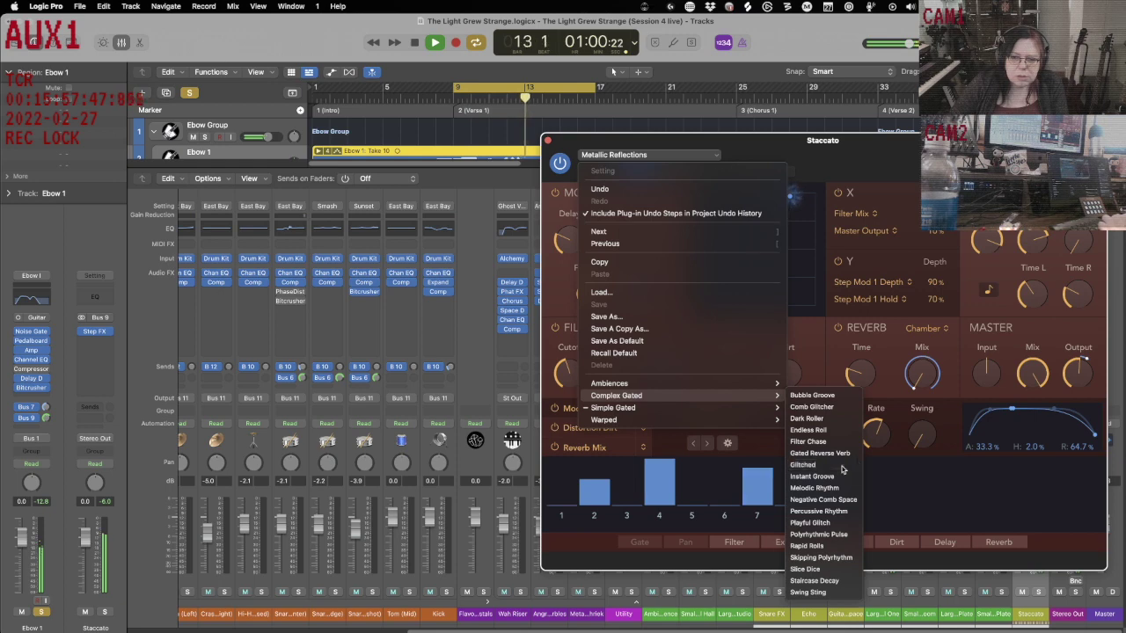
pyautogui.click(804, 465)
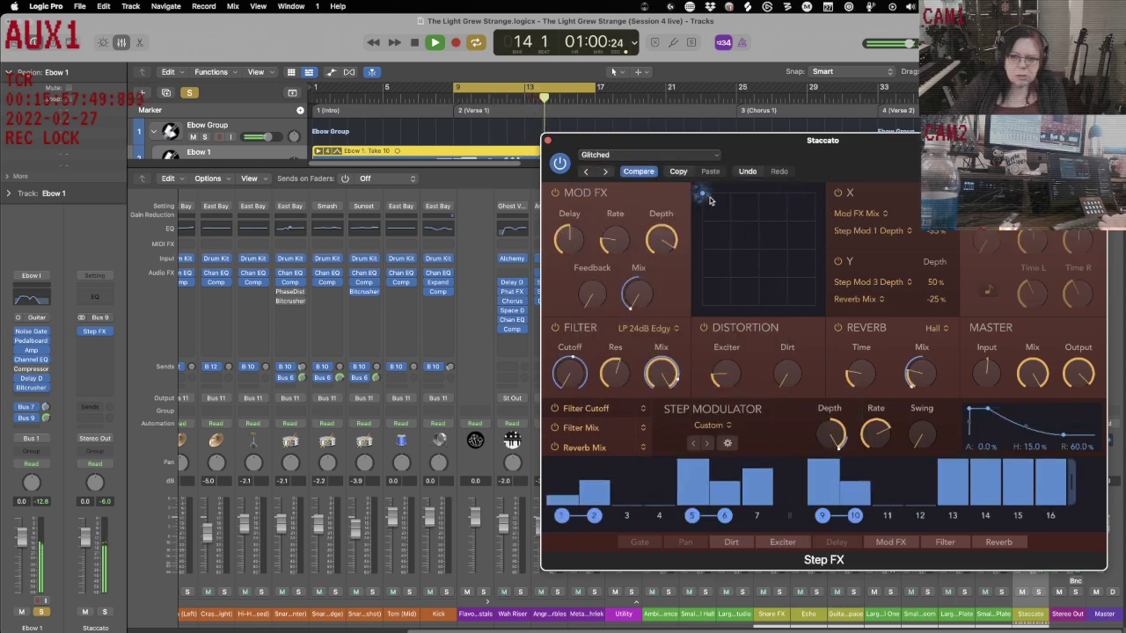
pyautogui.moveTo(710, 200); pyautogui.dragTo(780, 204)
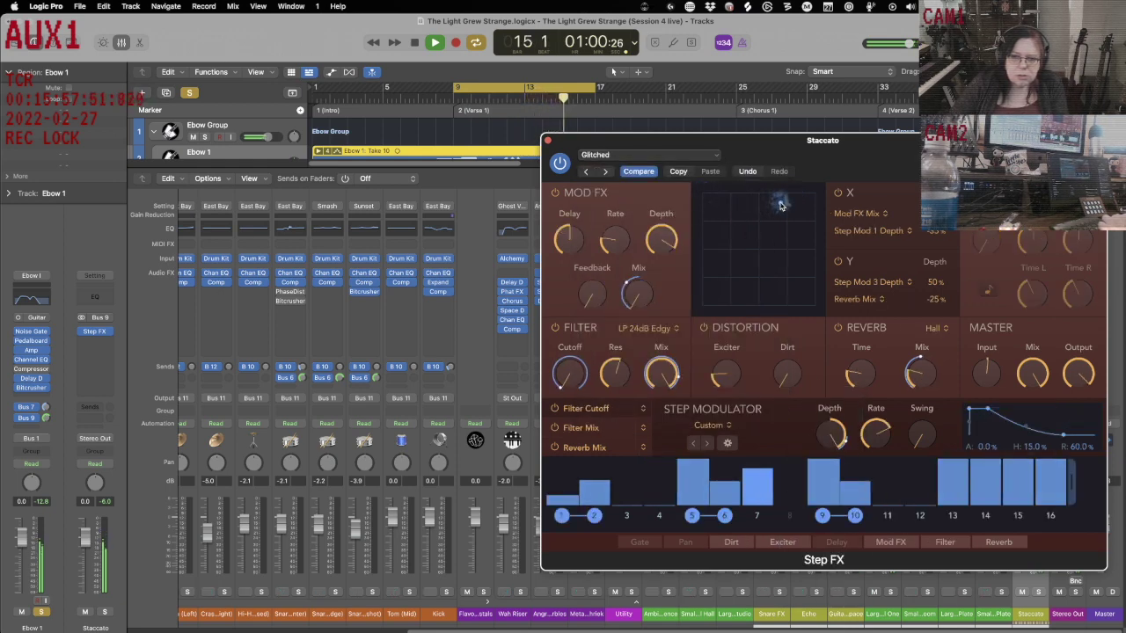
# - Load the Complex Gated preset Instant Groove in Step FX
pyautogui.click(677, 155)
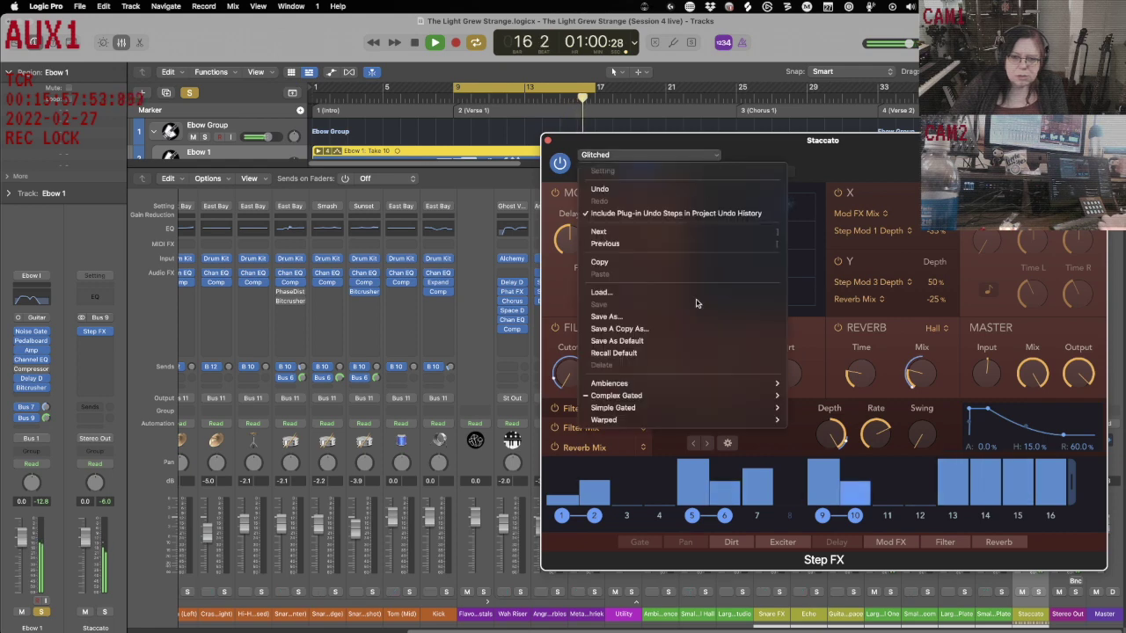
pyautogui.moveTo(696, 399)
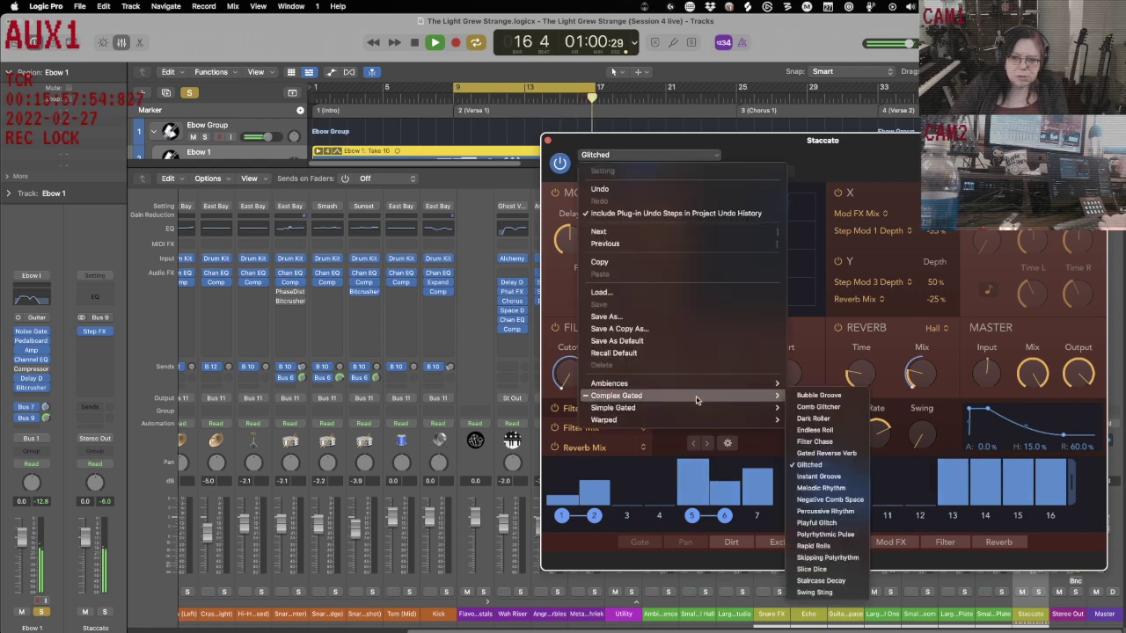
pyautogui.click(832, 477)
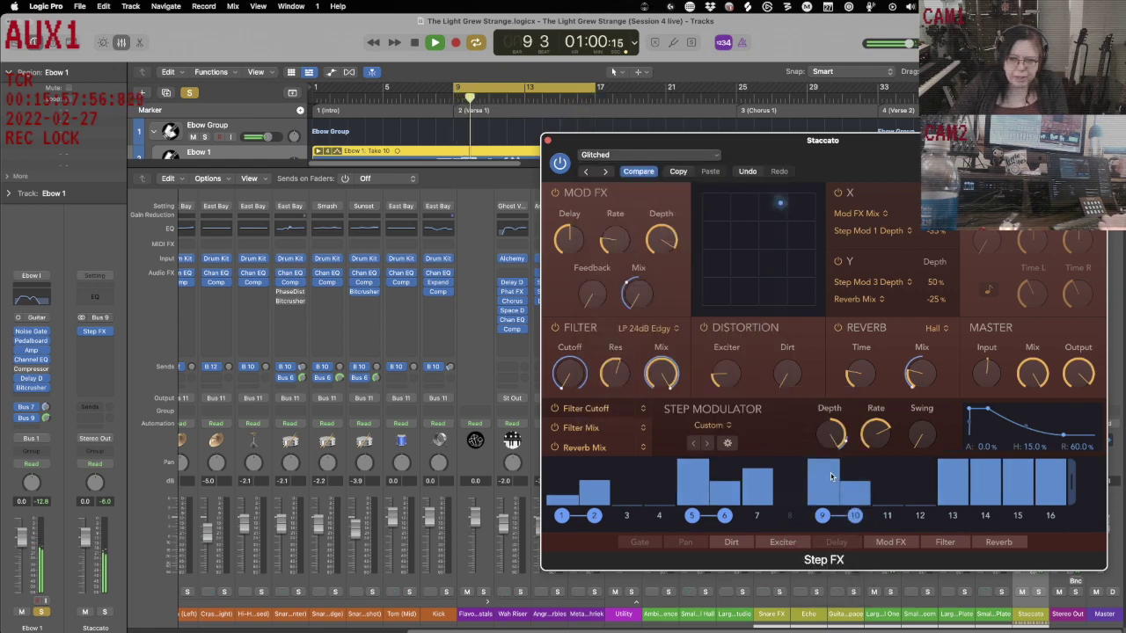
# - Raise the Mod FX feedback, the filter resonance and the distortion exciter in the Instant Groove sound
pyautogui.click(555, 192)
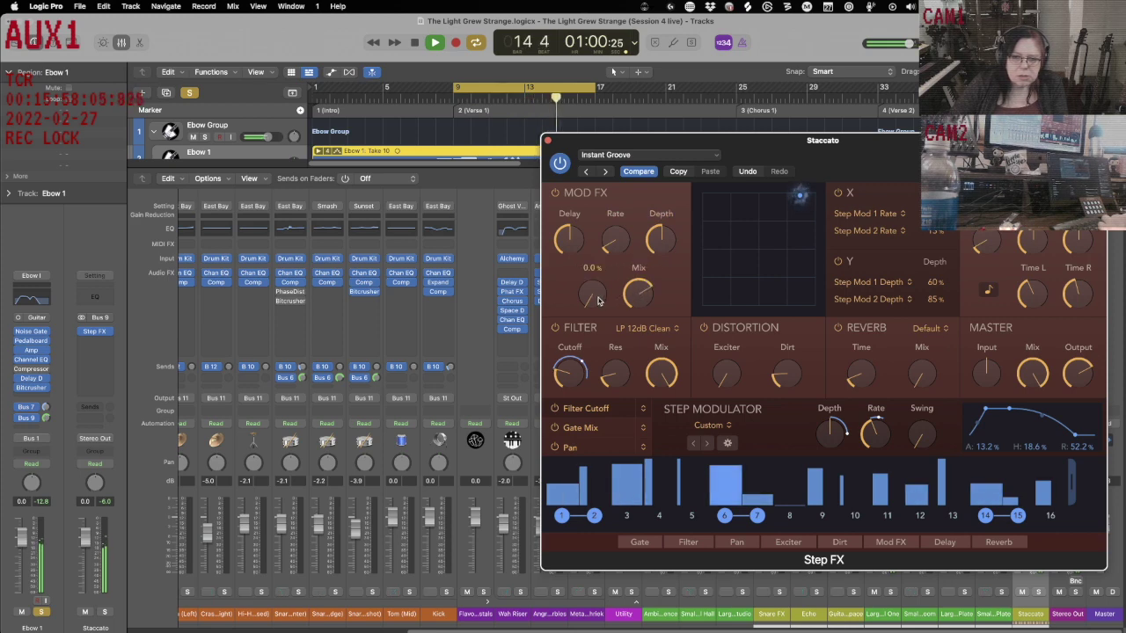
pyautogui.moveTo(582, 271); pyautogui.dragTo(621, 280)
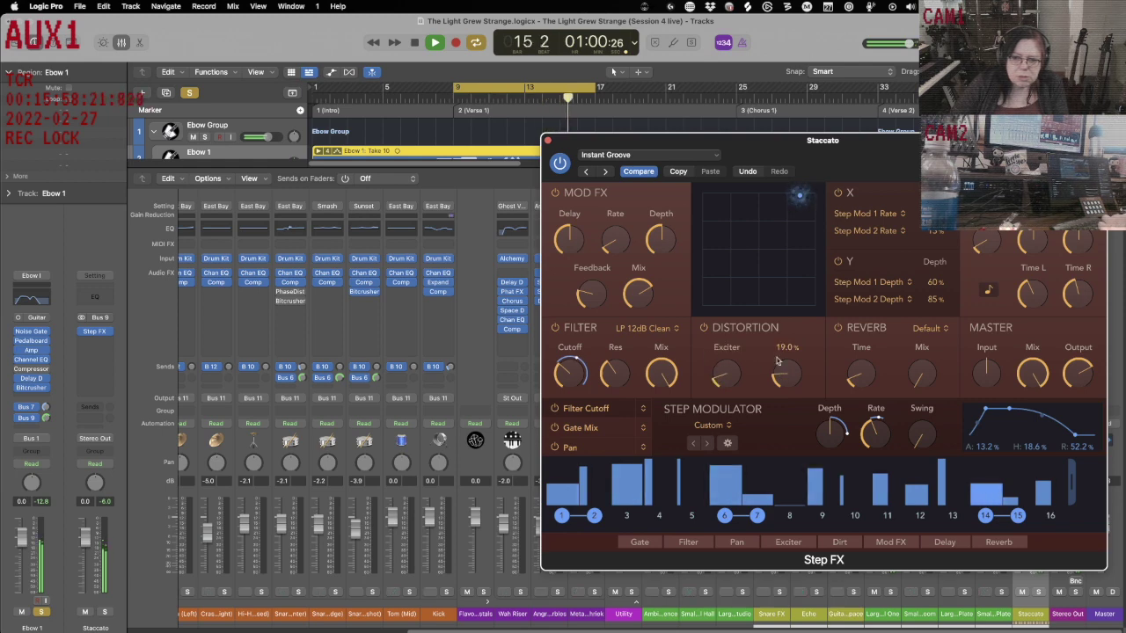
pyautogui.moveTo(653, 226)
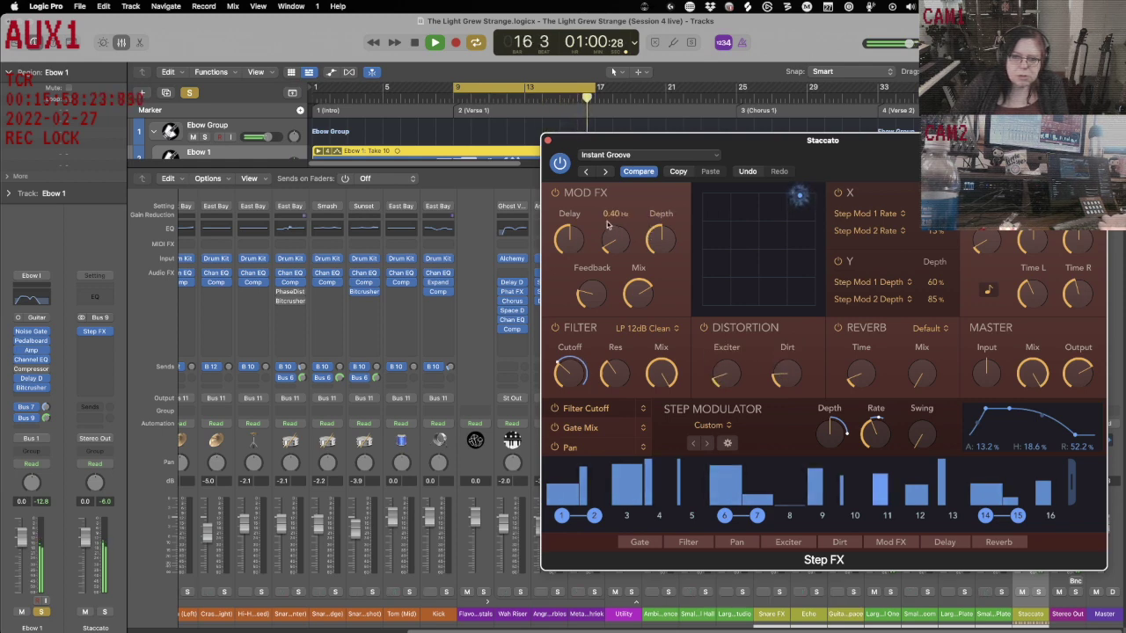
pyautogui.click(837, 192)
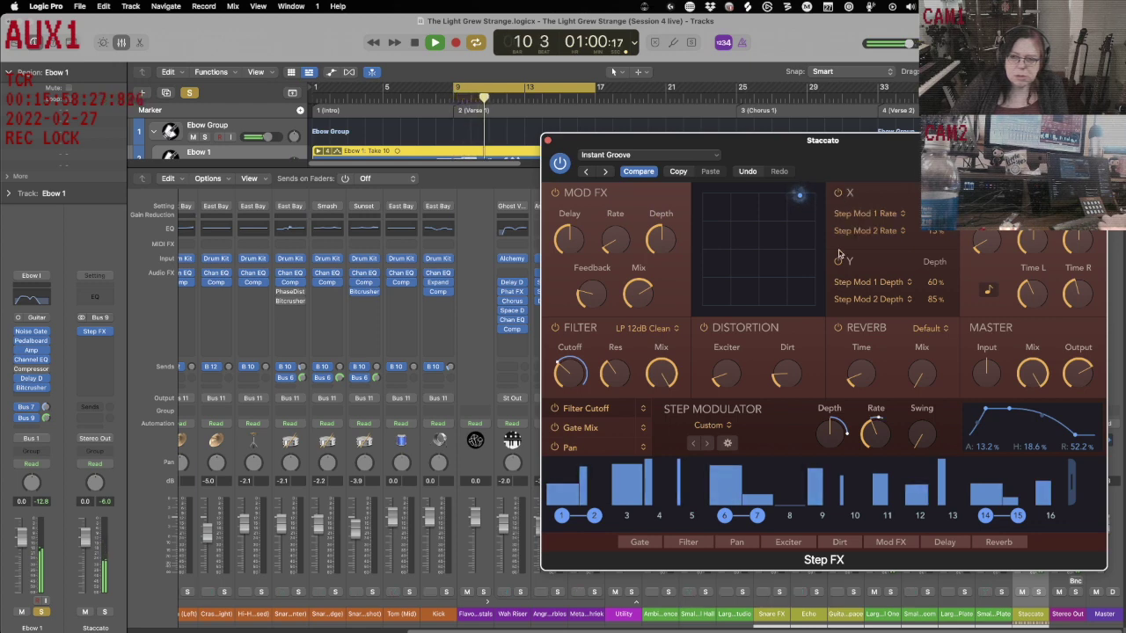
# - Load the Warped preset Unstable Tune in Step FX, set the XY pad point just above the pad's centre, and close the plug-in
pyautogui.click(691, 155)
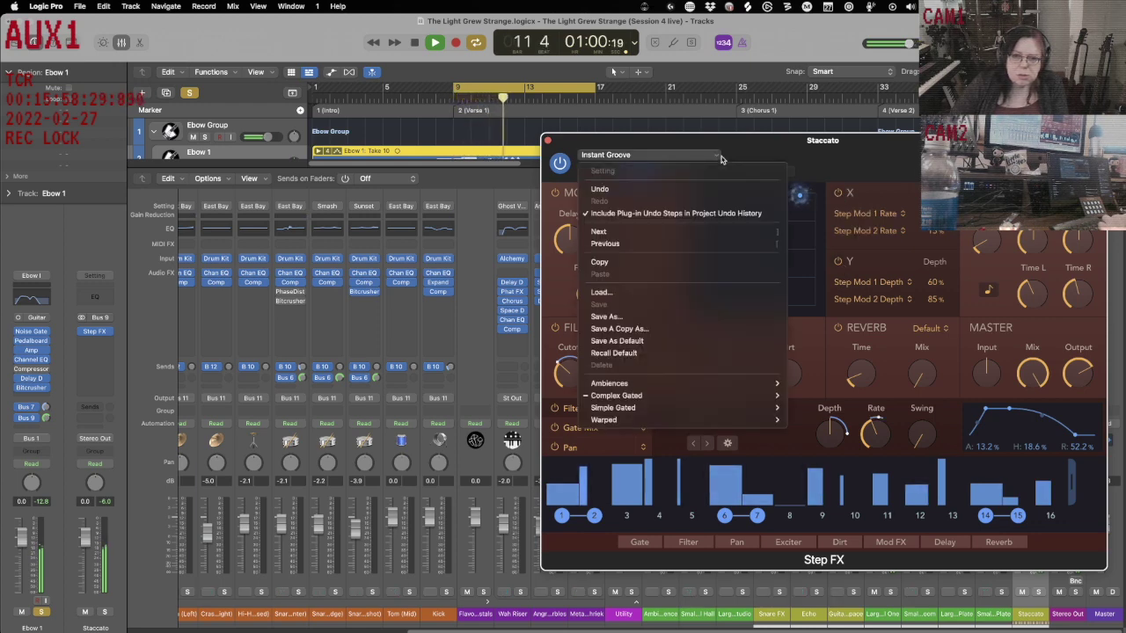
pyautogui.moveTo(668, 419)
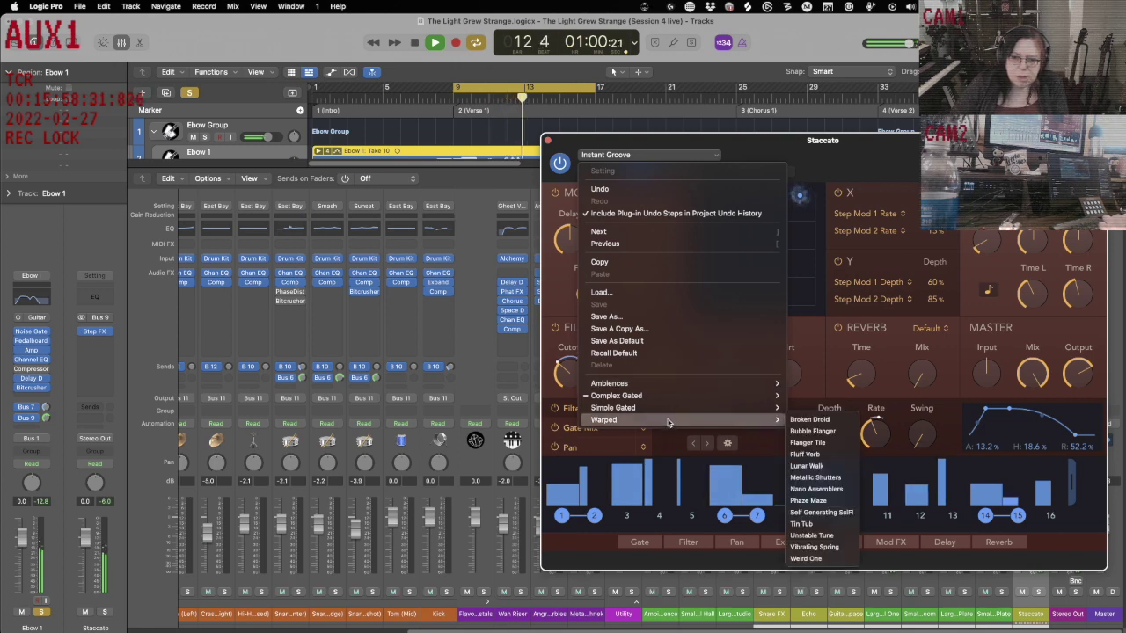
pyautogui.click(811, 536)
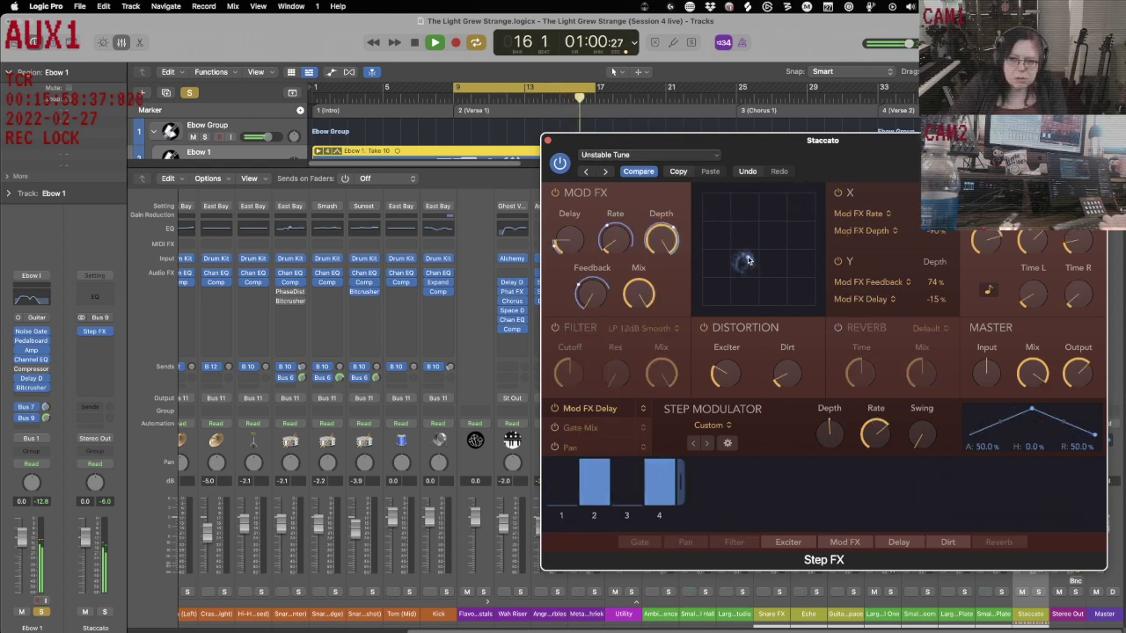
pyautogui.moveTo(762, 234)
pyautogui.mouseDown()
pyautogui.moveTo(777, 225)
pyautogui.moveTo(765, 233)
pyautogui.mouseUp()
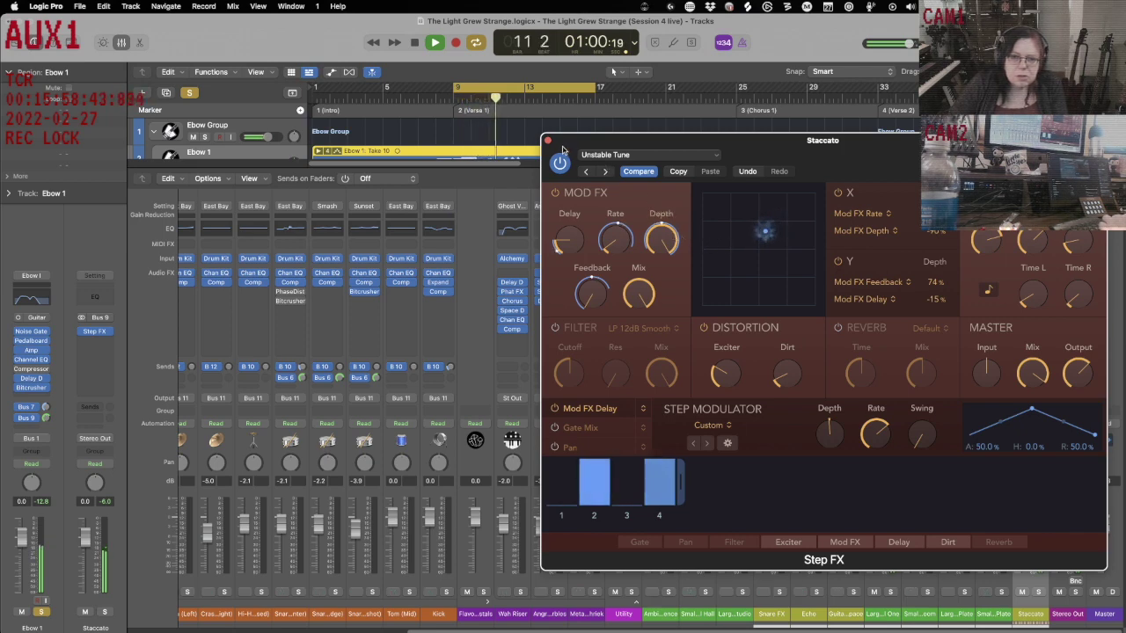
pyautogui.click(548, 142)
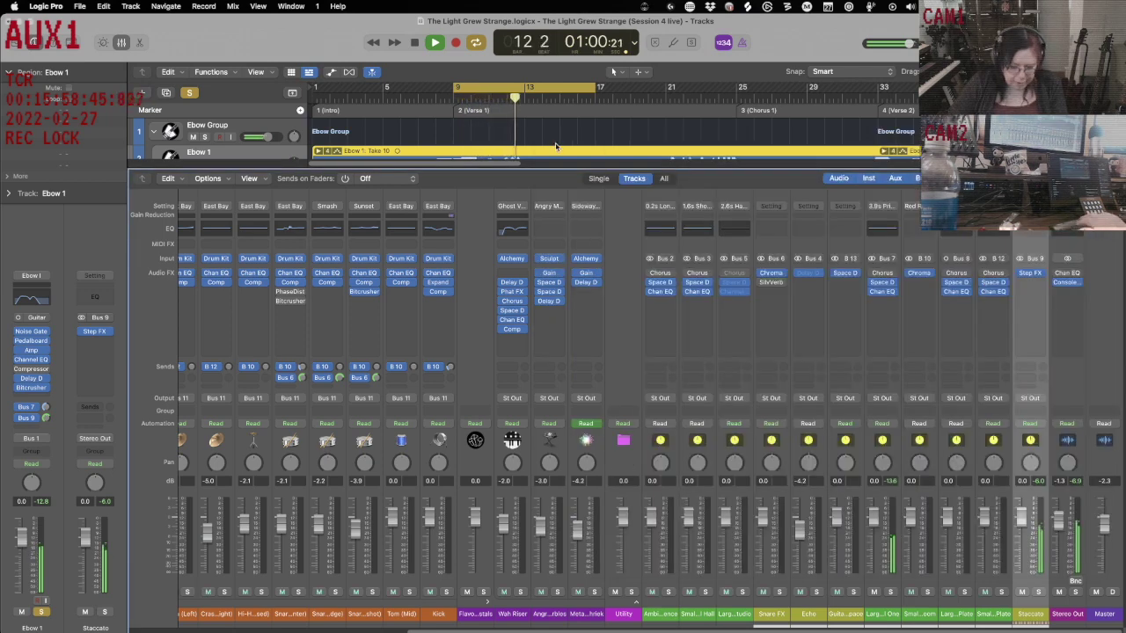
# - Compare Ebow 1 in the full mix with it soloed, and check the options of its Bus 9 send
pyautogui.press('x')
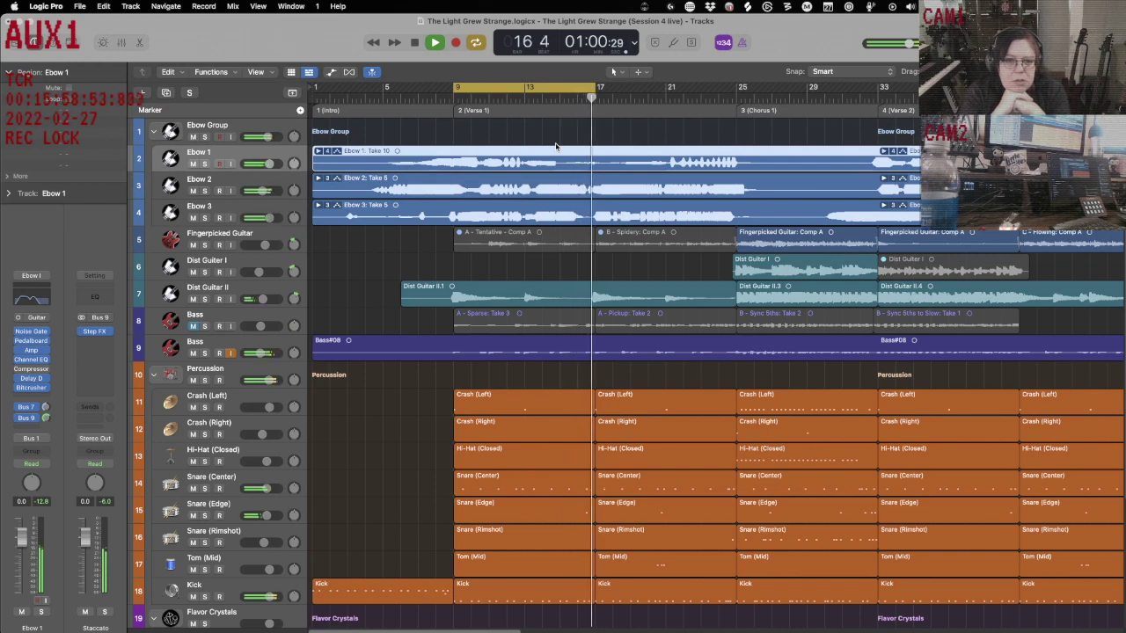
pyautogui.hotkey('ctrl', 's')
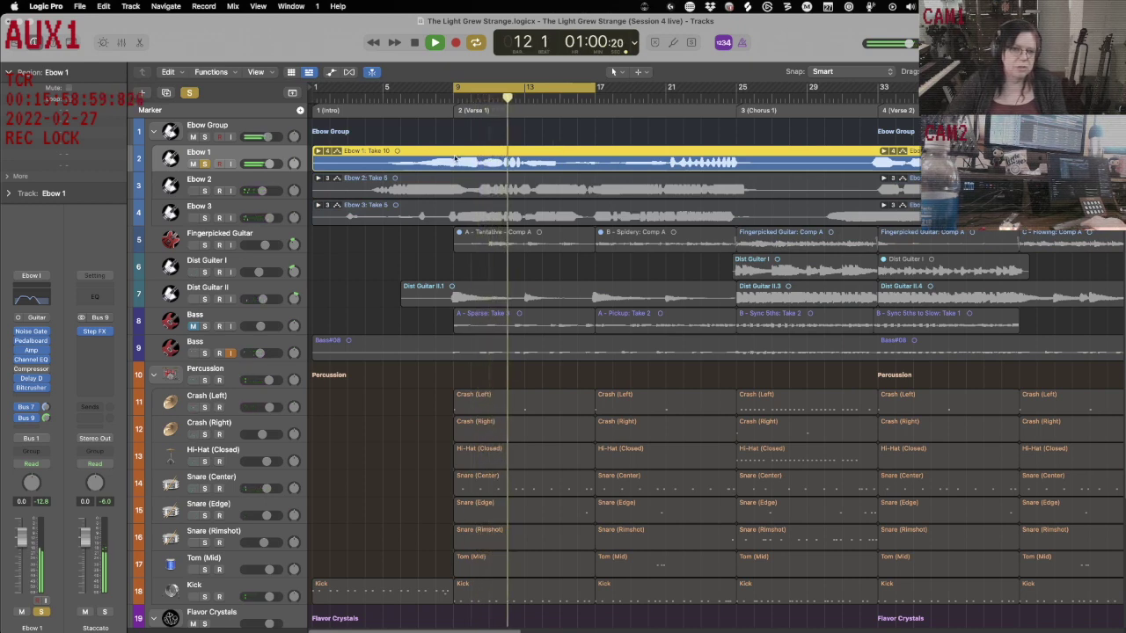
pyautogui.click(28, 418)
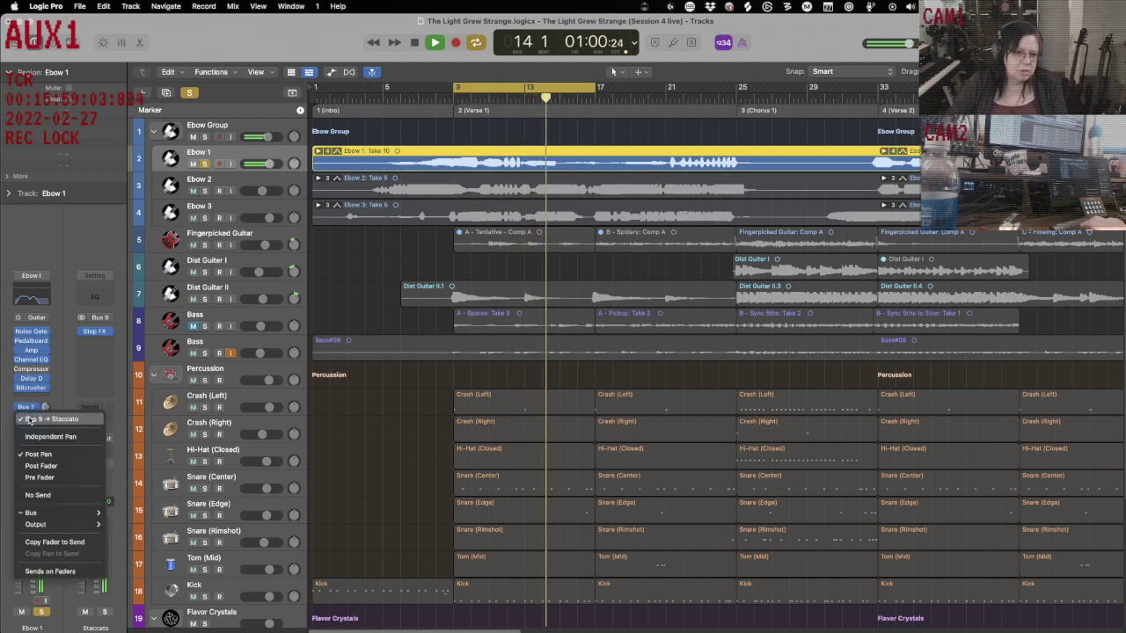
pyautogui.click(28, 419)
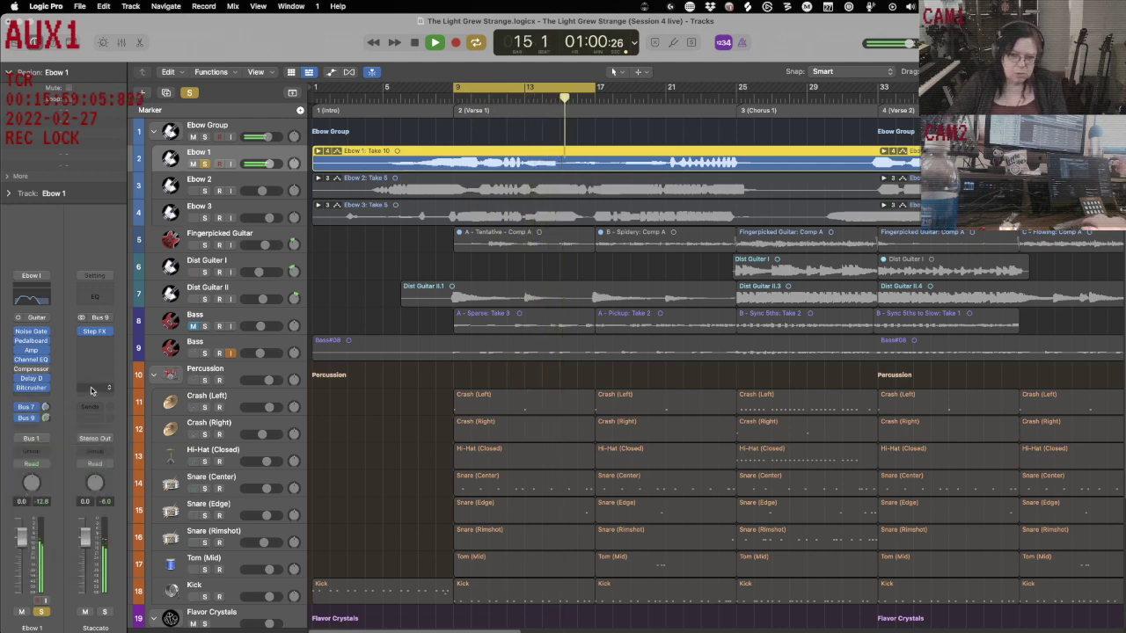
# - Insert a stereo Delay Designer after Step FX on the Staccato aux
pyautogui.press('x')
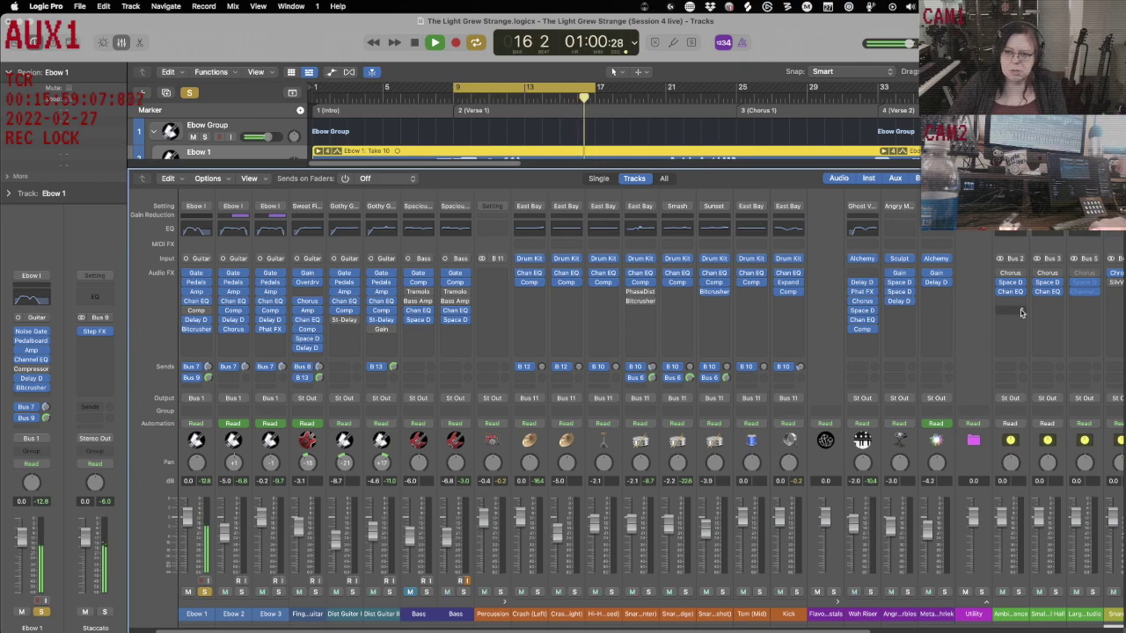
pyautogui.hscroll(5, 1021, 312)
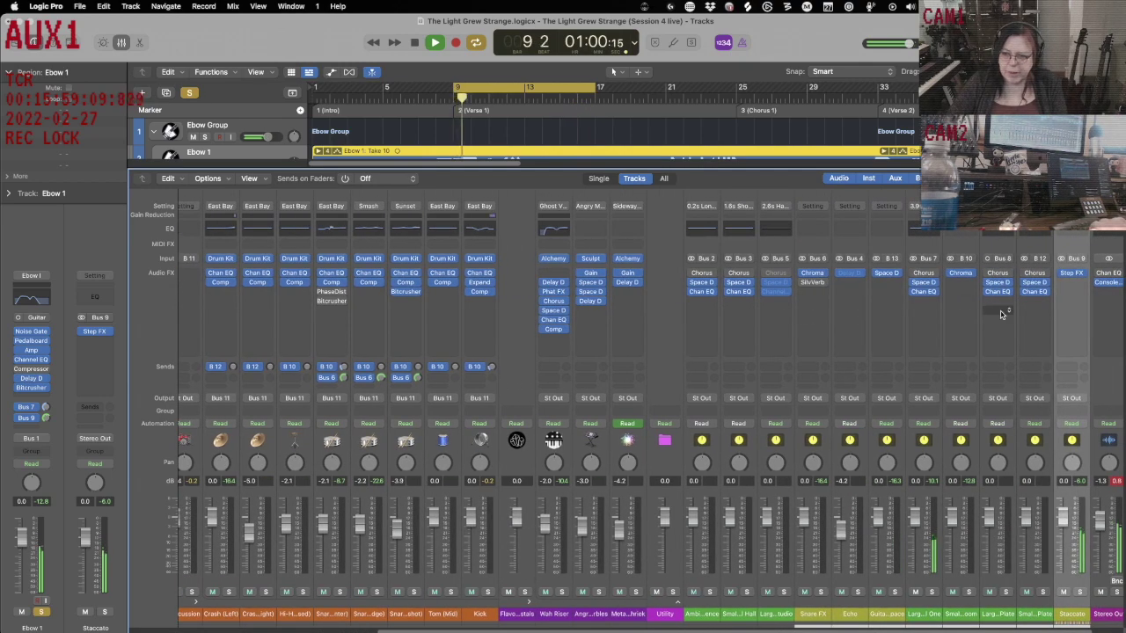
pyautogui.hscroll(1, 1001, 314)
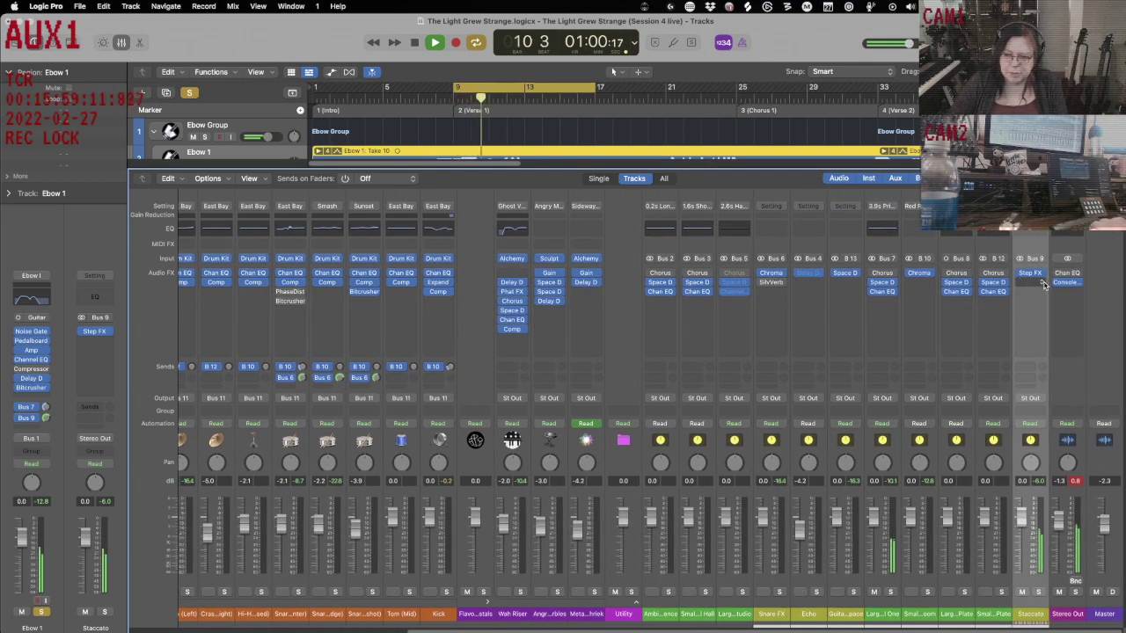
pyautogui.click(1043, 283)
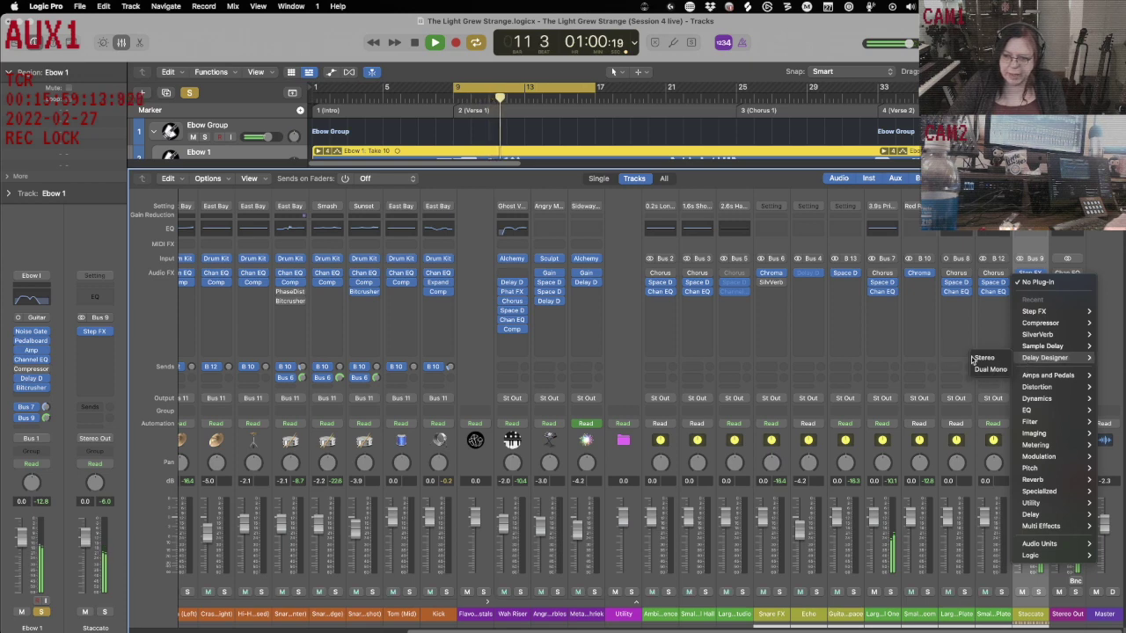
pyautogui.click(992, 359)
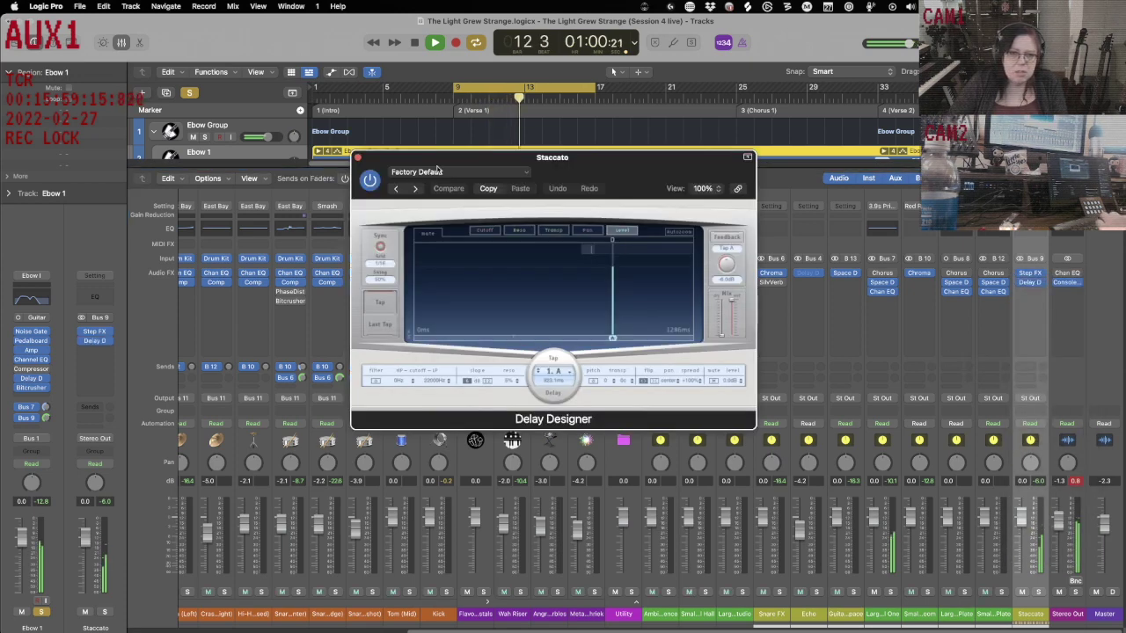
# - Try the 02 Complex preset Buzz Pattern in the Staccato aux's Delay Designer
pyautogui.click(526, 173)
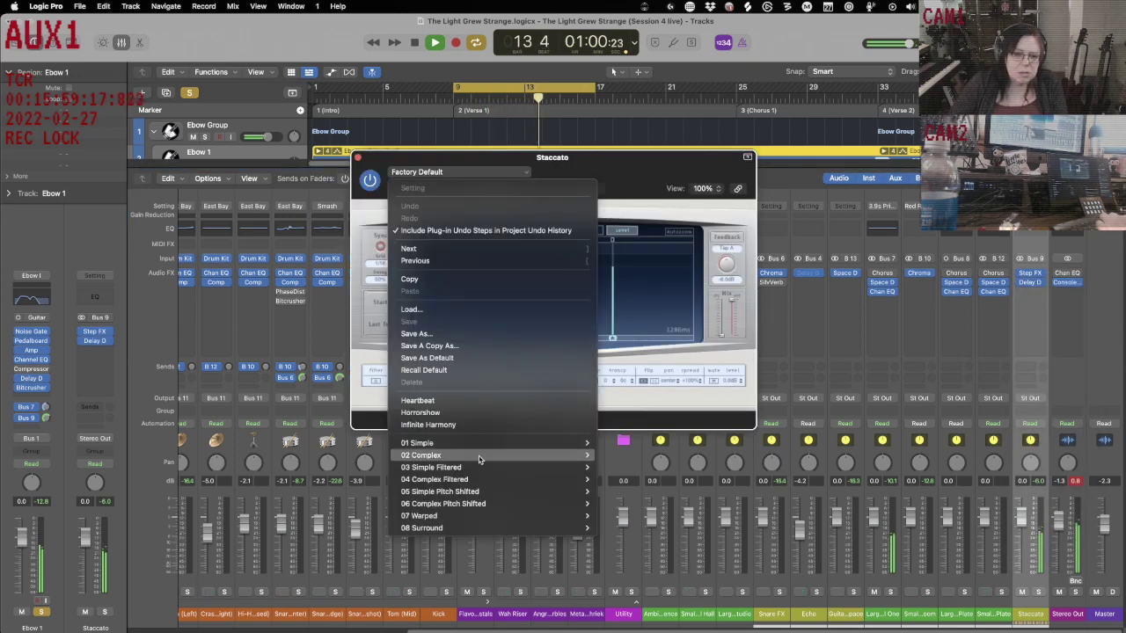
pyautogui.moveTo(480, 459)
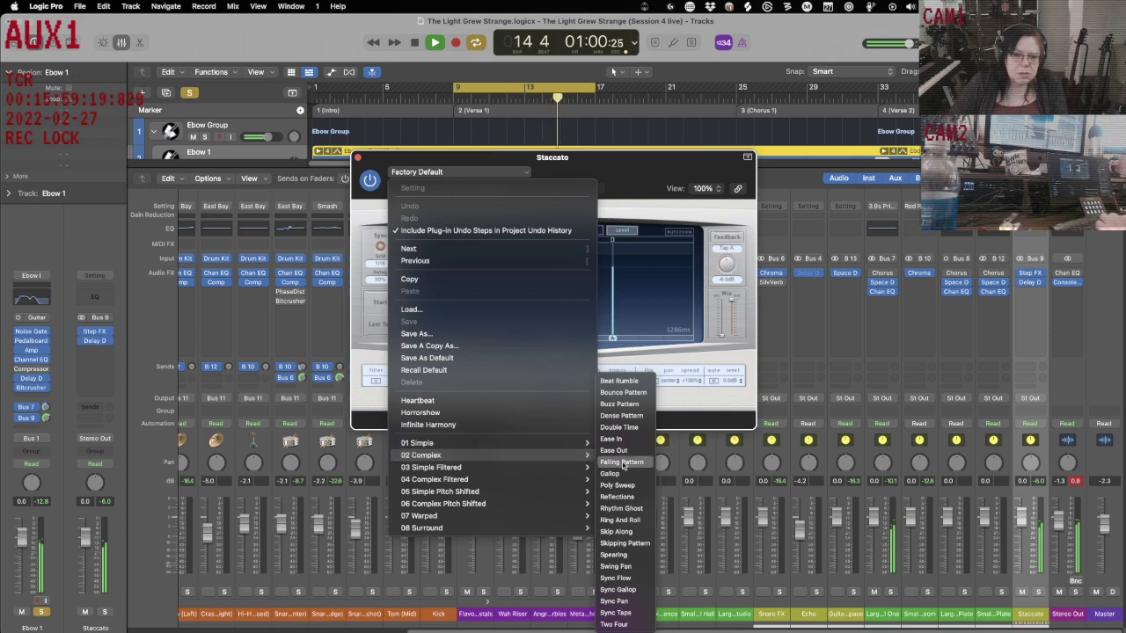
pyautogui.click(630, 405)
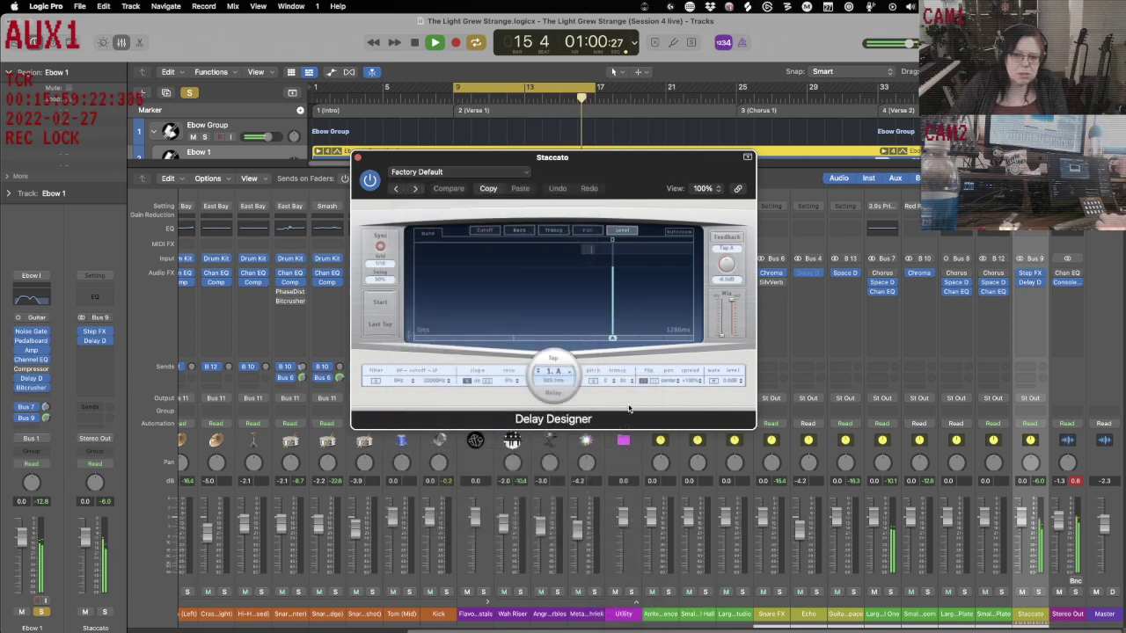
pyautogui.click(526, 172)
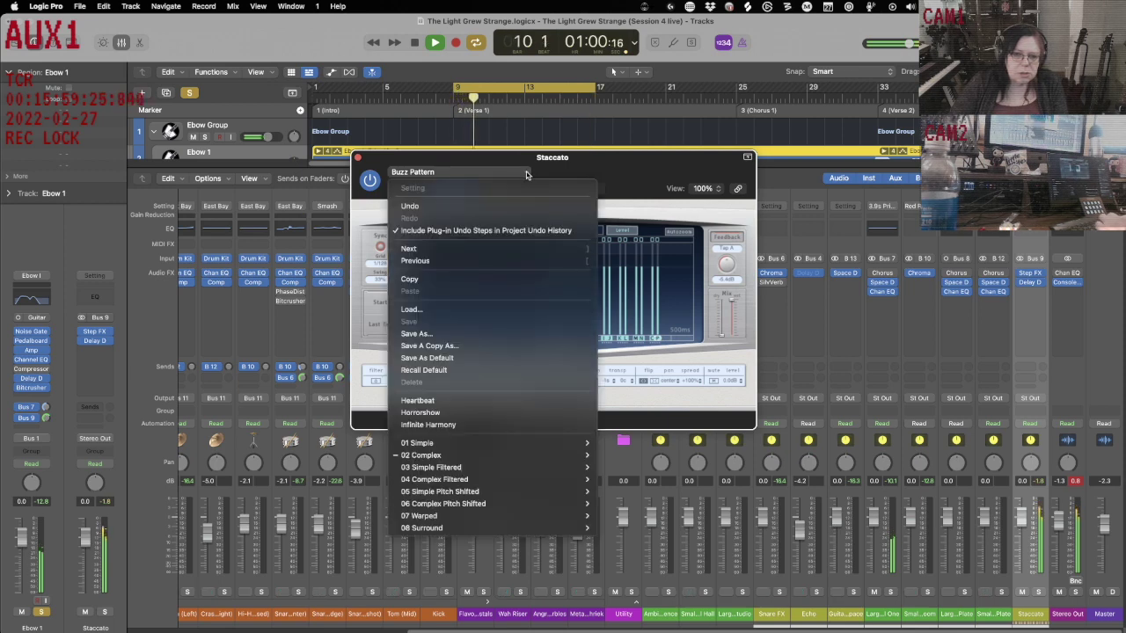
pyautogui.click(526, 172)
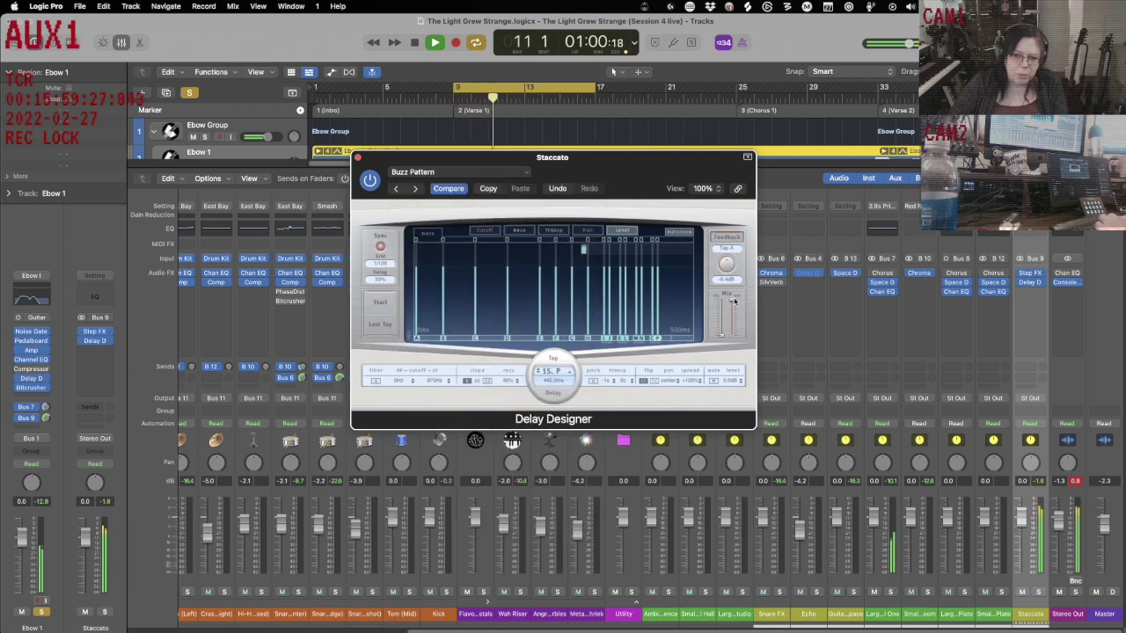
# - Load the 04 Complex Filtered preset Resonant Reflection in Delay Designer and close the plug-in
pyautogui.click(519, 175)
pyautogui.moveTo(572, 479)
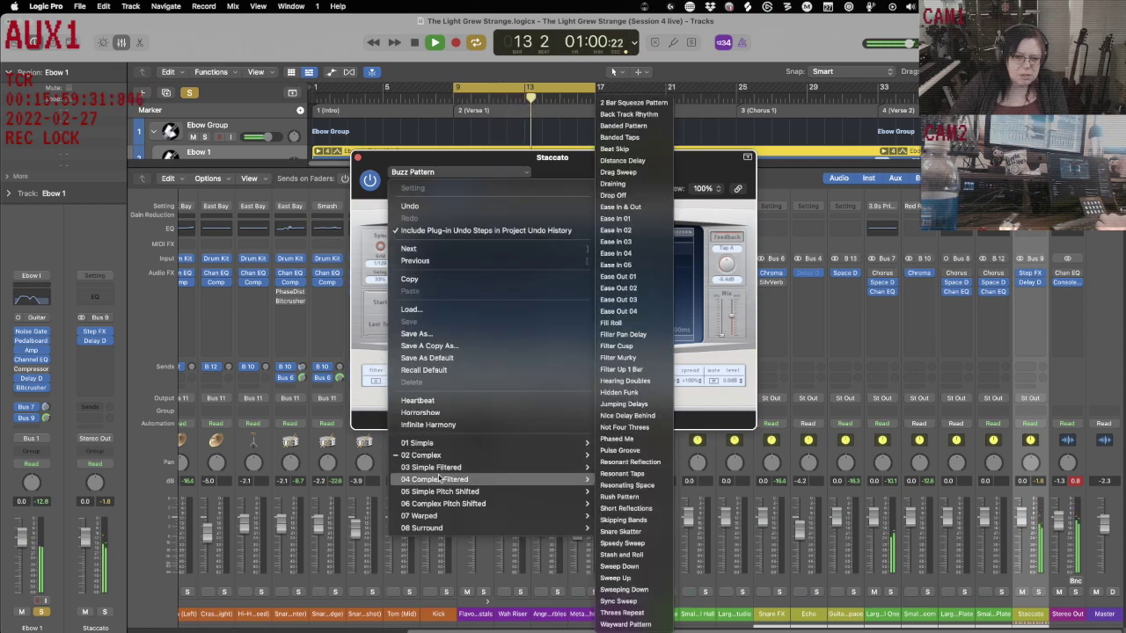
pyautogui.click(613, 462)
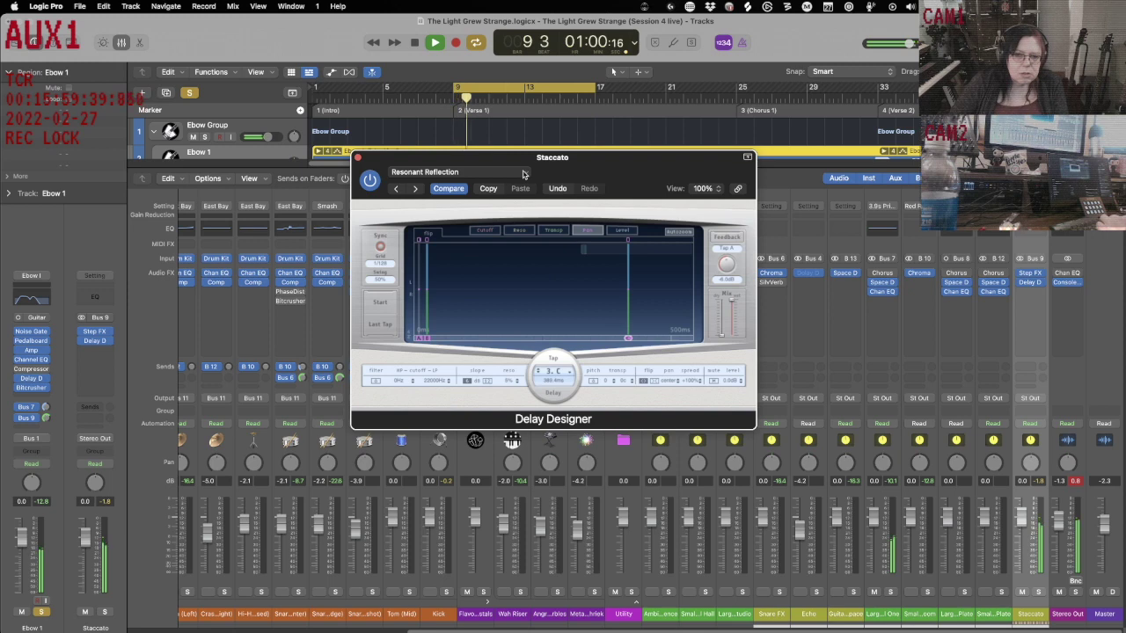
pyautogui.click(523, 174)
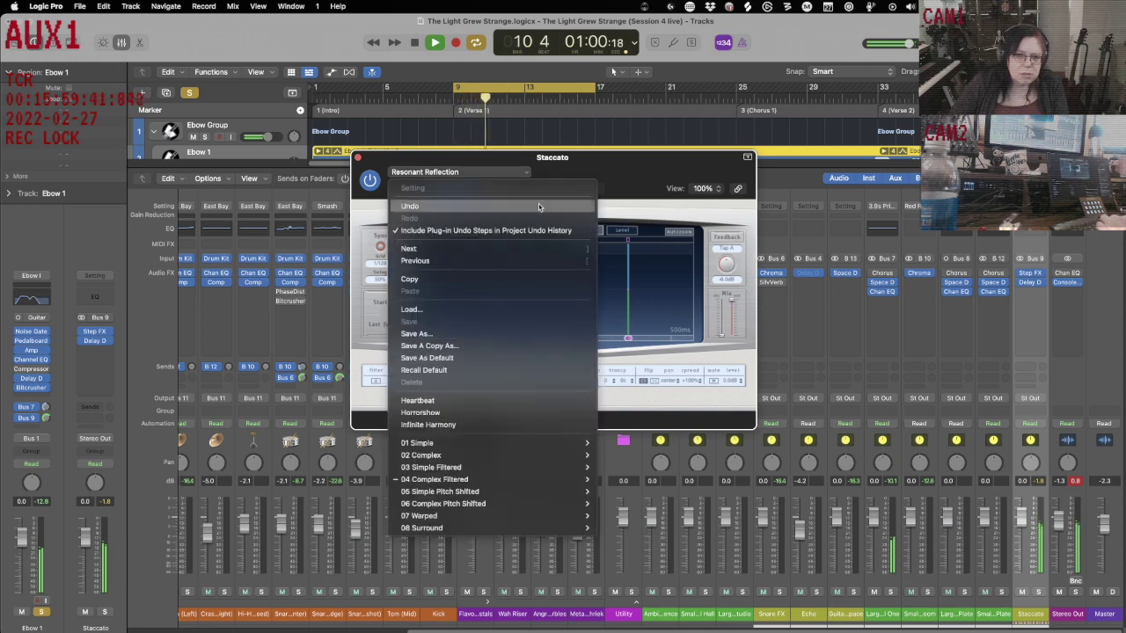
pyautogui.click(603, 176)
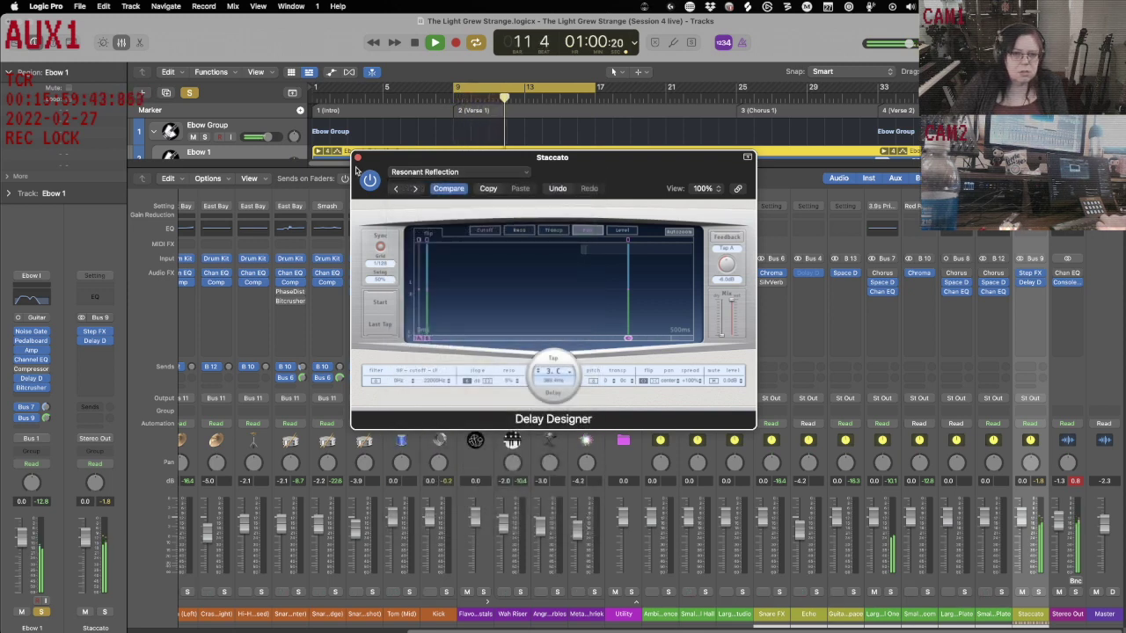
pyautogui.click(357, 157)
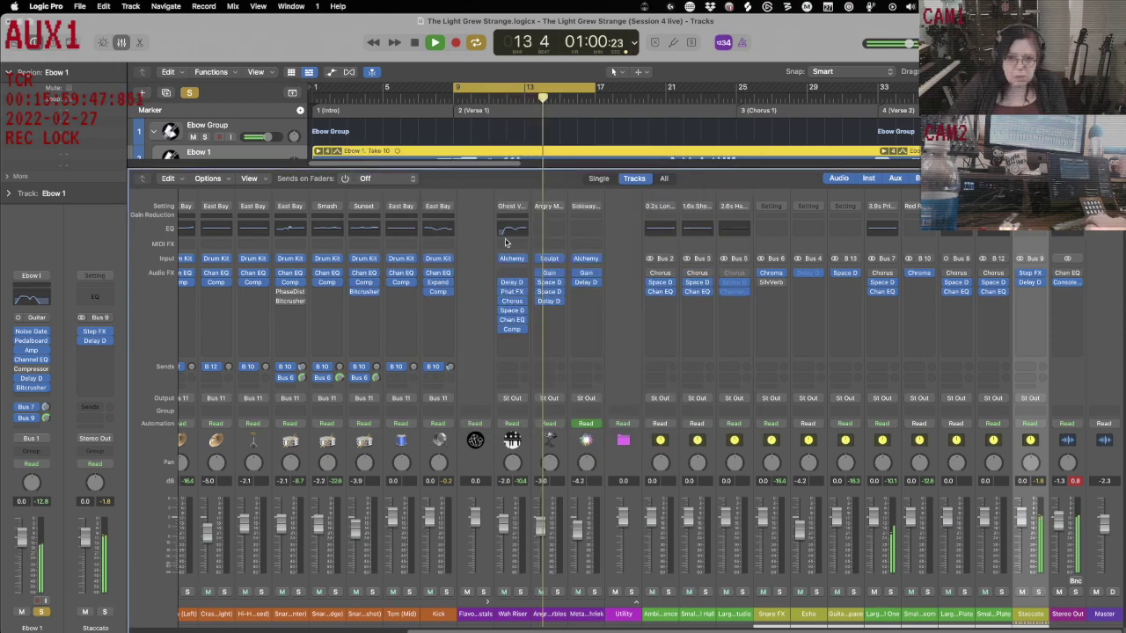
# - Hide the mixer and listen to Verse 1 with all the tracks unsoloed
pyautogui.press('x')
pyautogui.press('space')
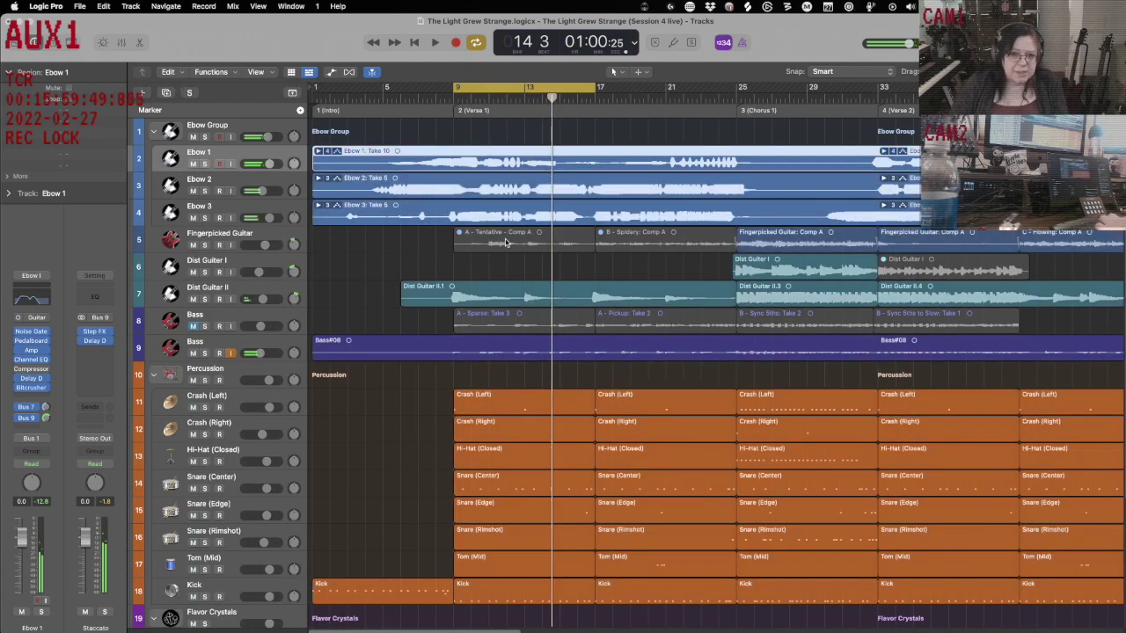
pyautogui.press('space')
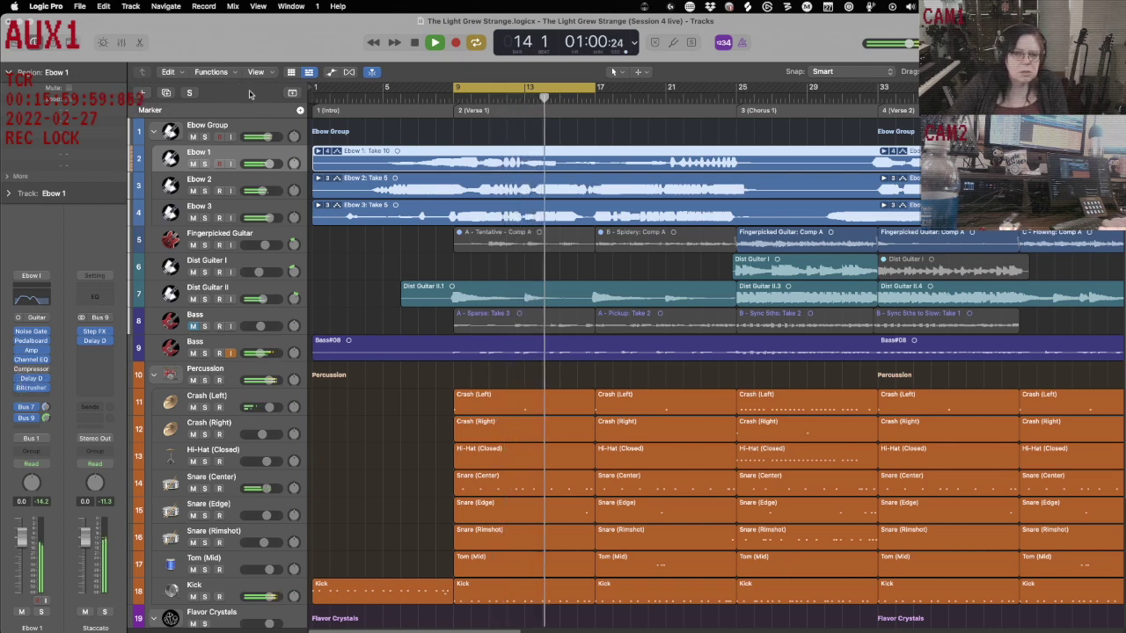
# - Turn off cycle mode and play the full mix from around bar 21 up to the start of Chorus 1
pyautogui.press('c')
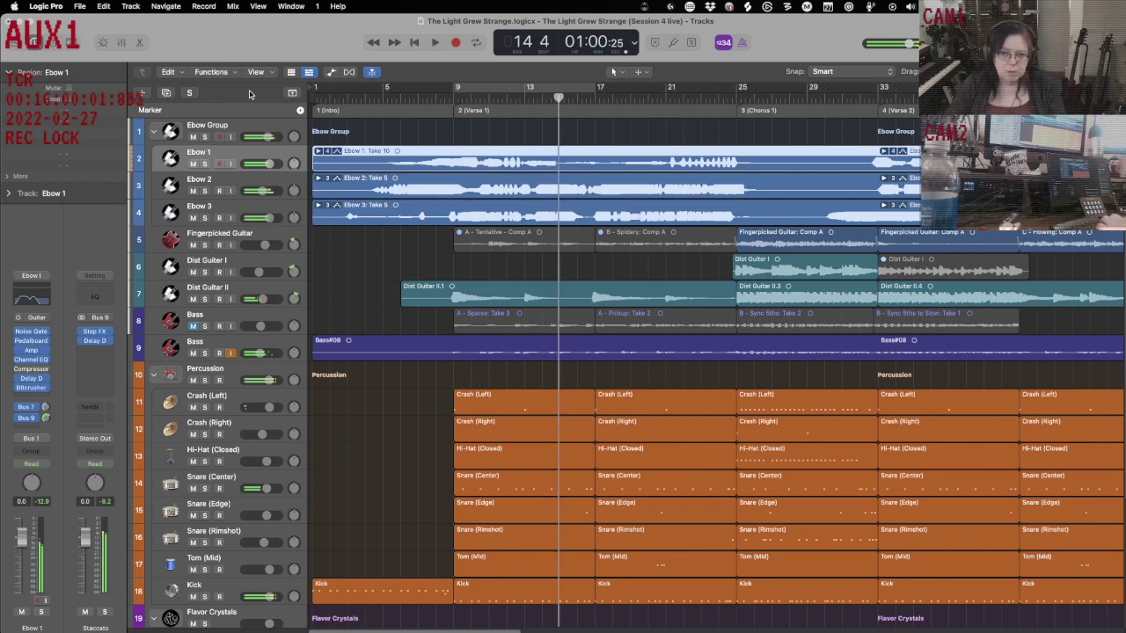
pyautogui.press('.')
pyautogui.press('.')
pyautogui.press('.')
pyautogui.press('.')
pyautogui.press('.')
pyautogui.press('.')
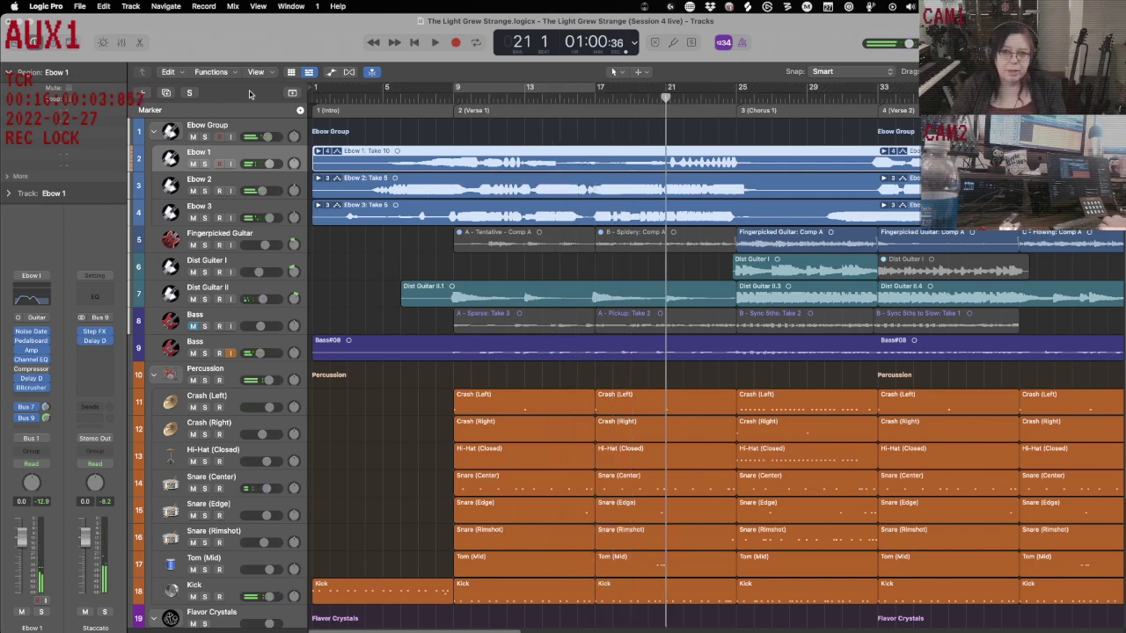
pyautogui.press(',')
pyautogui.press('.')
pyautogui.press(',')
pyautogui.press('space')
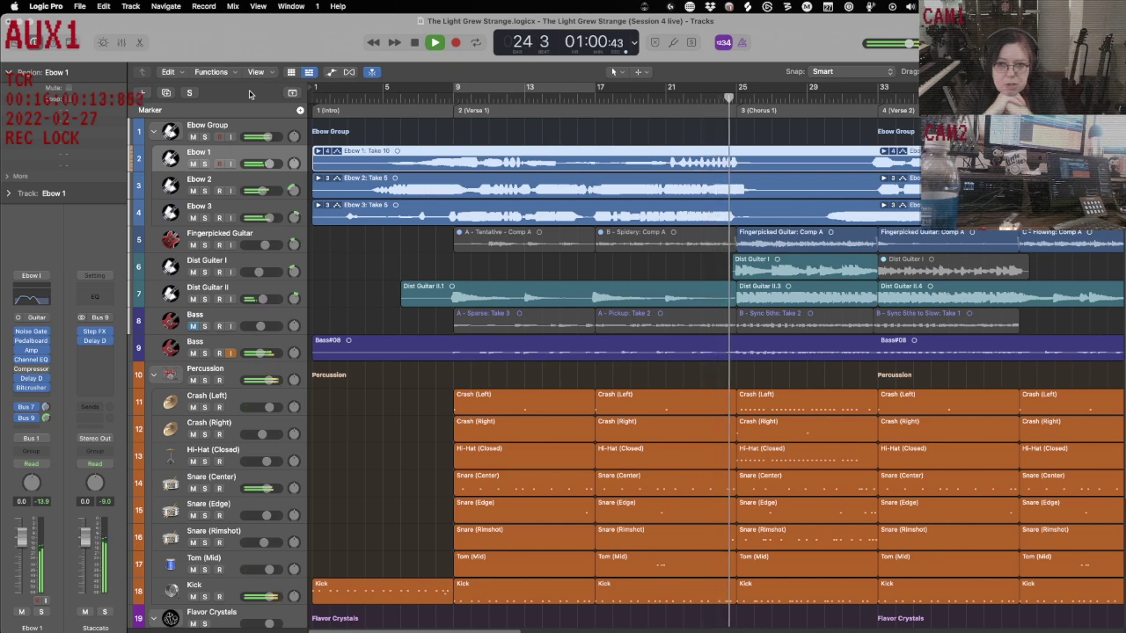
pyautogui.press('space')
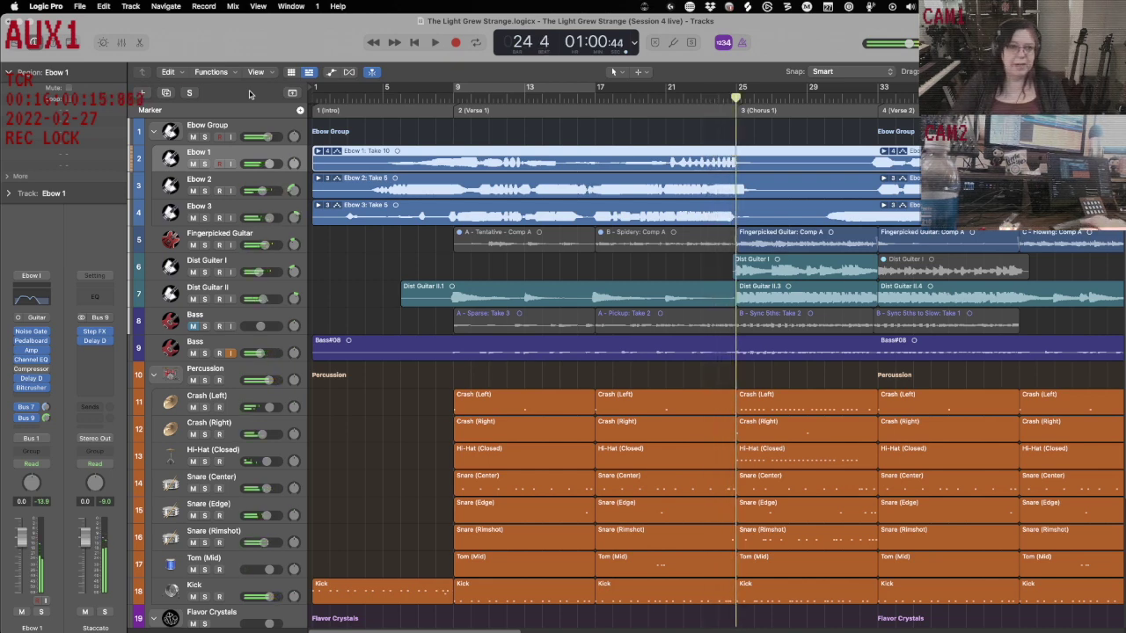
# - Solo Ebow 1, listen from bar 21 into the start of Chorus 1, and unsolo it
pyautogui.press('s')
pyautogui.press(',')
pyautogui.press(',')
pyautogui.press(',')
pyautogui.press(',')
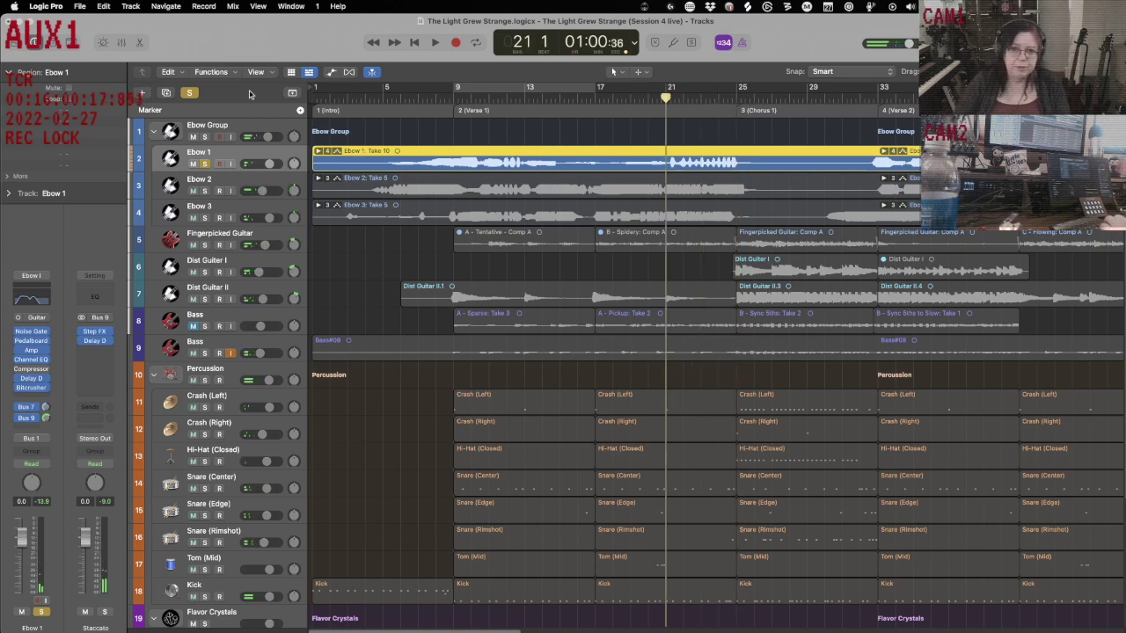
pyautogui.press('space')
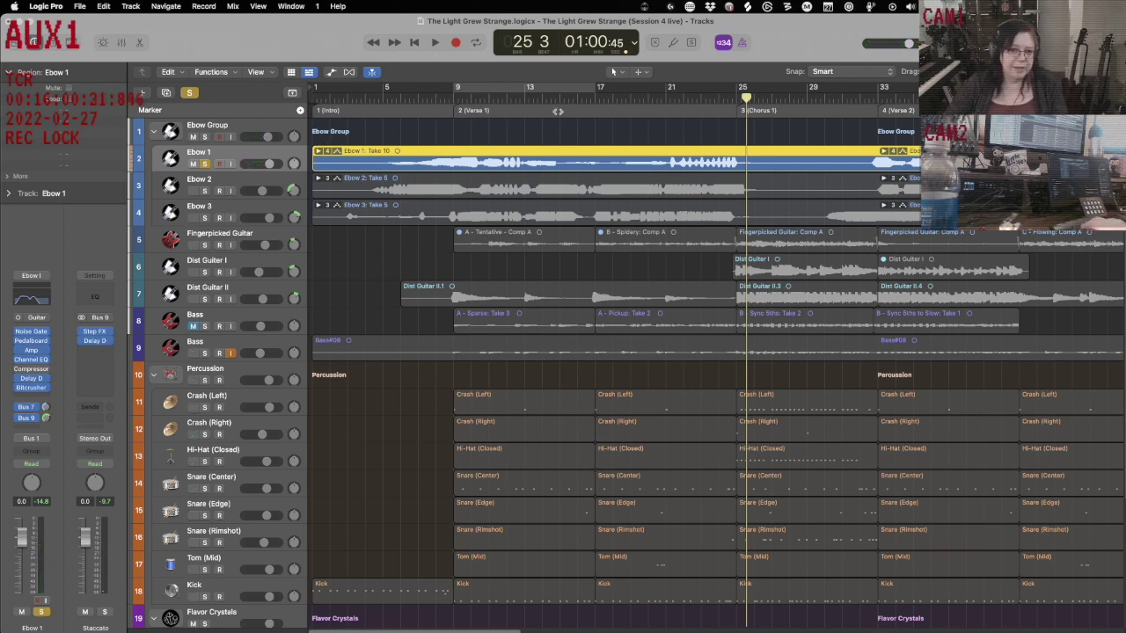
pyautogui.hotkey('ctrl', 's')
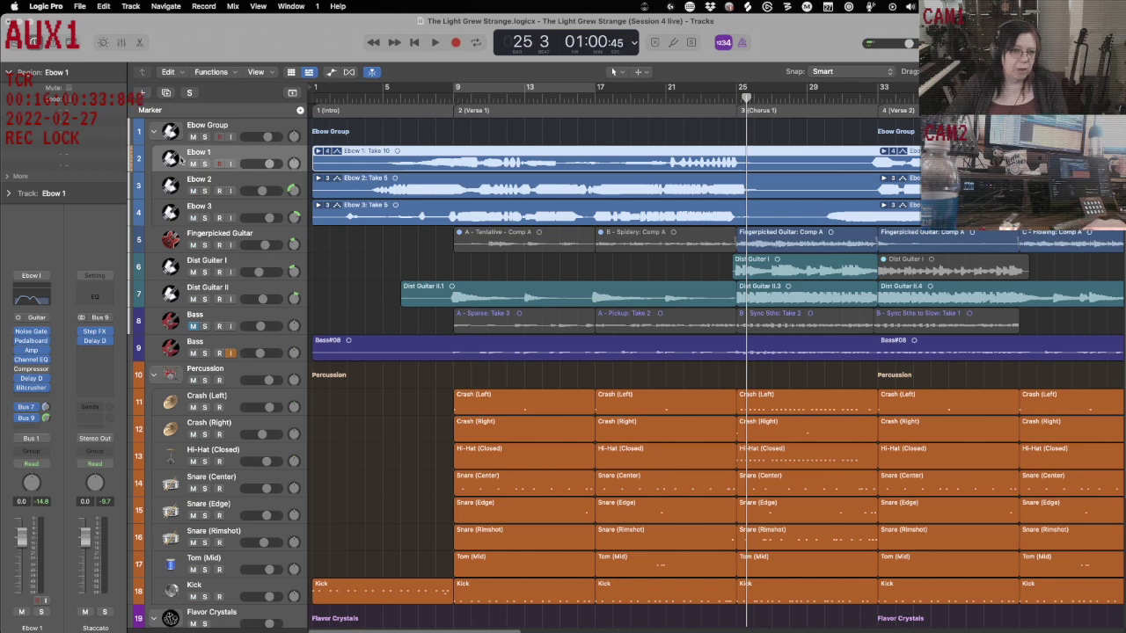
# - Show track automation and set Ebow 1's automation sub-lane to the absolute level of Send 2 → Staccato
pyautogui.press('a')
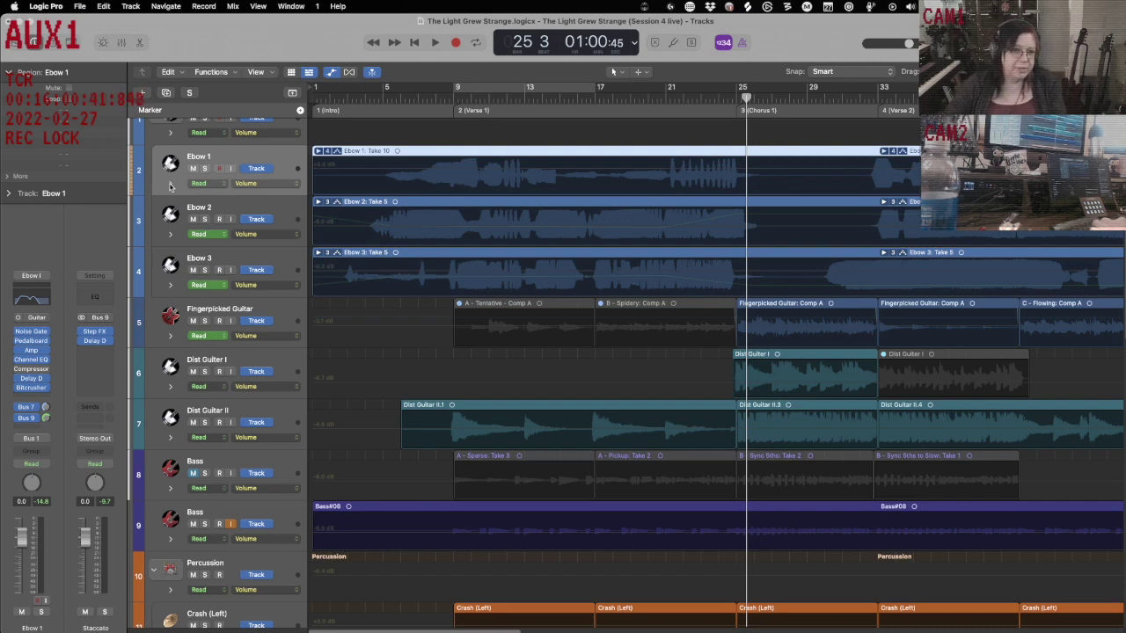
pyautogui.click(170, 185)
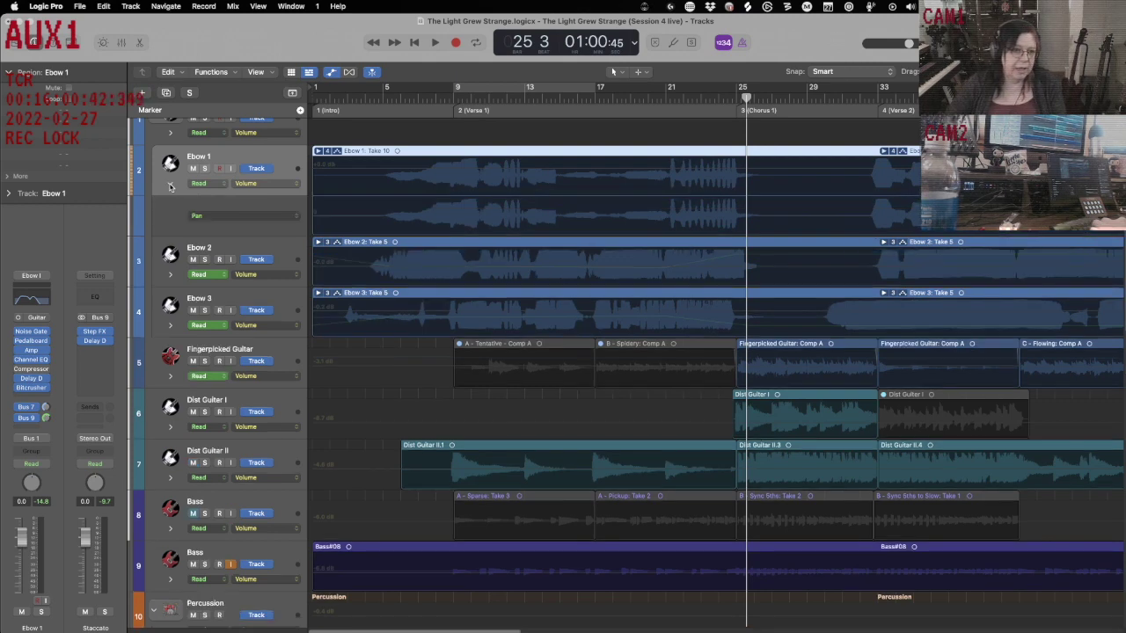
pyautogui.click(220, 218)
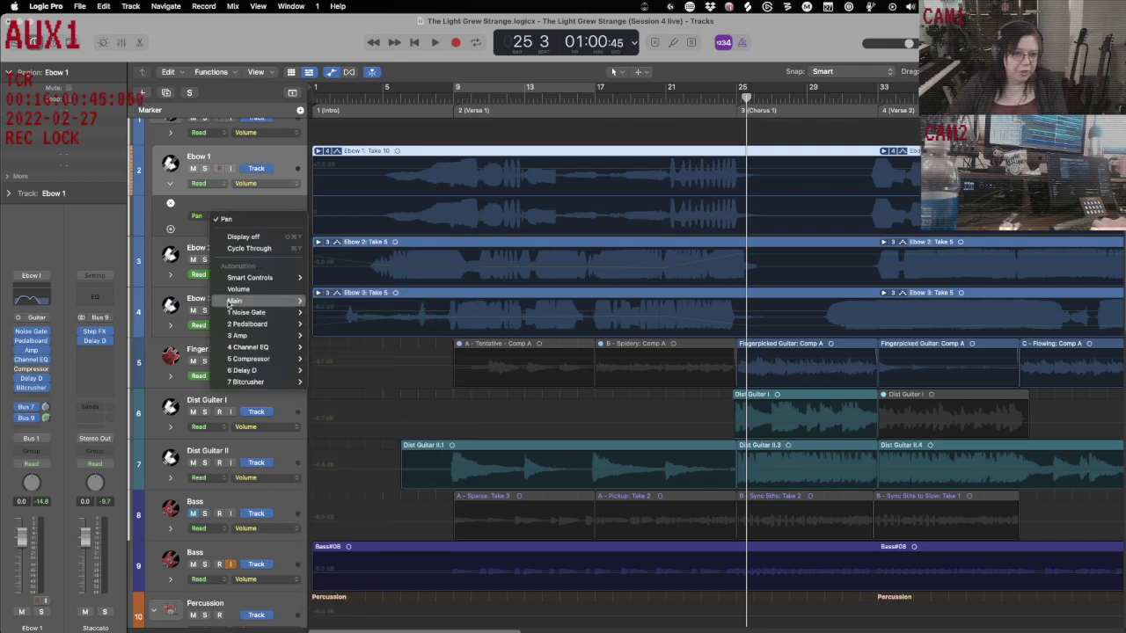
pyautogui.moveTo(226, 282)
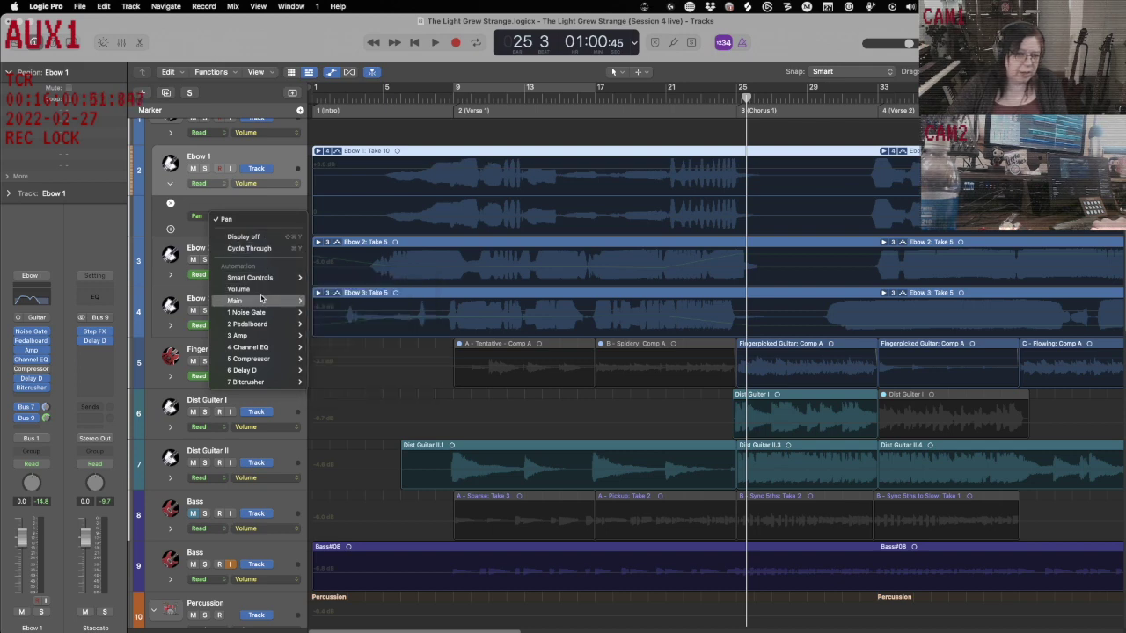
pyautogui.moveTo(255, 301)
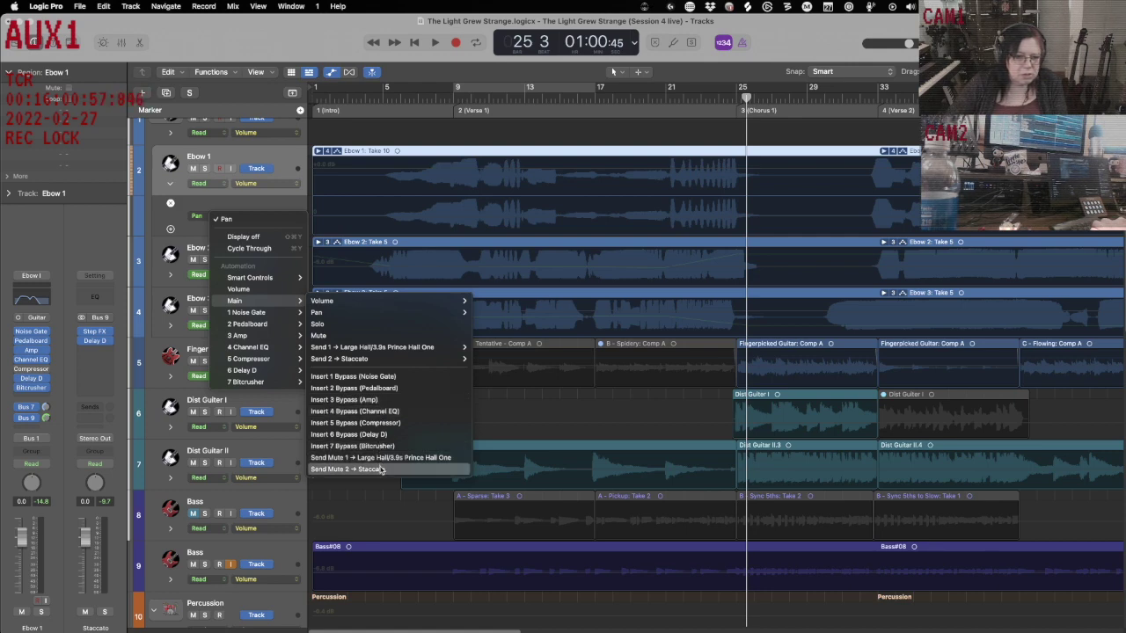
pyautogui.moveTo(462, 364)
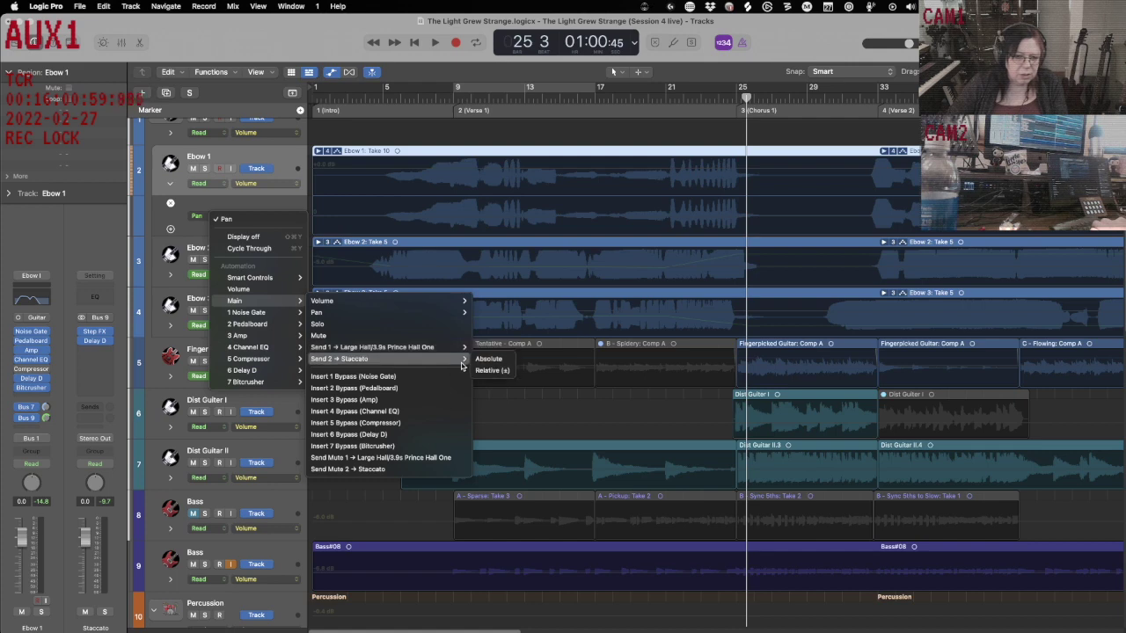
pyautogui.click(498, 356)
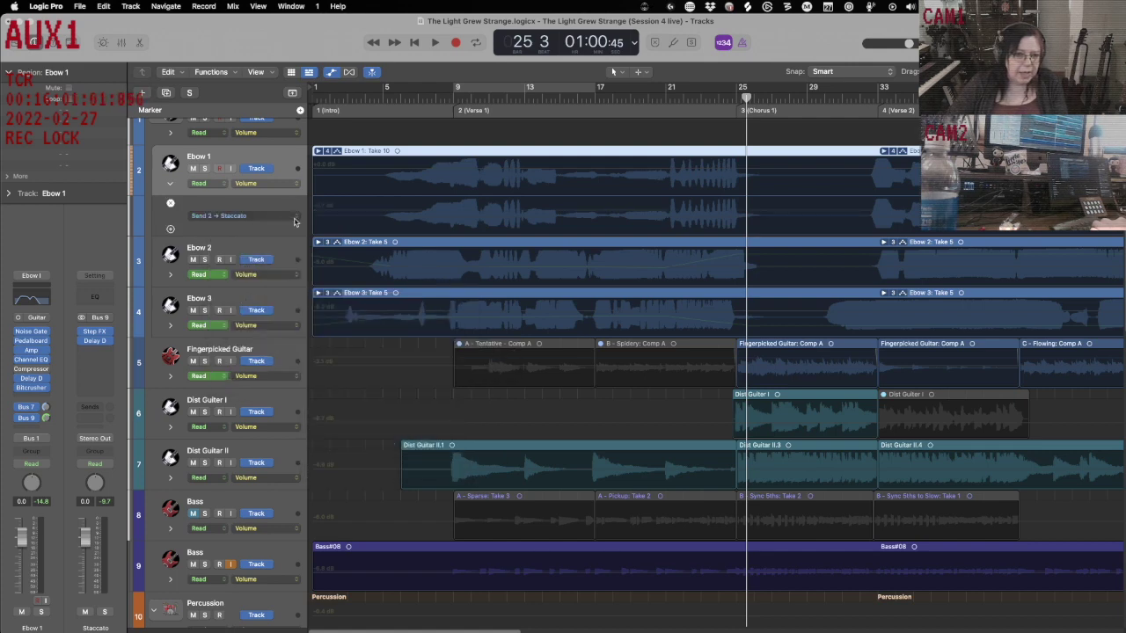
# - Automate Ebow 1's Staccato send to stay at -41.5 dB through Verse 1 and ramp up to -0.7 dB at bar 21
pyautogui.click(665, 212)
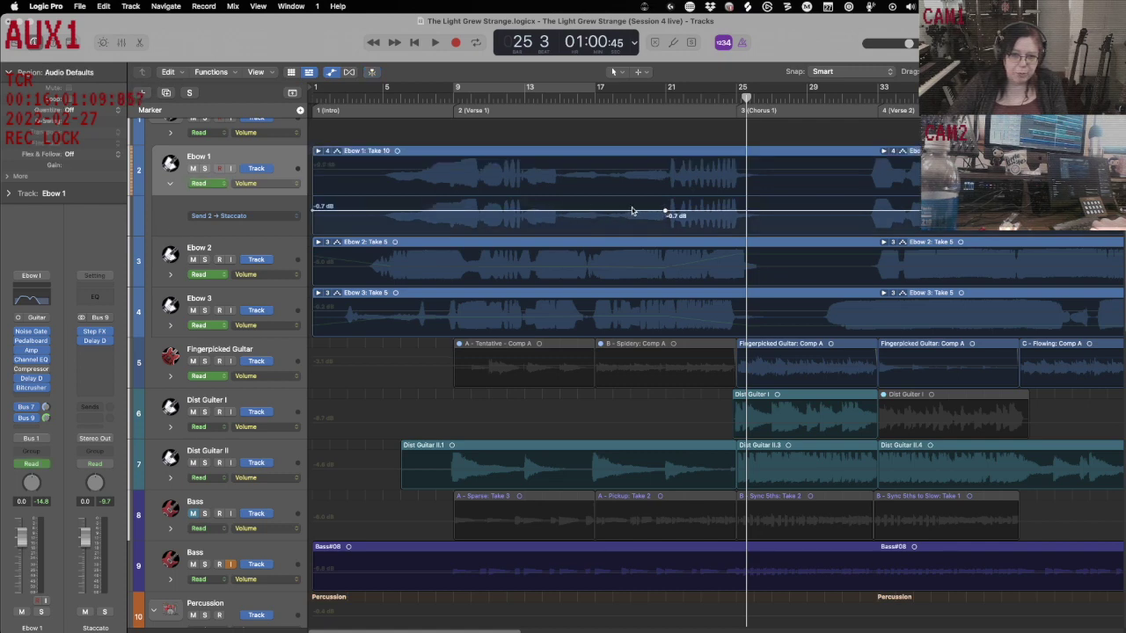
pyautogui.moveTo(633, 214); pyautogui.dragTo(633, 235)
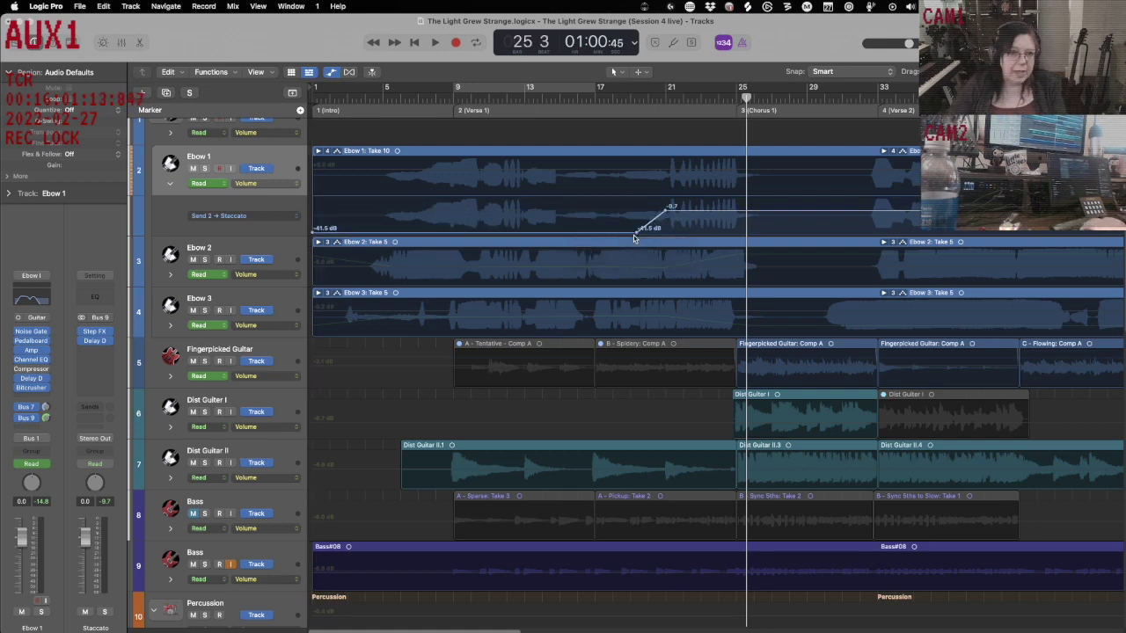
# - Solo Ebow 1 and listen to the automated Staccato send from bar 21 to the end of Verse 1
pyautogui.press('s')
pyautogui.press(',')
pyautogui.press(',')
pyautogui.press(',')
pyautogui.press(',')
pyautogui.press(',')
pyautogui.press(',')
pyautogui.press(',')
pyautogui.press(',')
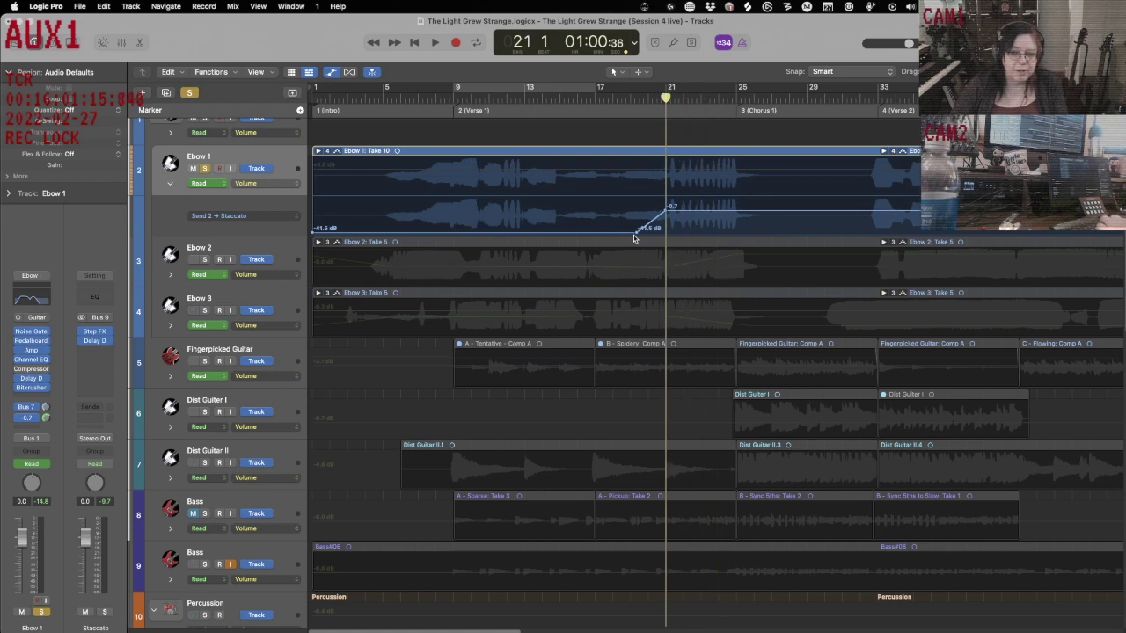
pyautogui.press('space')
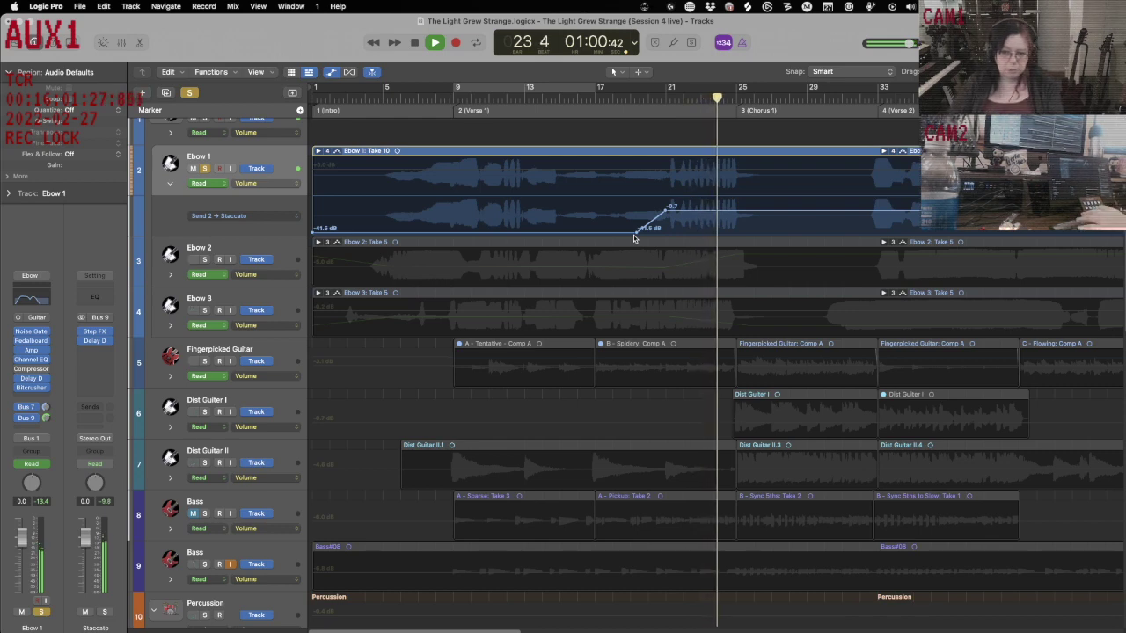
pyautogui.press('space')
# - Play the soloed Ebow 1 from bar 13 through the send ramp to around bar 23
pyautogui.press(',')
pyautogui.press(',')
pyautogui.press(',')
pyautogui.press(',')
pyautogui.press(',')
pyautogui.press(',')
pyautogui.press(',')
pyautogui.press(',')
pyautogui.press(',')
pyautogui.press(',')
pyautogui.press(',')
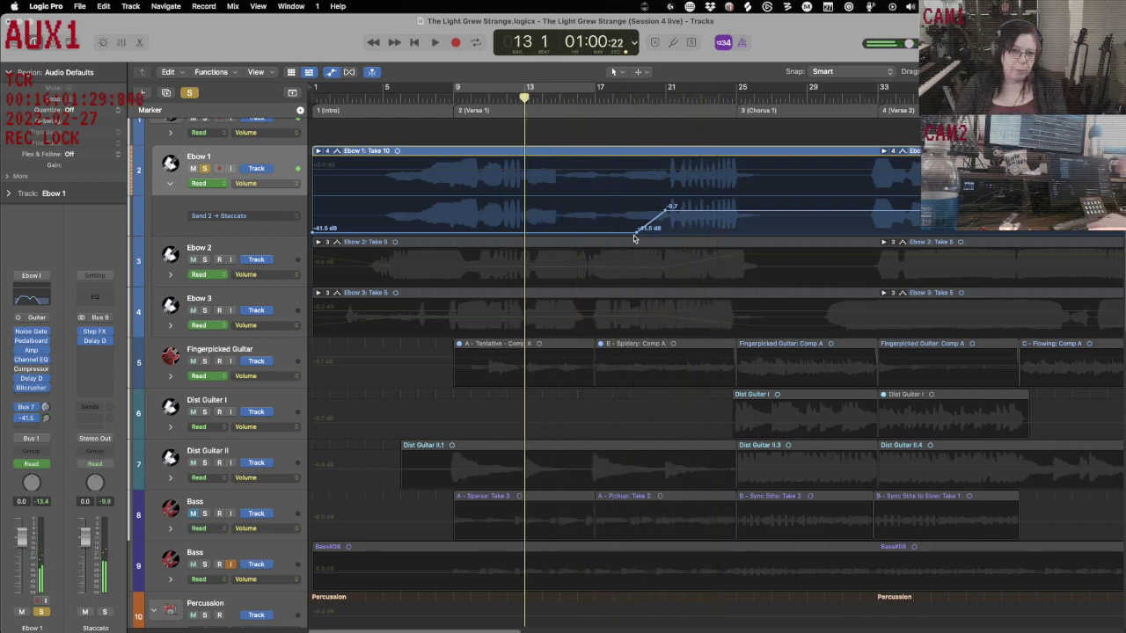
pyautogui.press('space')
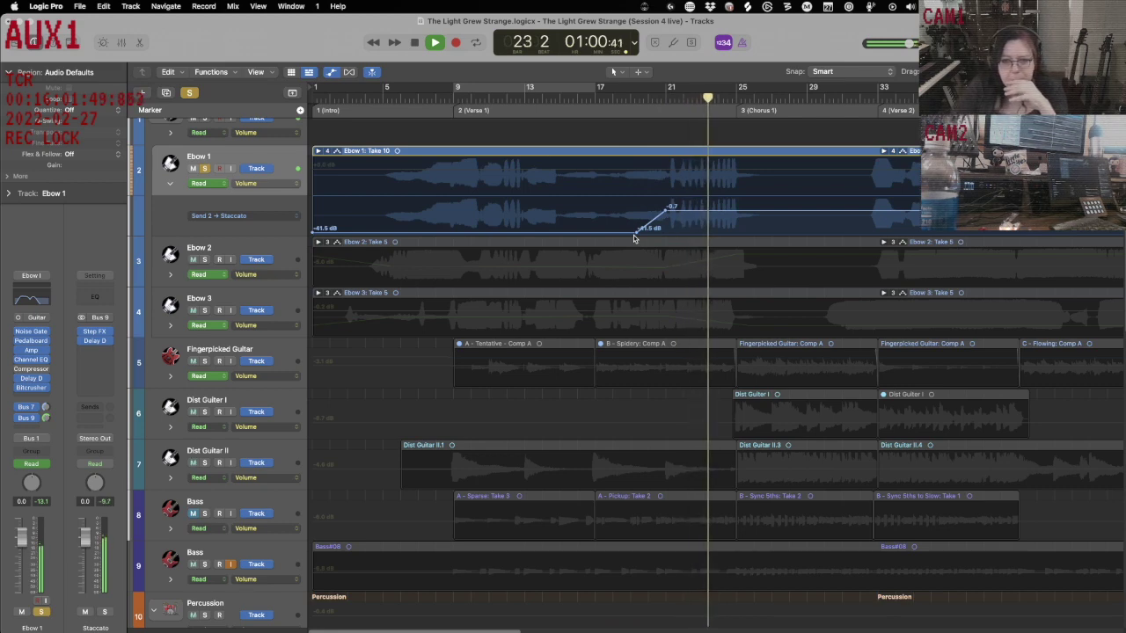
pyautogui.press('space')
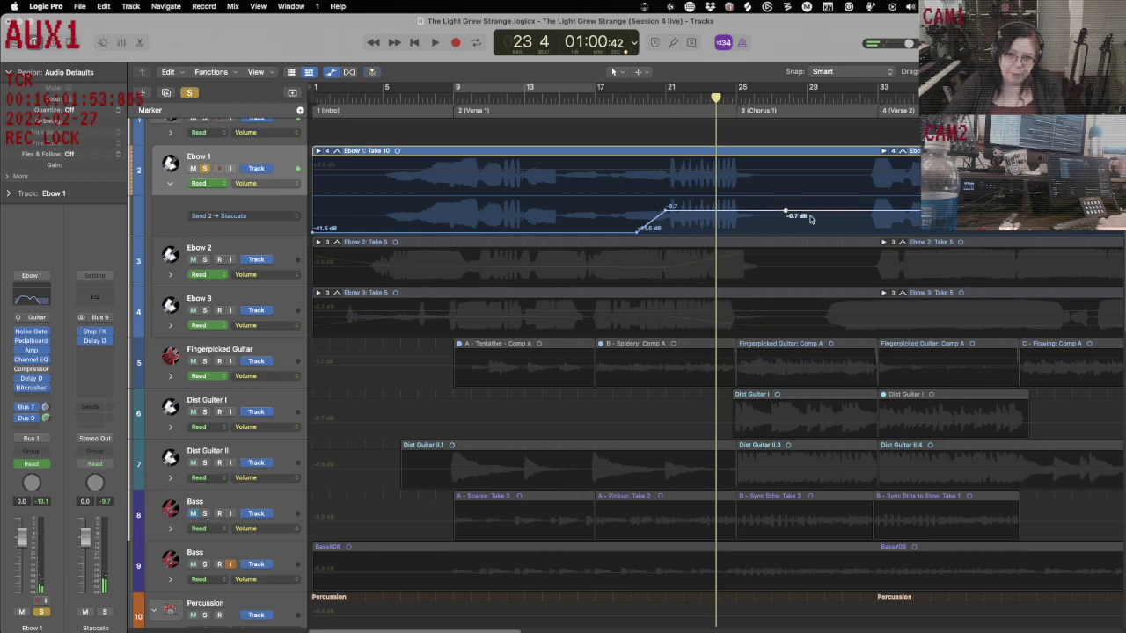
# - Fade Ebow 1's Staccato send from -0.7 dB to -∞ around bars 28 to 29, unsolo the track and hide automation
pyautogui.moveTo(817, 212); pyautogui.dragTo(815, 252)
pyautogui.press('super+a')
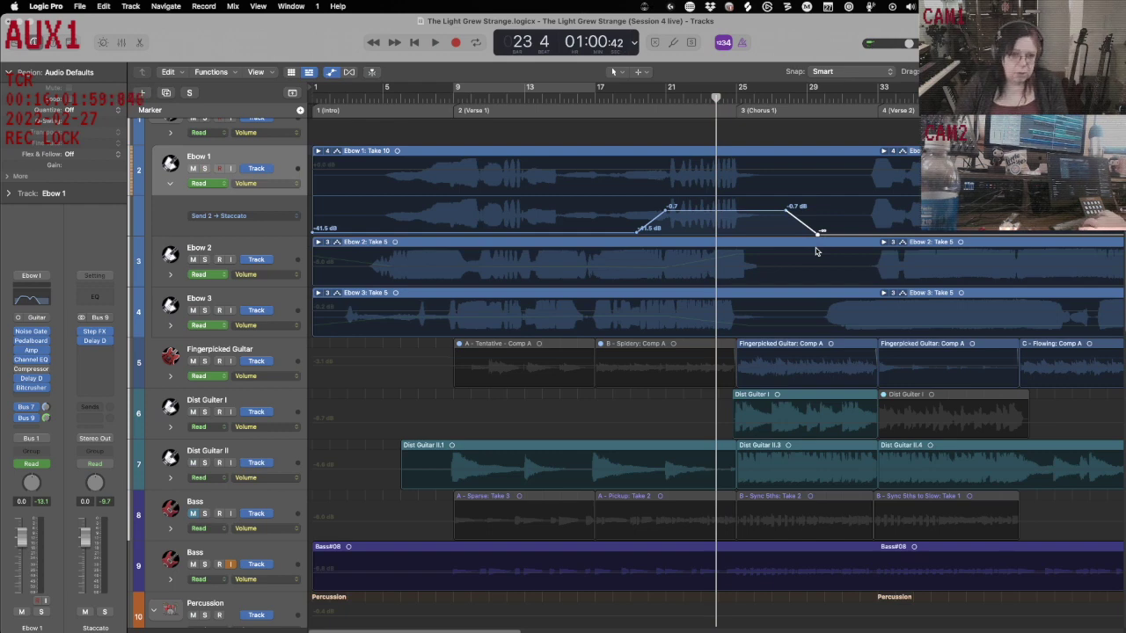
pyautogui.press('a')
# - Play the full mix from the start into Chorus 1 and collapse the Percussion track stack
pyautogui.press('Return')
pyautogui.press('space')
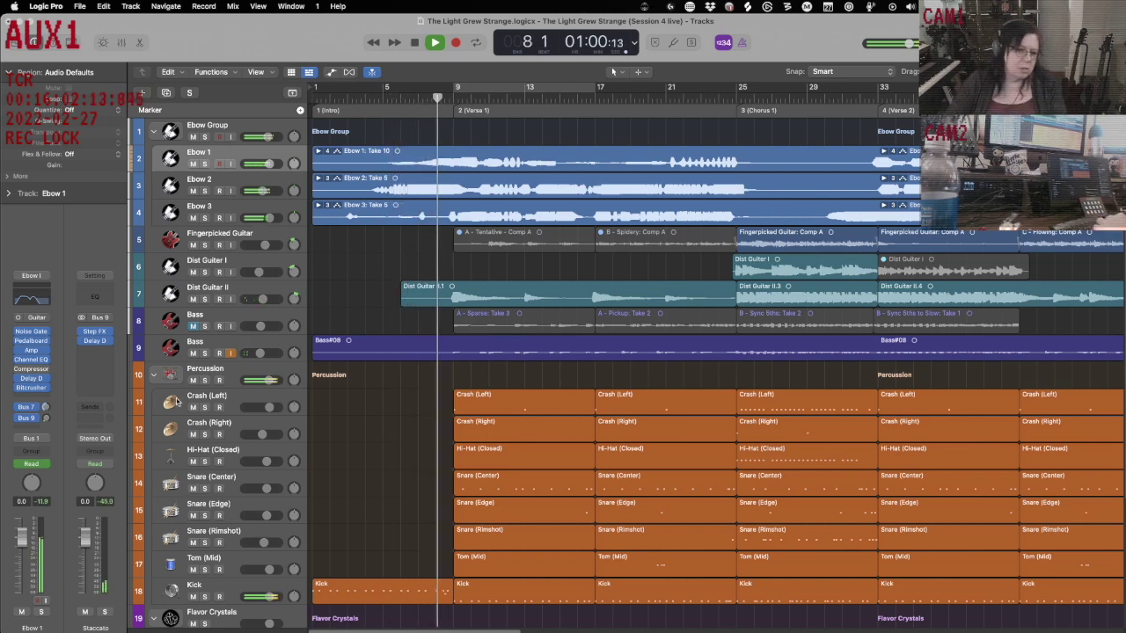
pyautogui.click(153, 374)
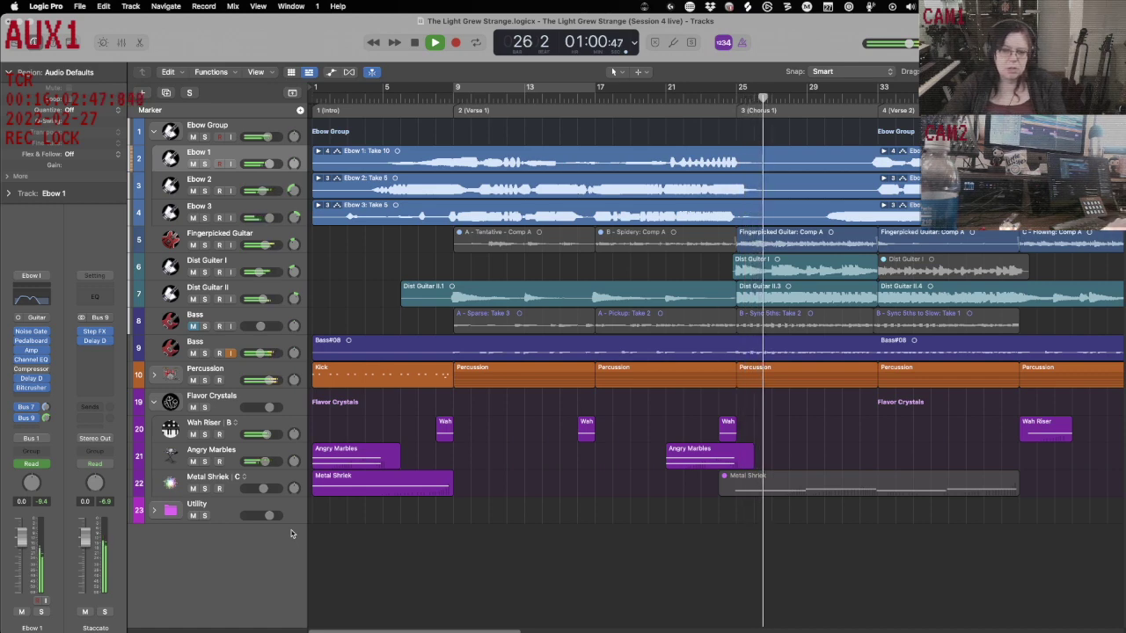
pyautogui.press('space')
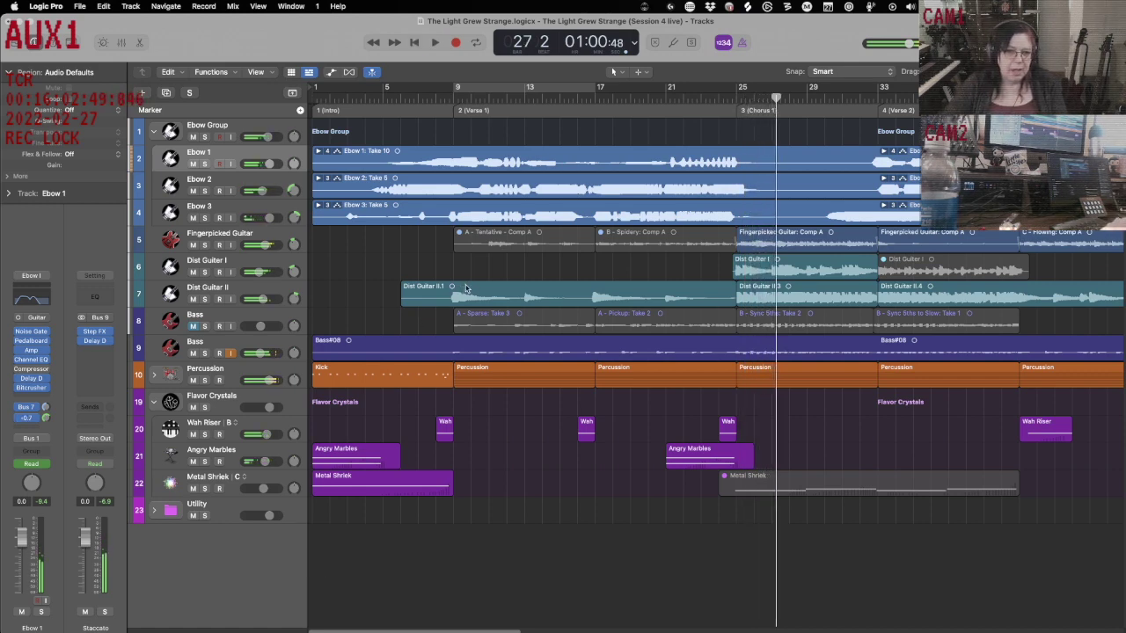
# - Mute the Fingerpicked Guitar region in Chorus 1
pyautogui.click(807, 236)
pyautogui.hotkey('ctrl', 'm')
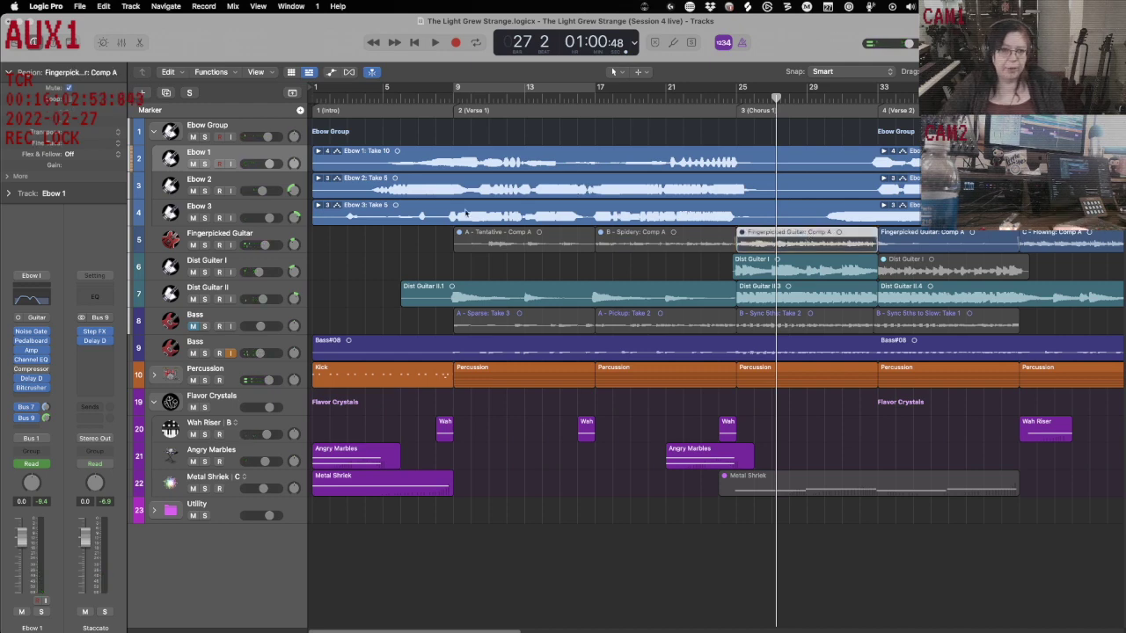
# - Review the aux and output channel strips in the mixer, including Staccato, and hide the mixer
pyautogui.press('x')
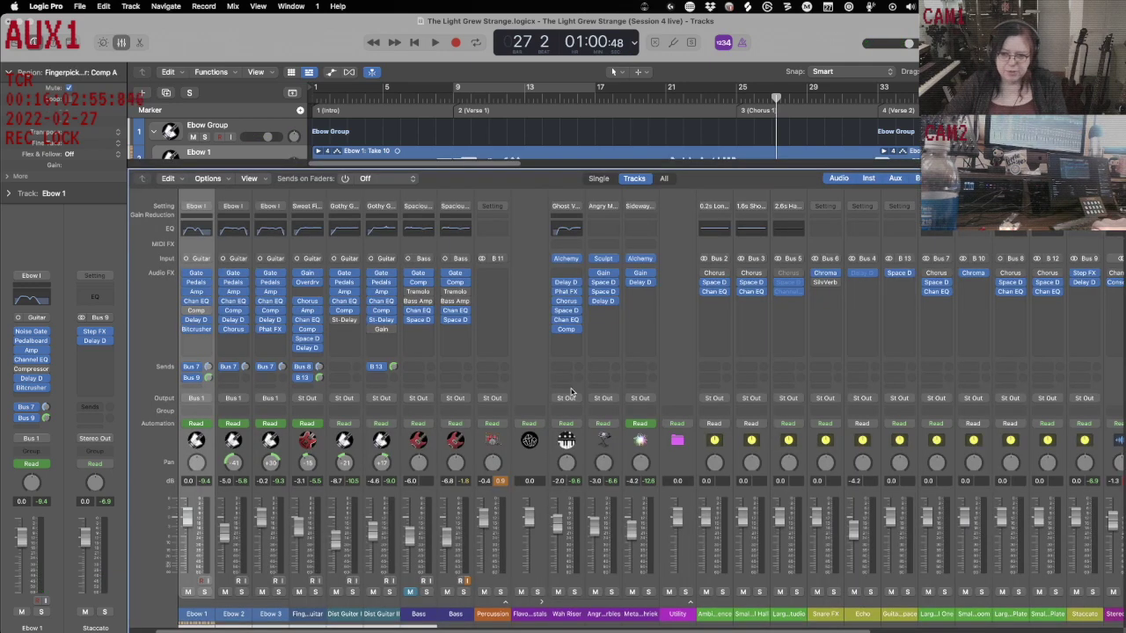
pyautogui.hscroll(5, 1005, 413)
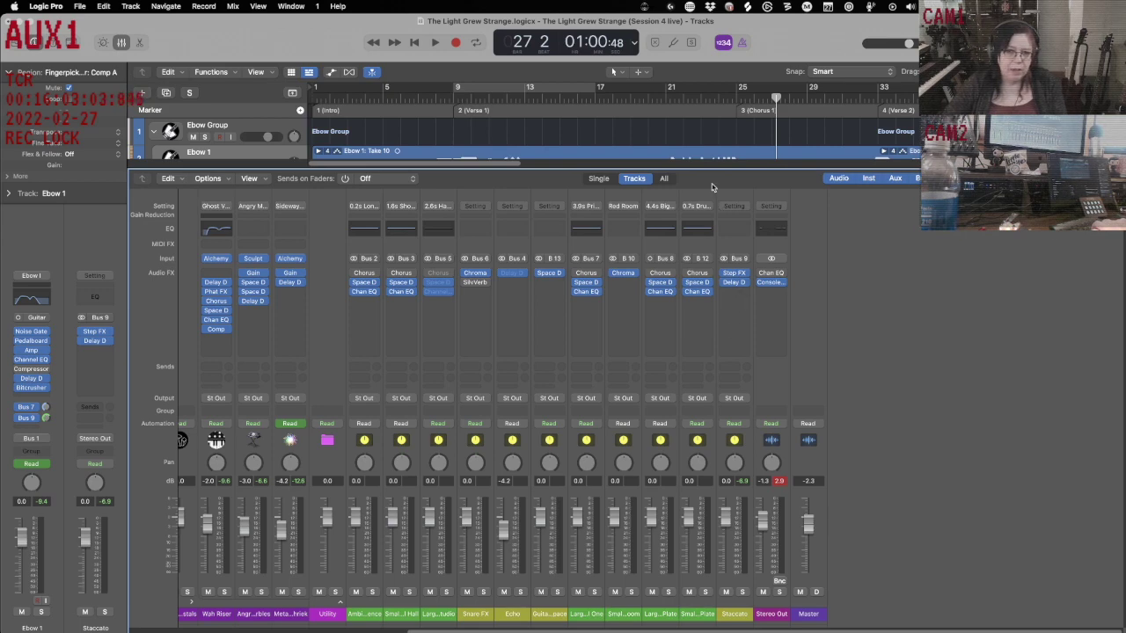
pyautogui.press('x')
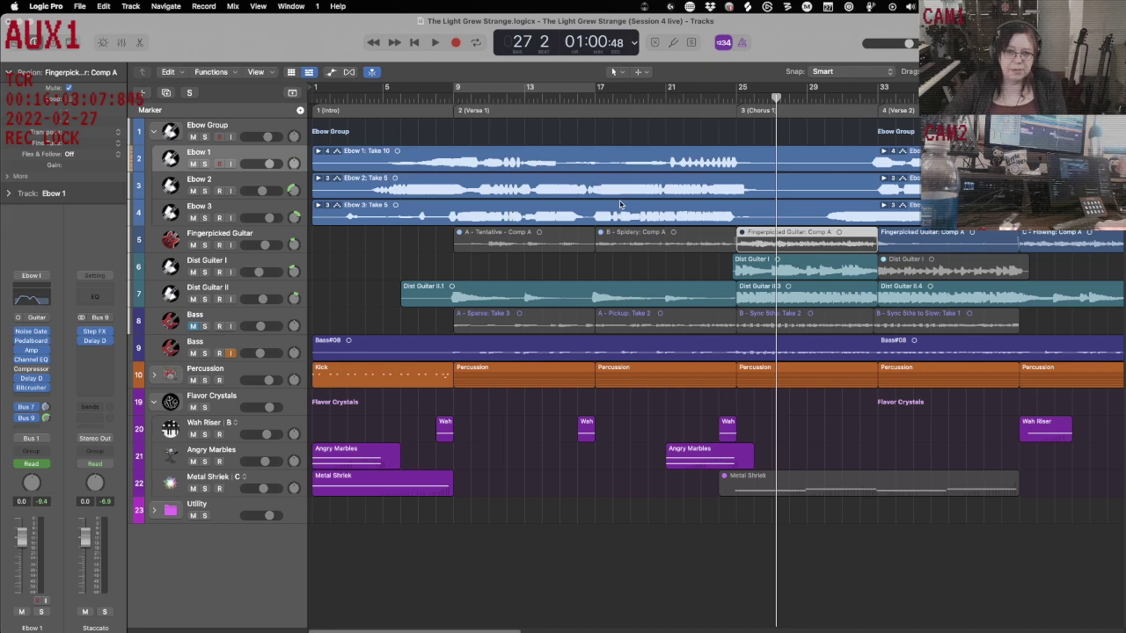
# - Solo Ebow 3 and add a send to Bus 9 → Staccato on its channel strip
pyautogui.click(234, 208)
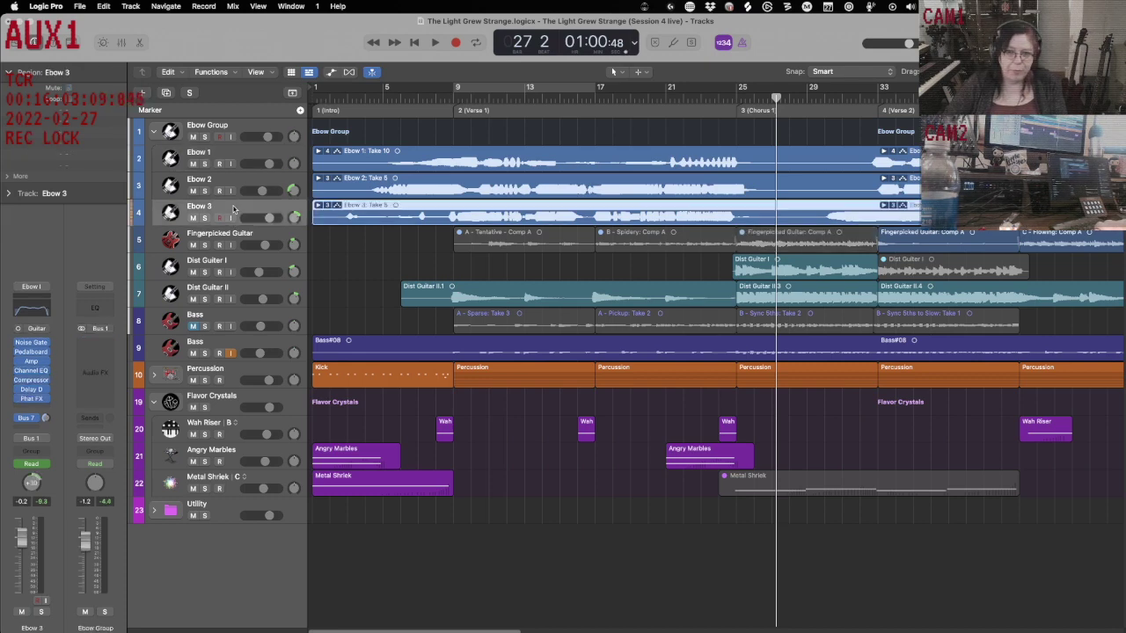
pyautogui.press('s')
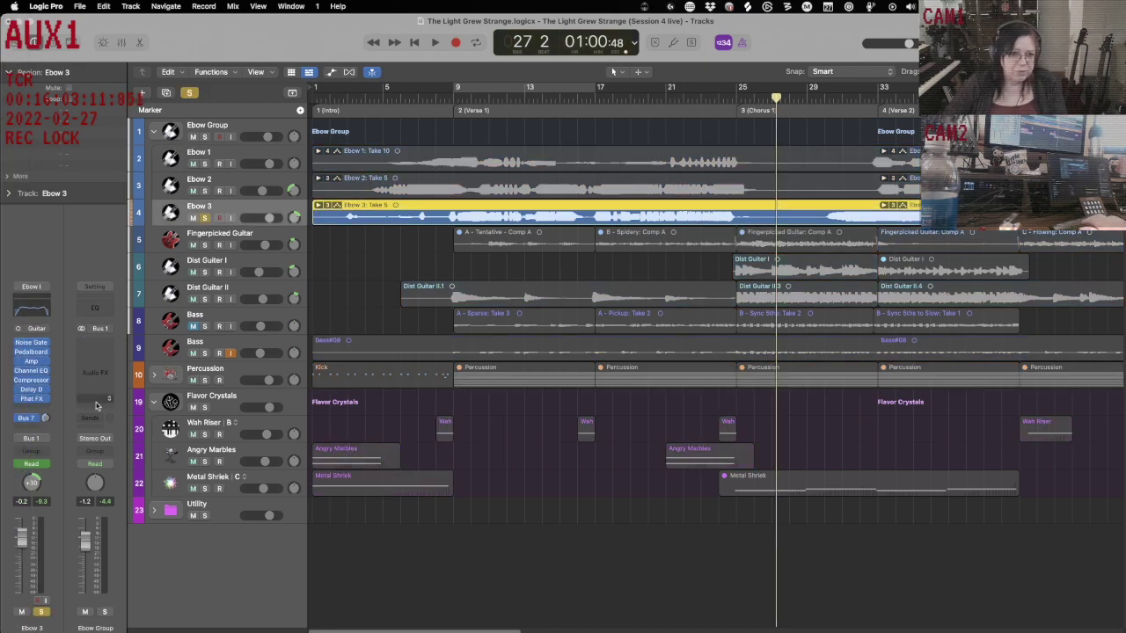
pyautogui.click(37, 427)
pyautogui.moveTo(35, 443)
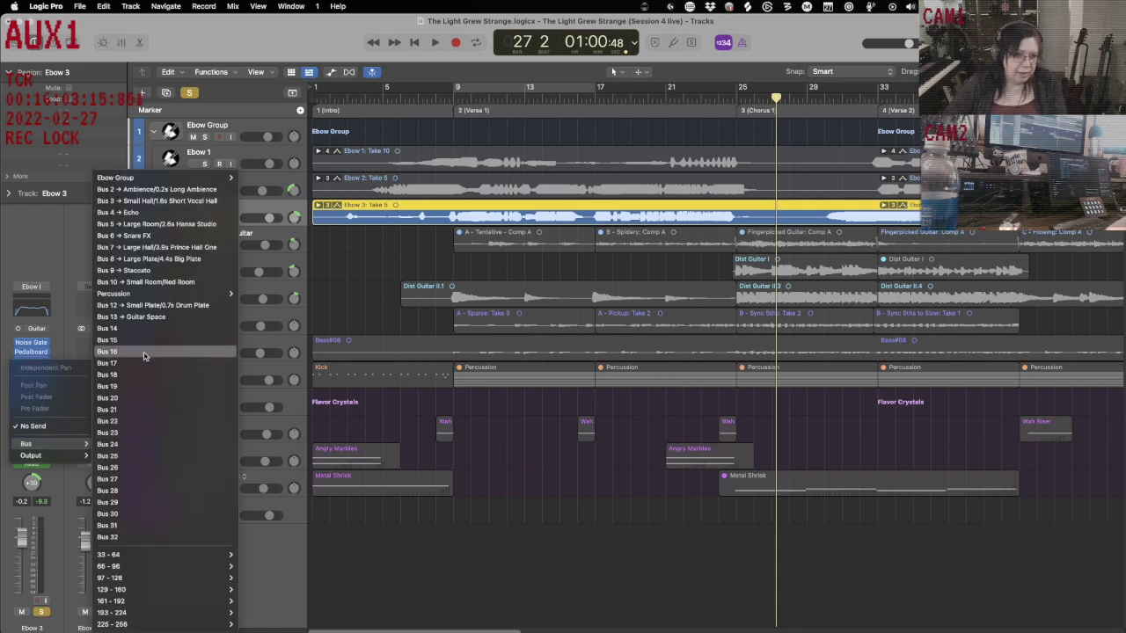
pyautogui.click(172, 248)
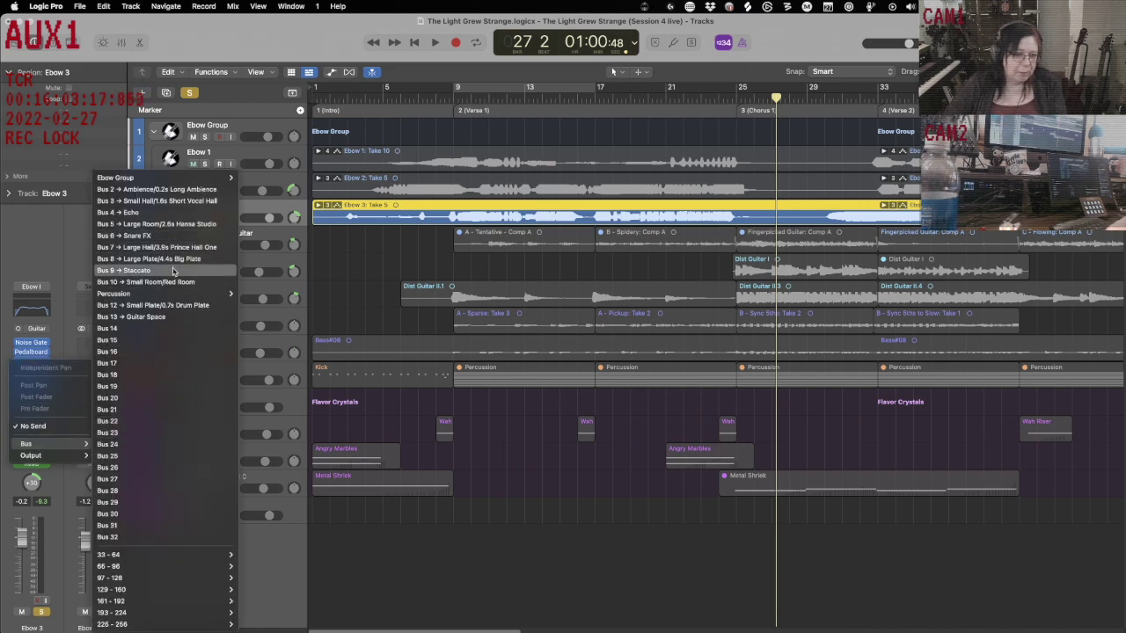
# - Show automation and add a second sub-lane below Pan on Ebow 3 for the absolute level of Send 2 → Staccato
pyautogui.press('a')
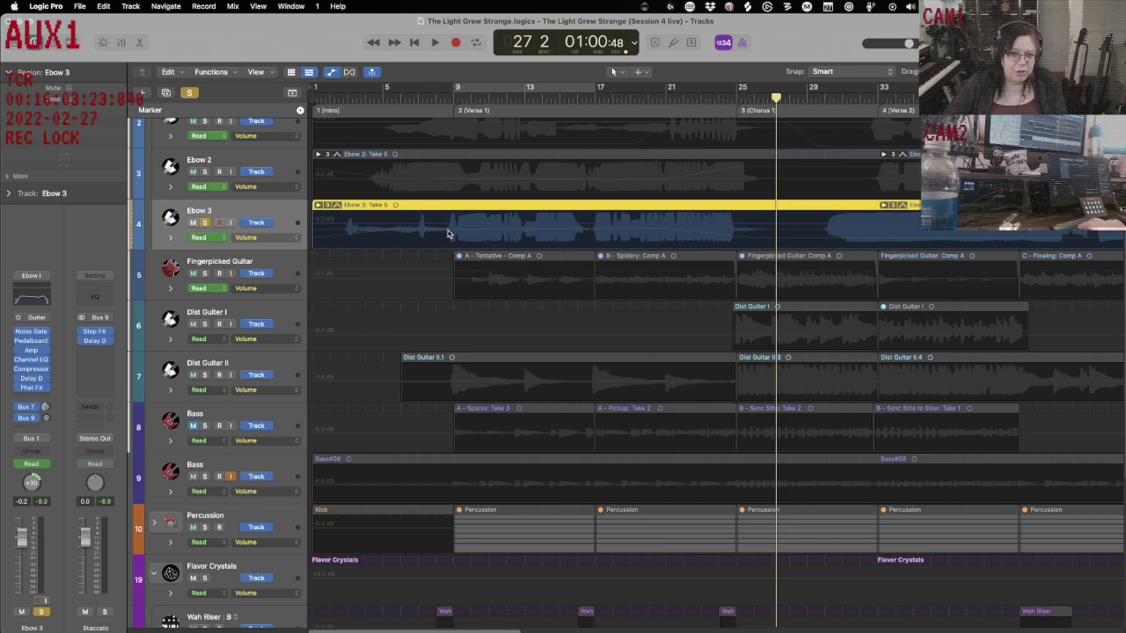
pyautogui.click(170, 238)
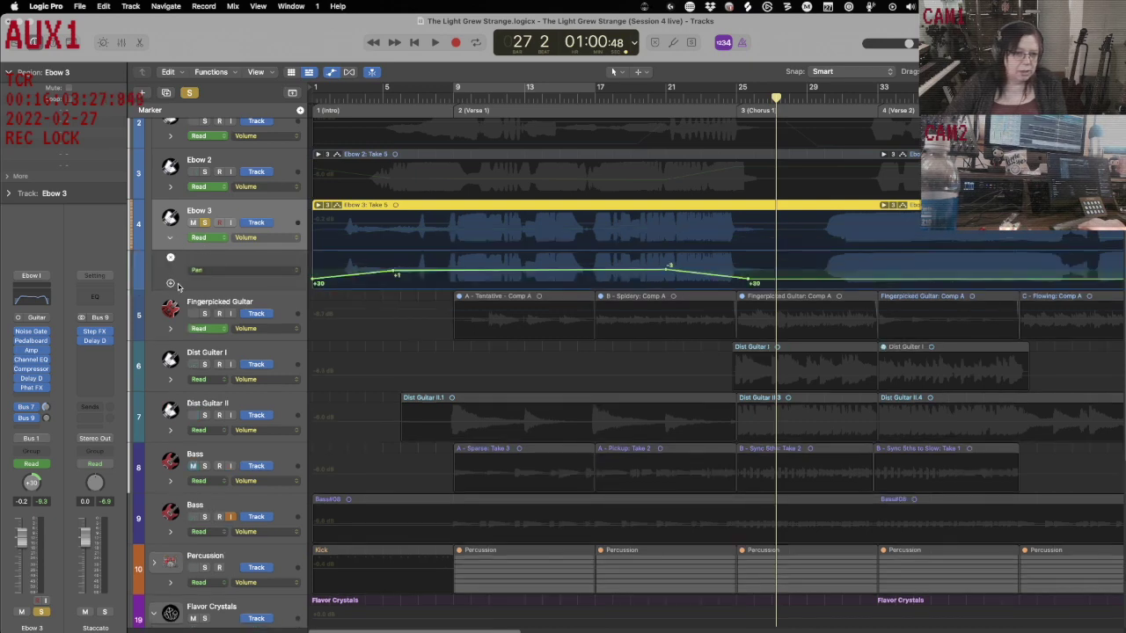
pyautogui.click(171, 283)
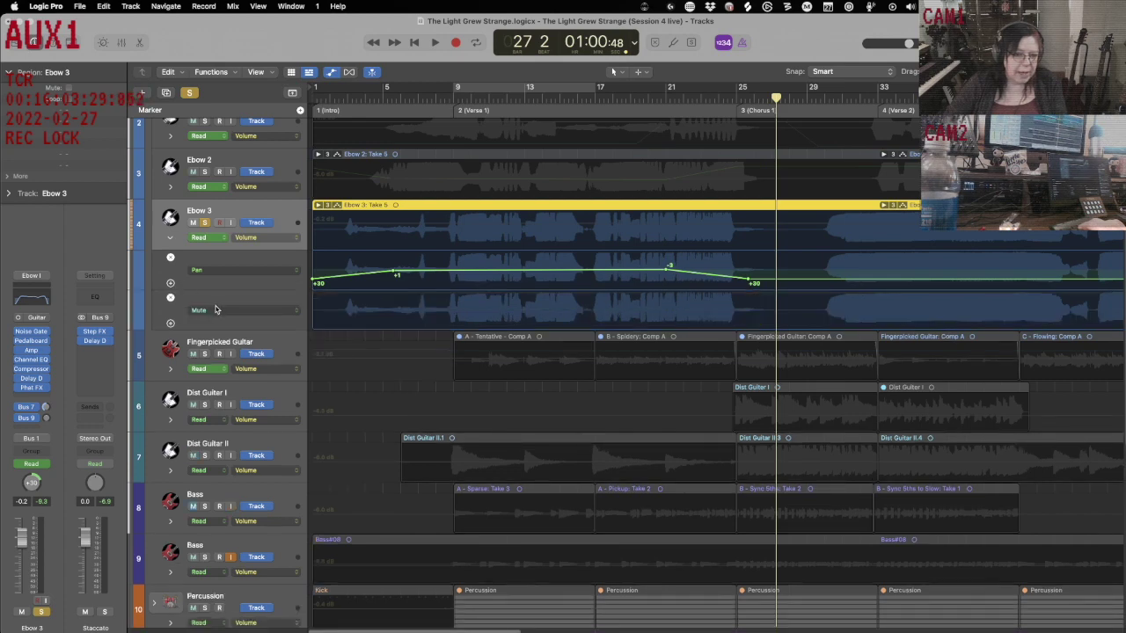
pyautogui.click(216, 310)
pyautogui.moveTo(236, 369)
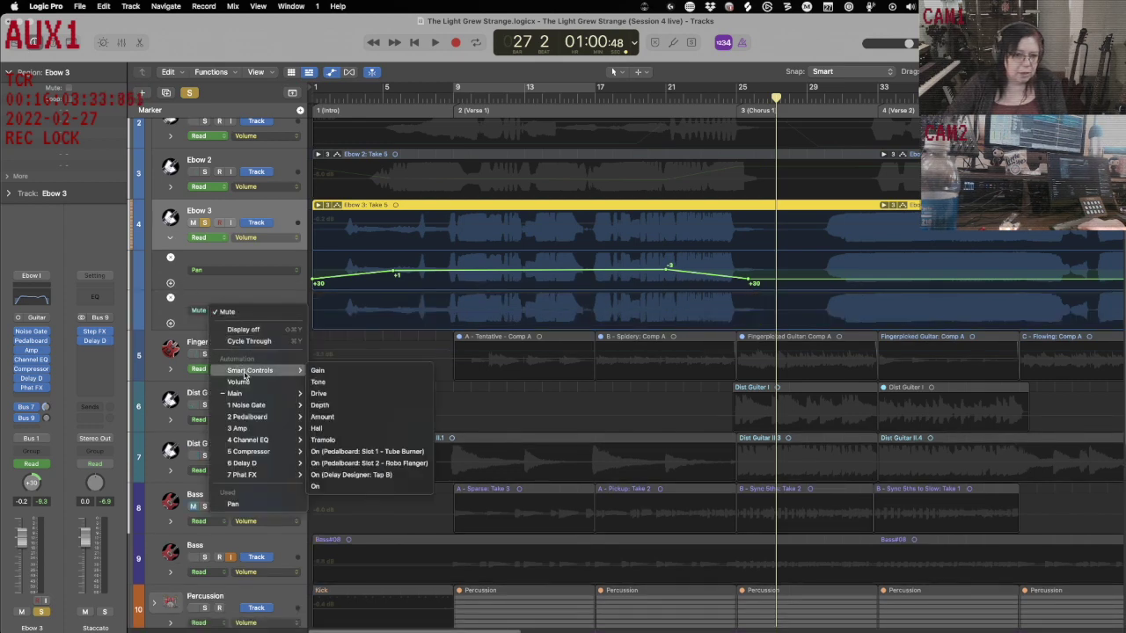
pyautogui.moveTo(236, 393)
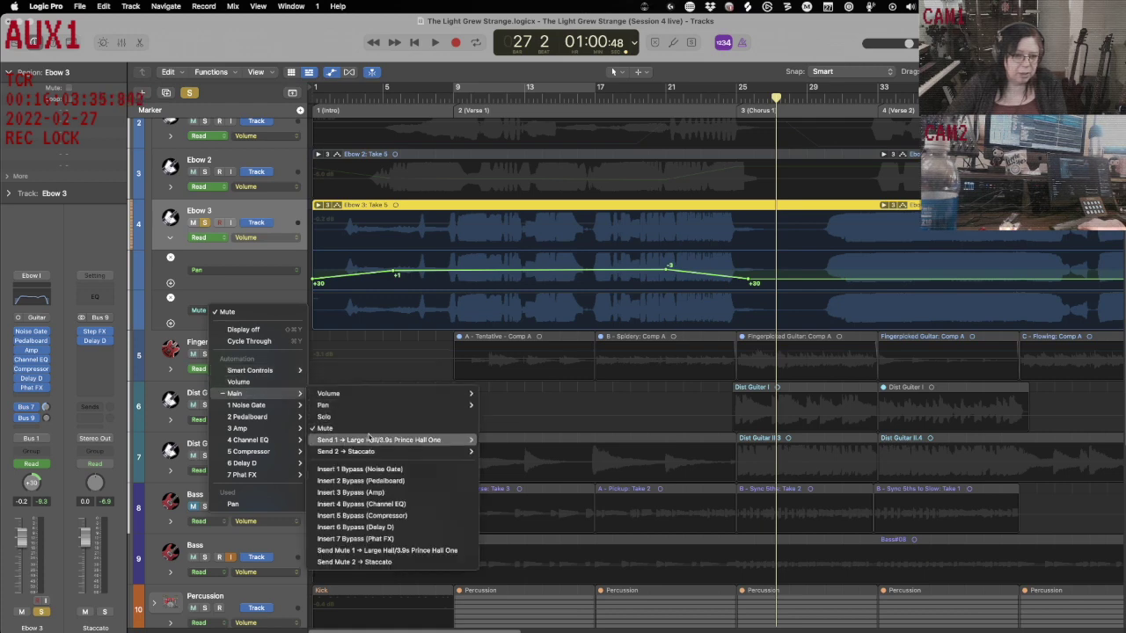
pyautogui.moveTo(370, 451)
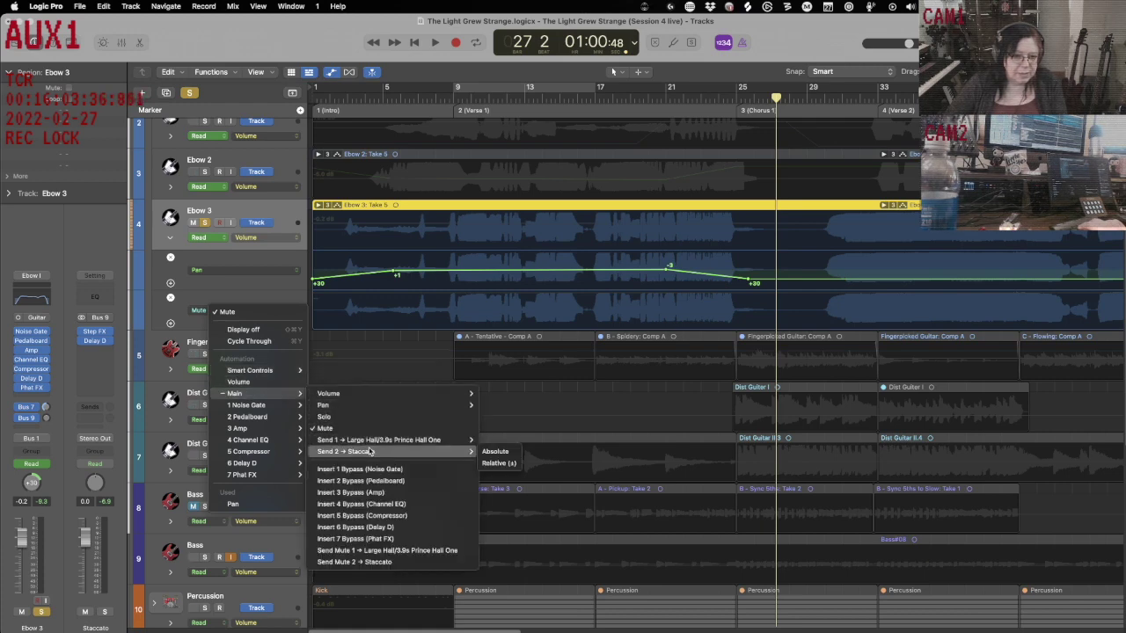
pyautogui.click(494, 451)
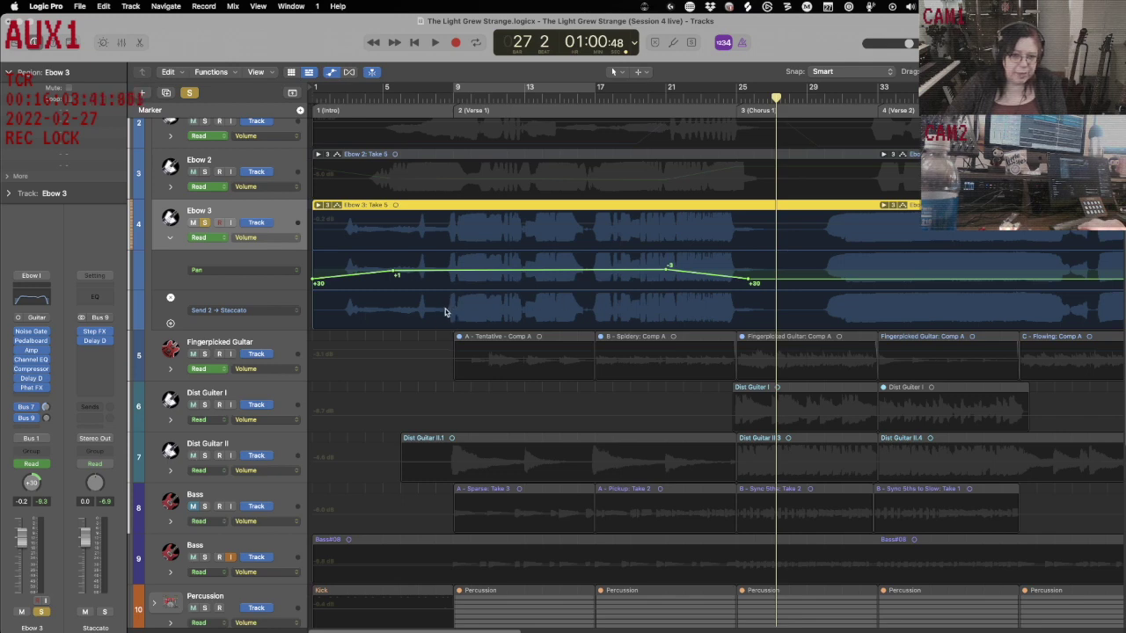
# - Automate Ebow 3's Staccato send at -1.0 dB through the Intro, dropping to about -38 dB at the start of Verse 1
pyautogui.click(435, 429)
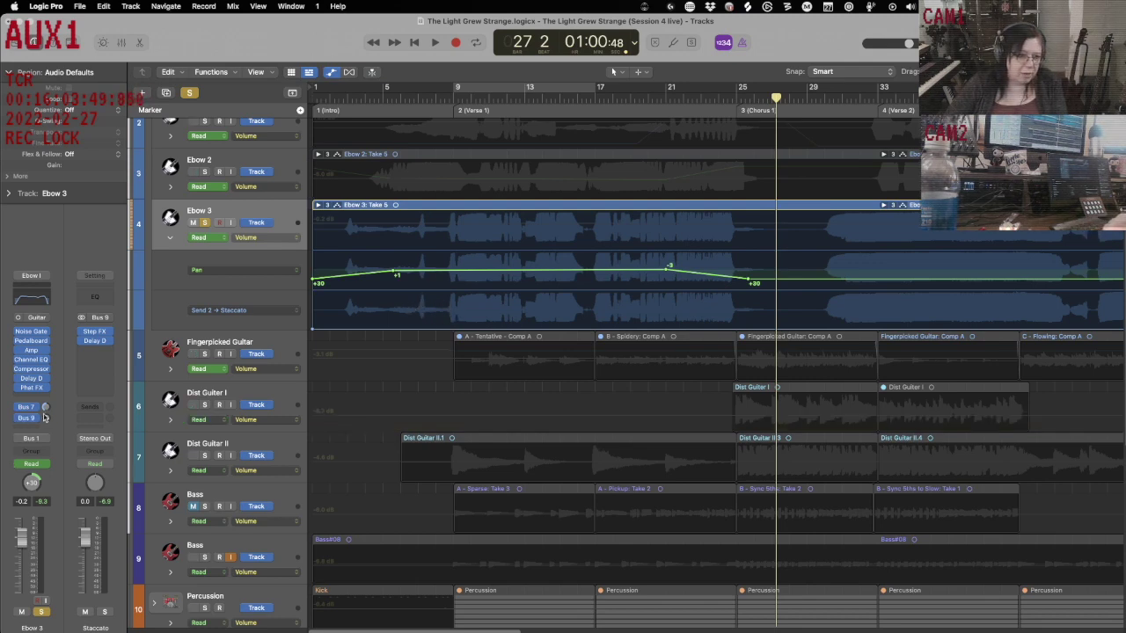
pyautogui.moveTo(44, 407); pyautogui.dragTo(42, 346)
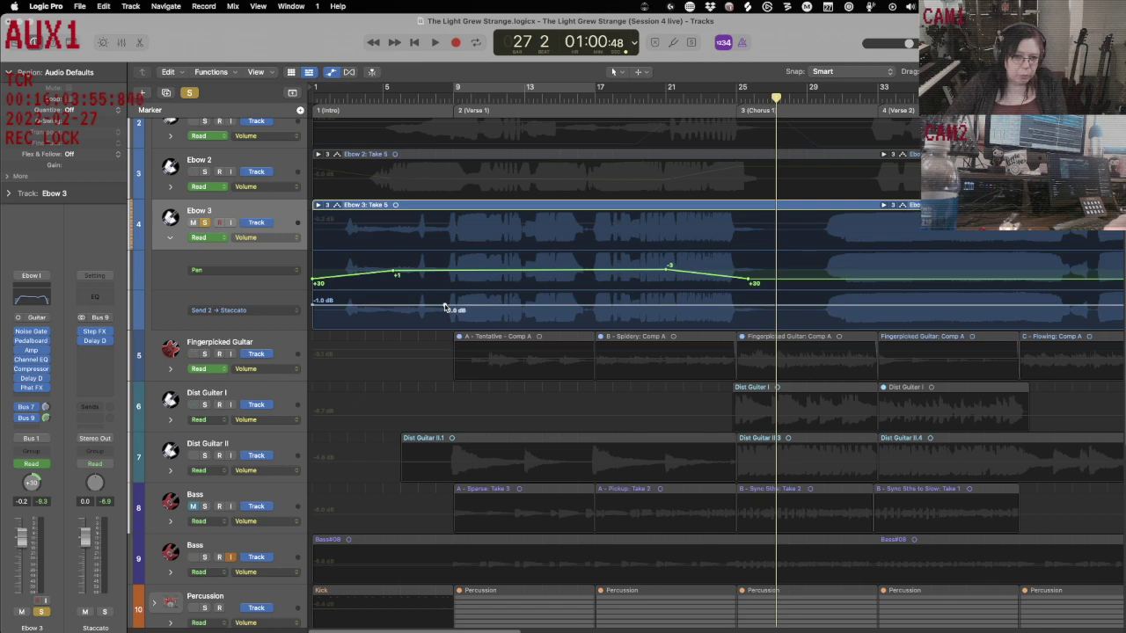
pyautogui.moveTo(469, 307)
pyautogui.mouseDown()
pyautogui.moveTo(453, 305)
pyautogui.moveTo(460, 322)
pyautogui.mouseUp()
# - Play the Intro from the start with Ebow 3 soloed, and replay it in the full mix with automation hidden
pyautogui.press('Return')
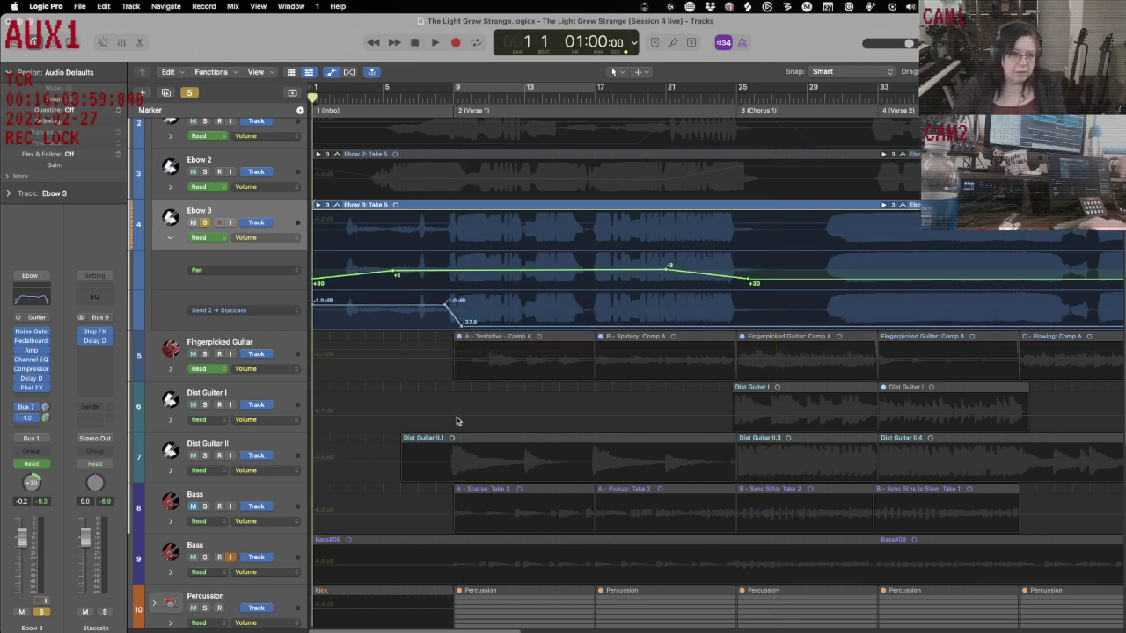
pyautogui.press('space')
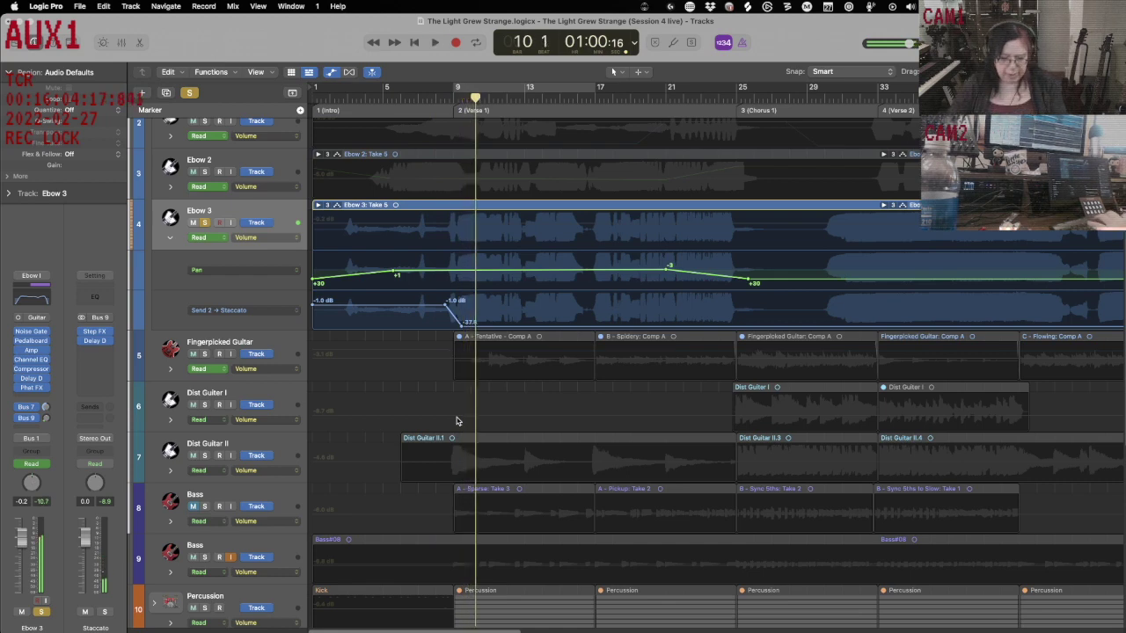
pyautogui.press('space')
pyautogui.press('a')
pyautogui.press('super+Up')
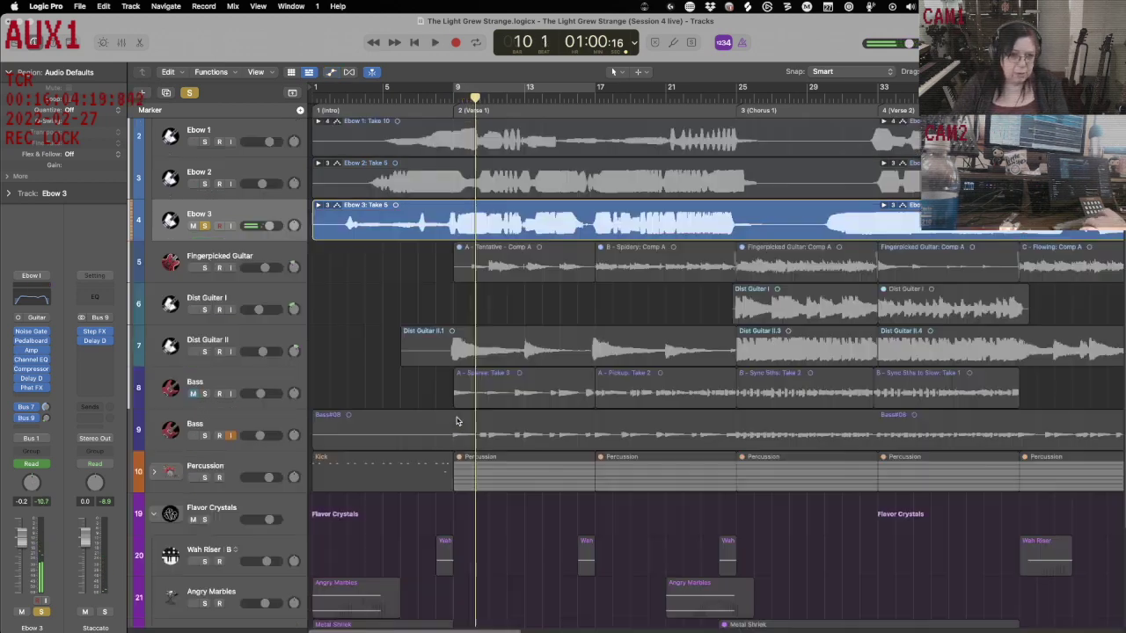
pyautogui.press('Return')
pyautogui.press('space')
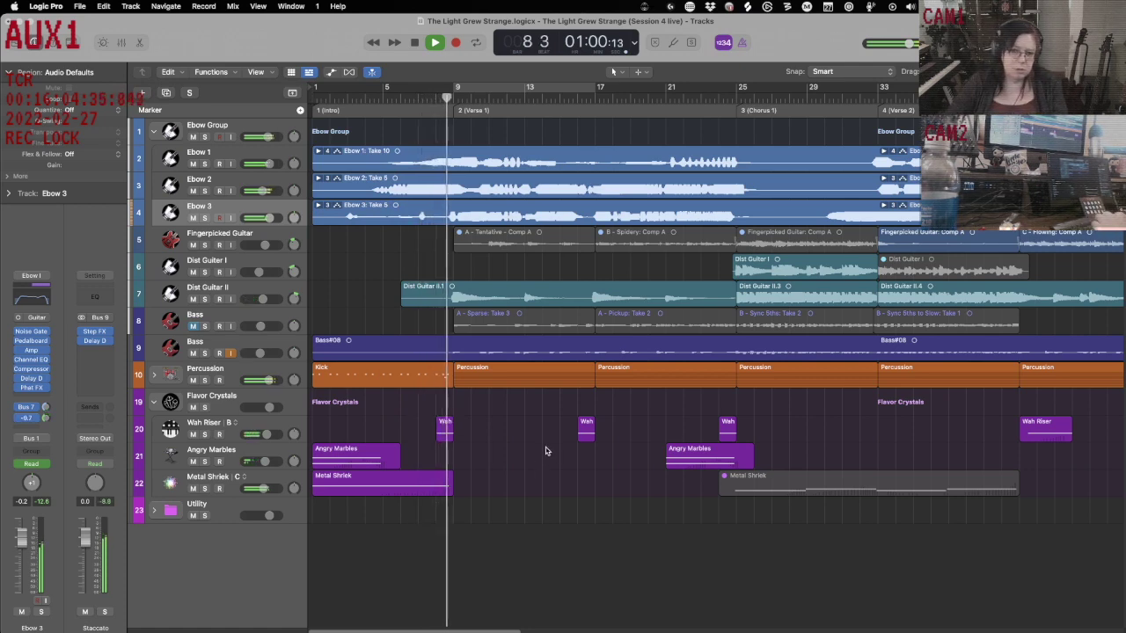
# - Delete the Wah Riser region just before bar 17 and move the last Wah Riser region so it ends at bar 49
pyautogui.click(586, 423)
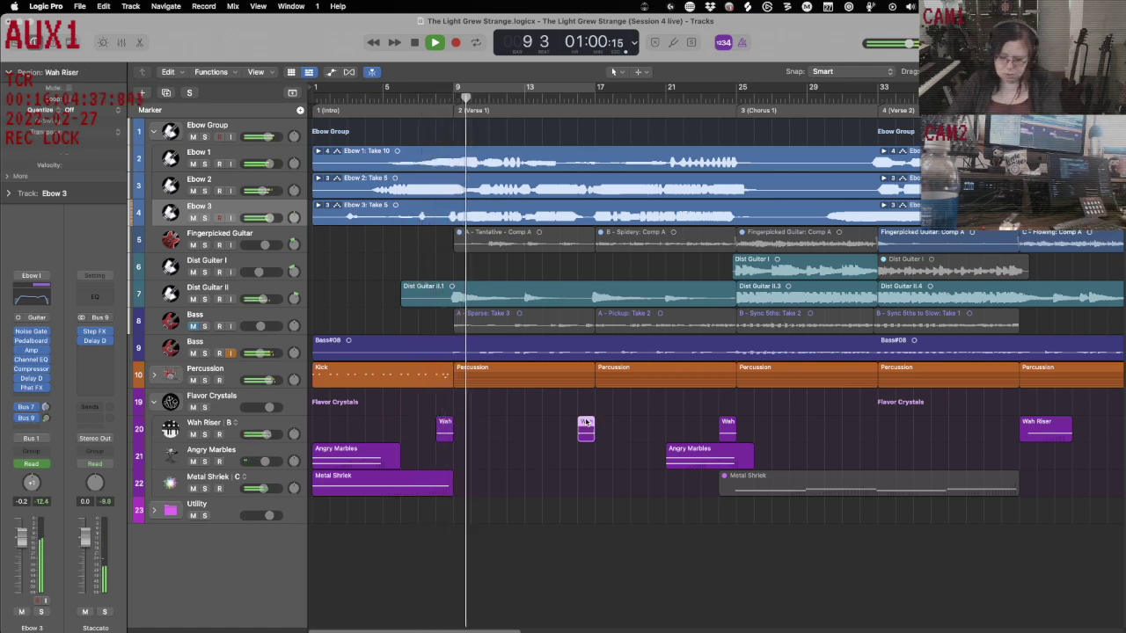
pyautogui.press('Delete')
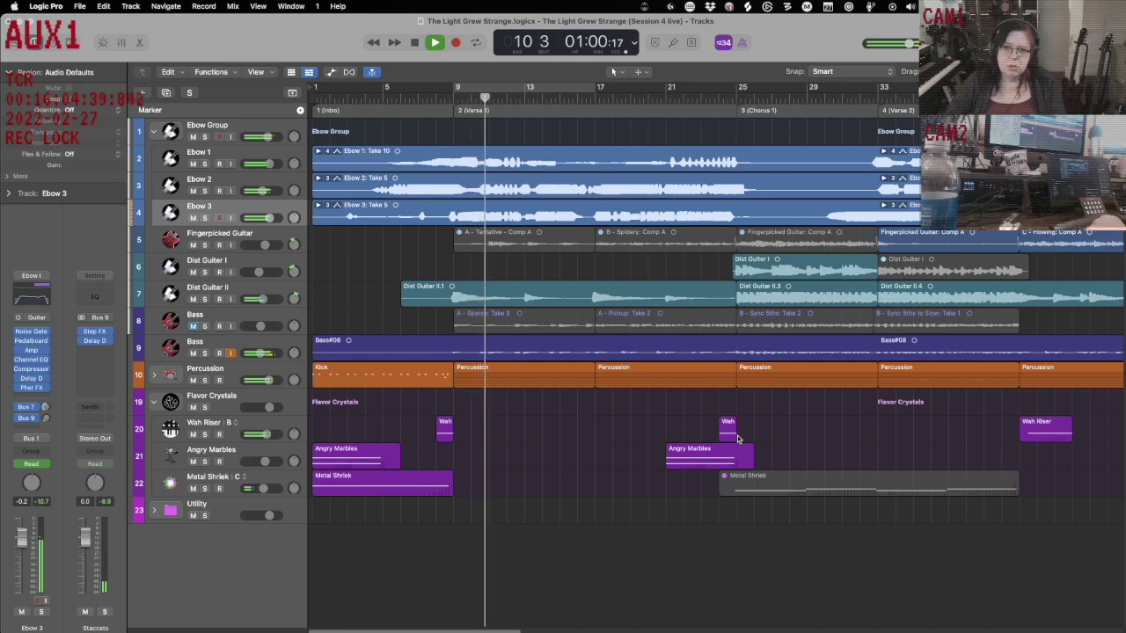
pyautogui.hscroll(8, 828, 446)
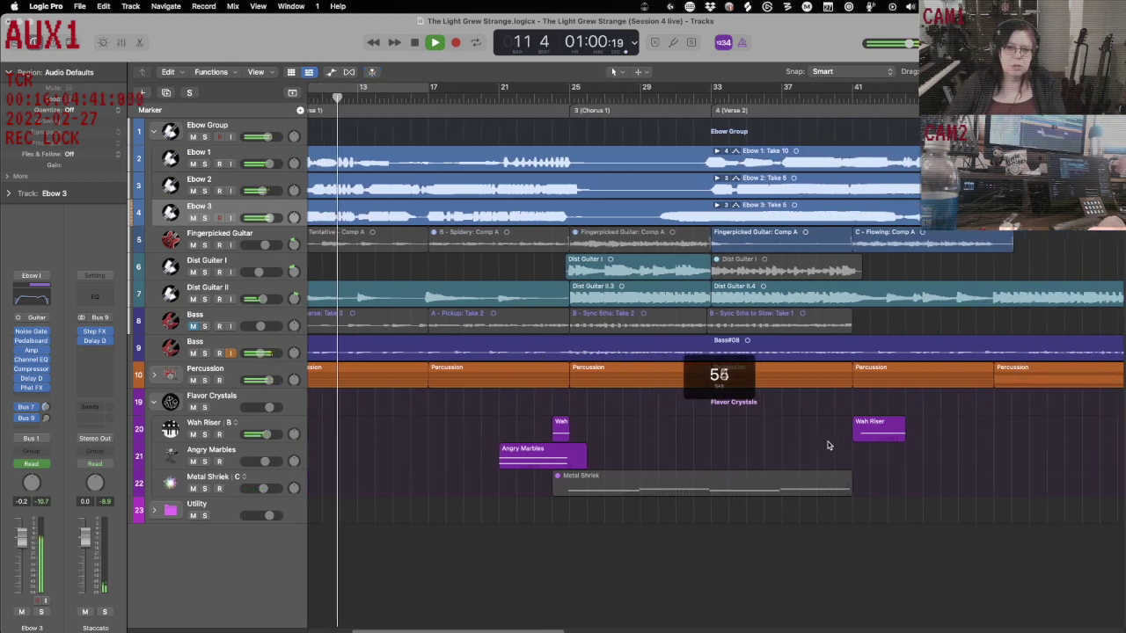
pyautogui.hscroll(5, 828, 446)
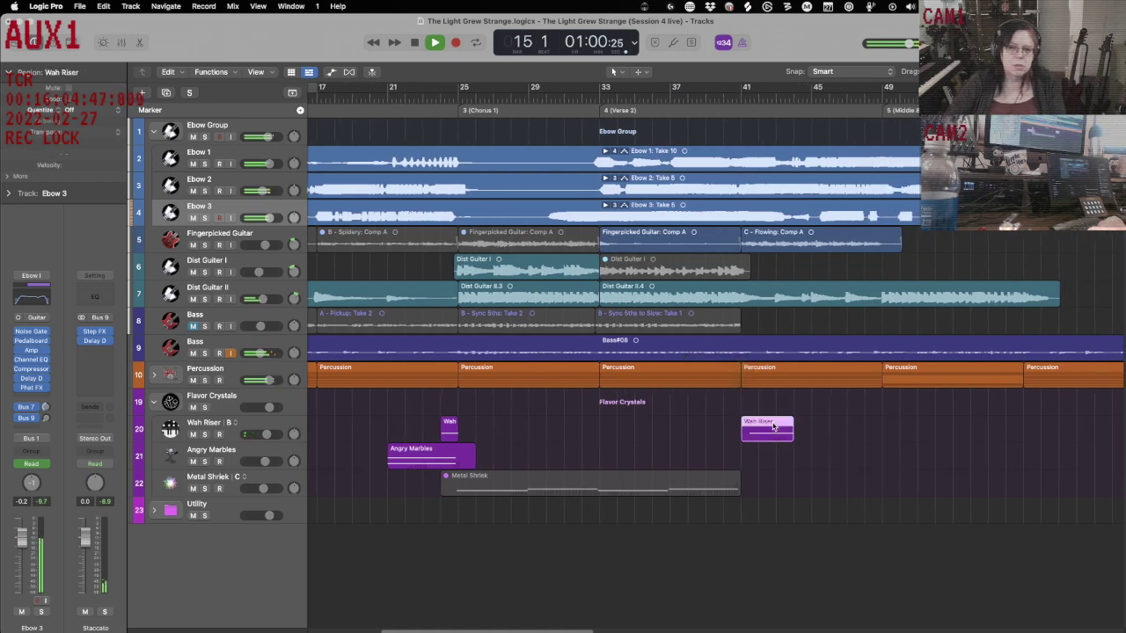
pyautogui.moveTo(773, 427); pyautogui.dragTo(881, 427)
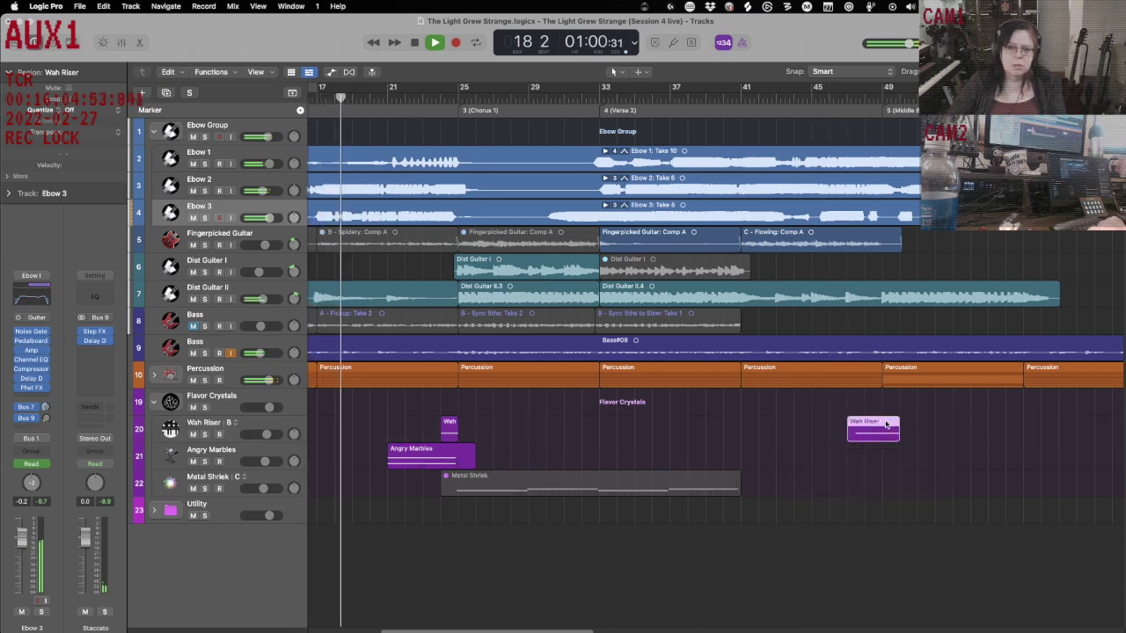
pyautogui.moveTo(885, 425); pyautogui.dragTo(869, 425)
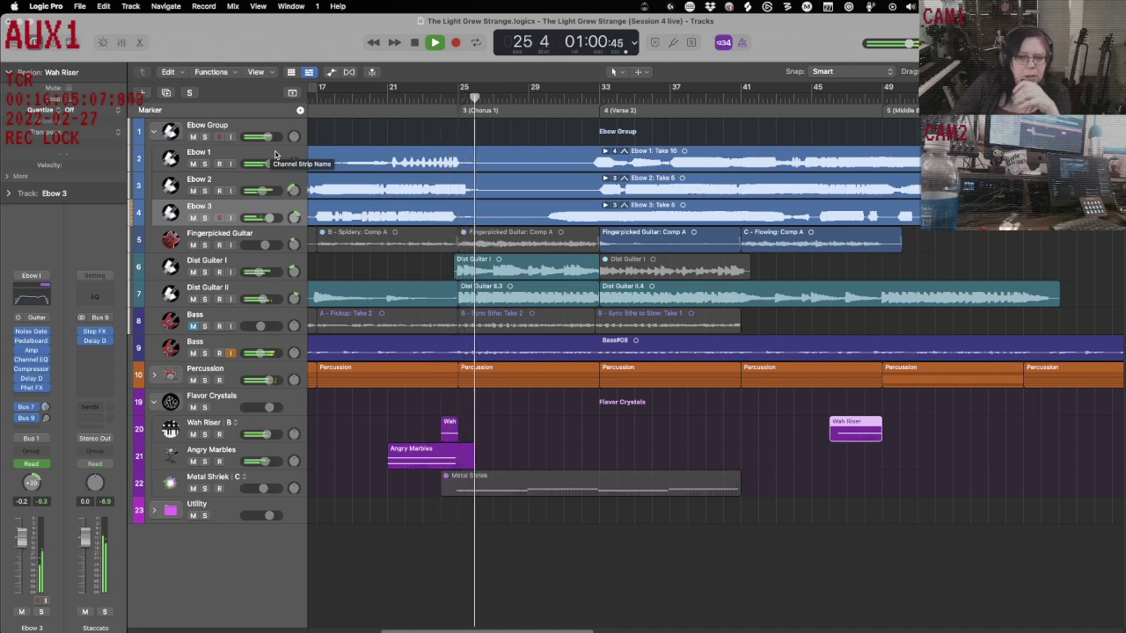
pyautogui.press('space')
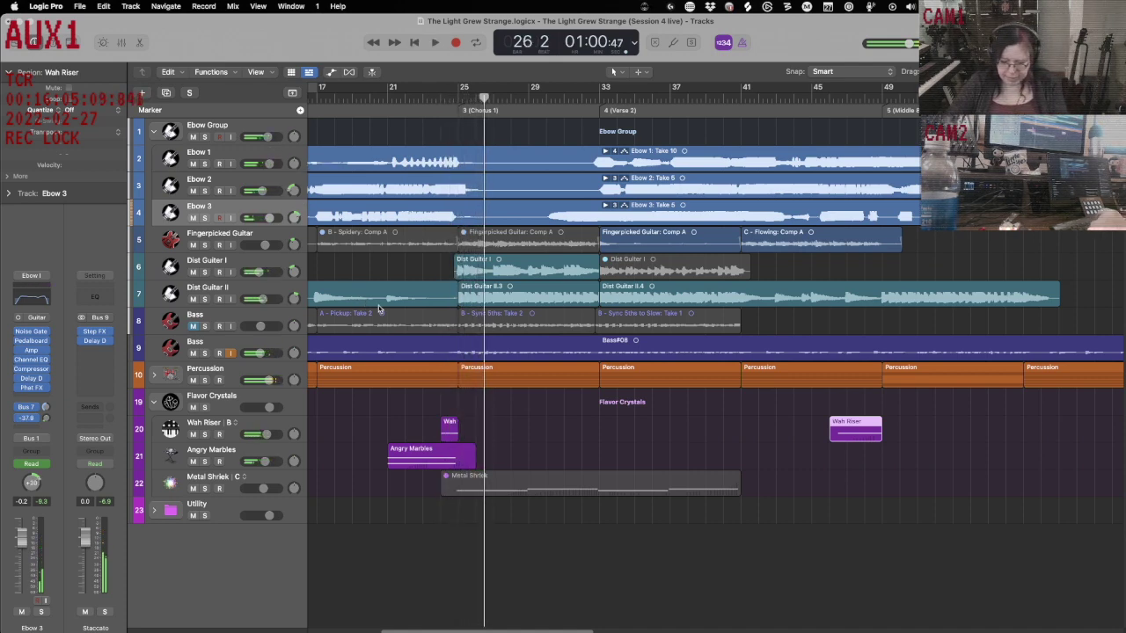
# - Save the project and place the playhead at bar 61 in the B-part
pyautogui.press('super+s')
pyautogui.hscroll(10, 600, 130)
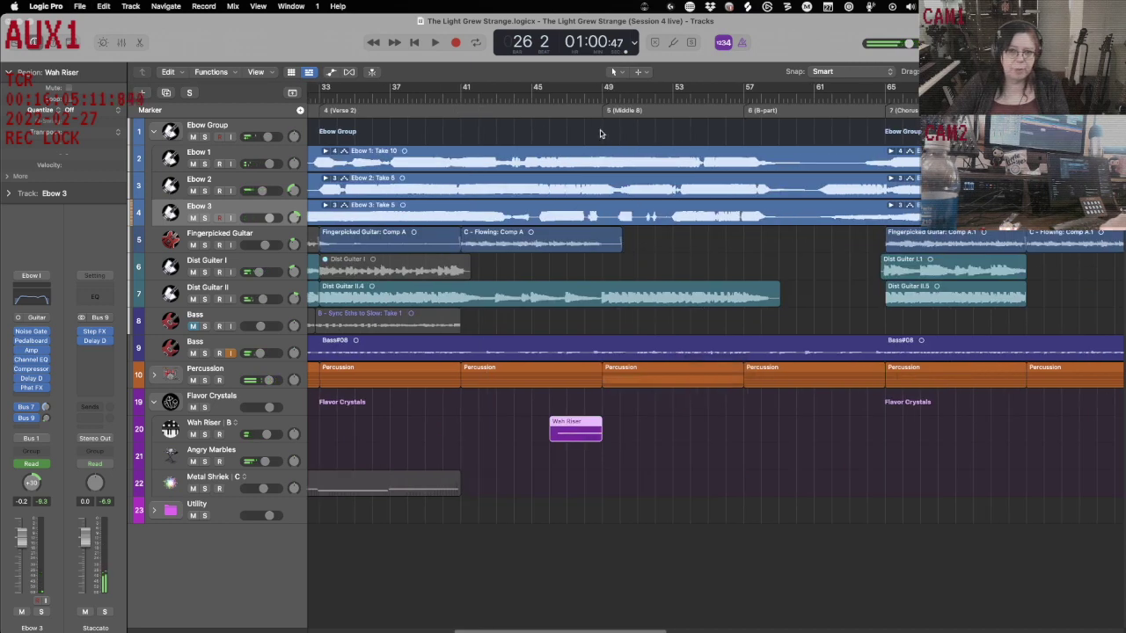
pyautogui.hscroll(3, 666, 157)
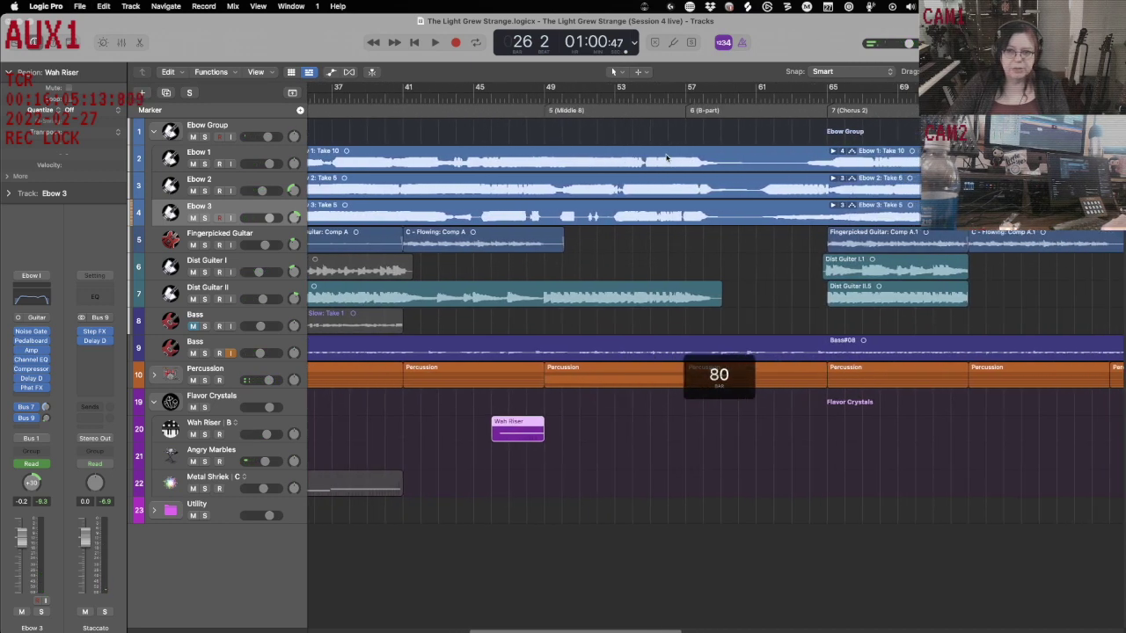
pyautogui.click(759, 98)
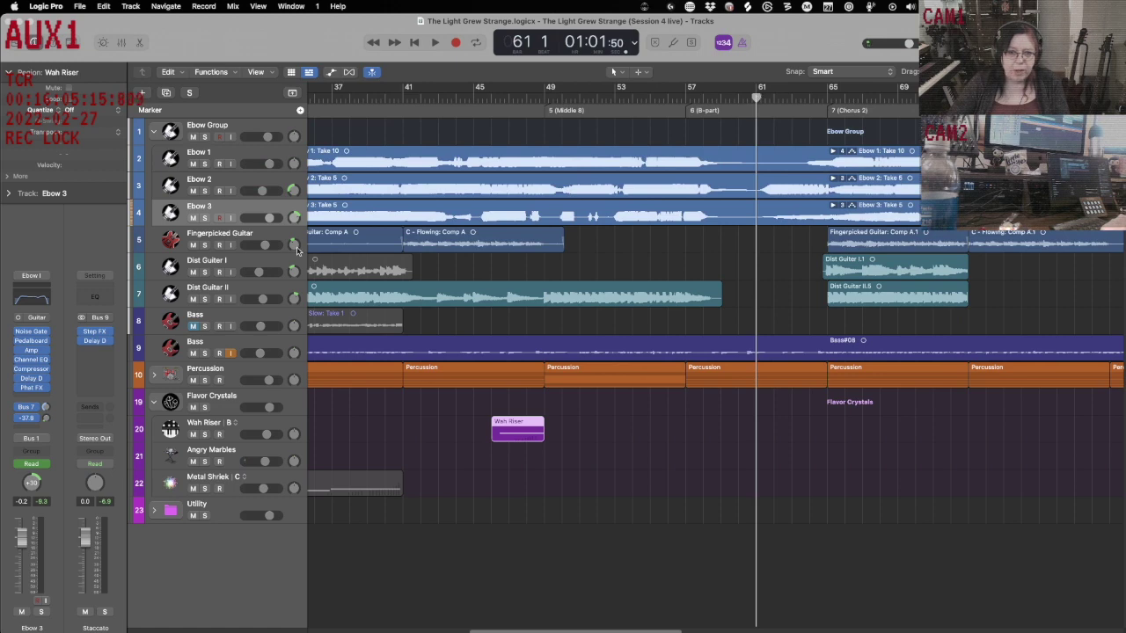
# - Show Ebow 2's automation with its Pan sub-lane and add a send to Bus 9 → Staccato on its channel strip
pyautogui.click(242, 186)
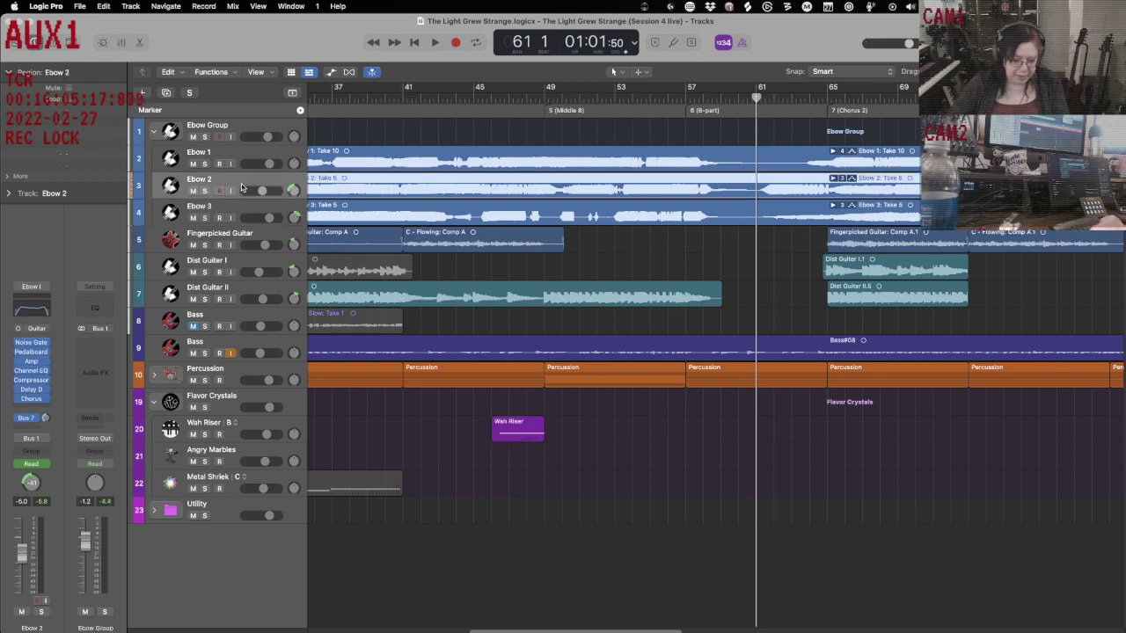
pyautogui.press('a')
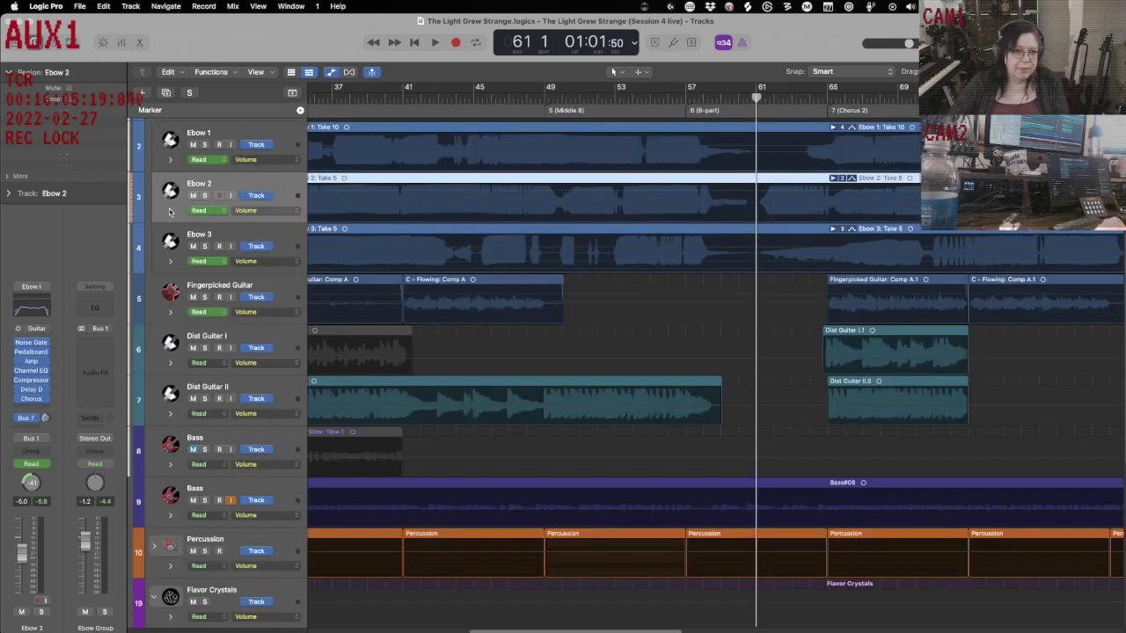
pyautogui.click(169, 212)
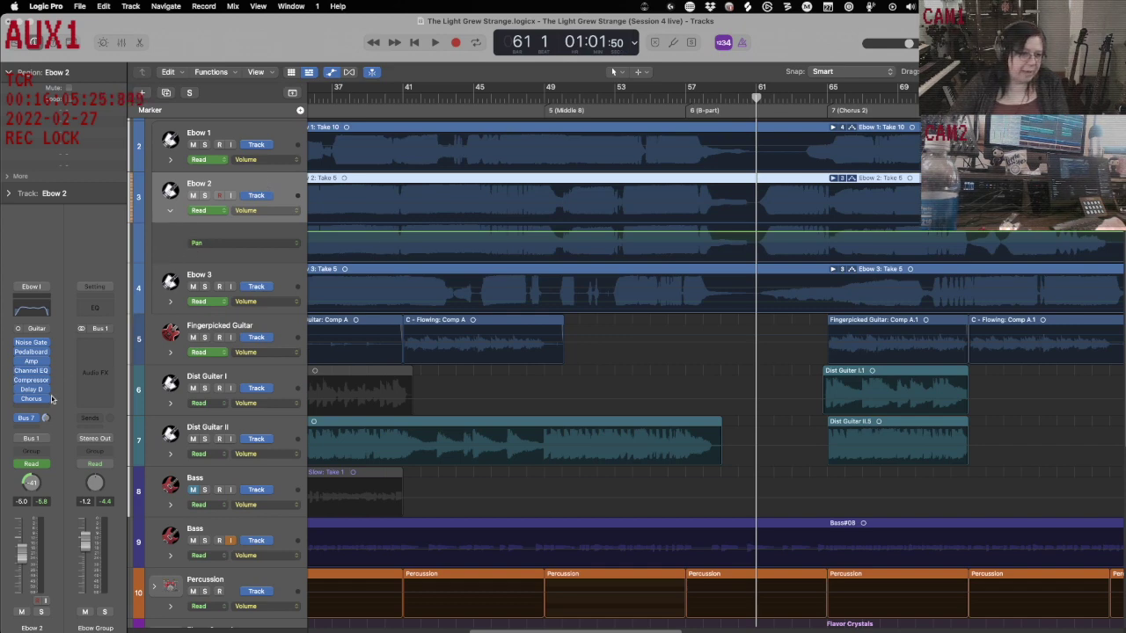
pyautogui.click(36, 429)
pyautogui.moveTo(35, 444)
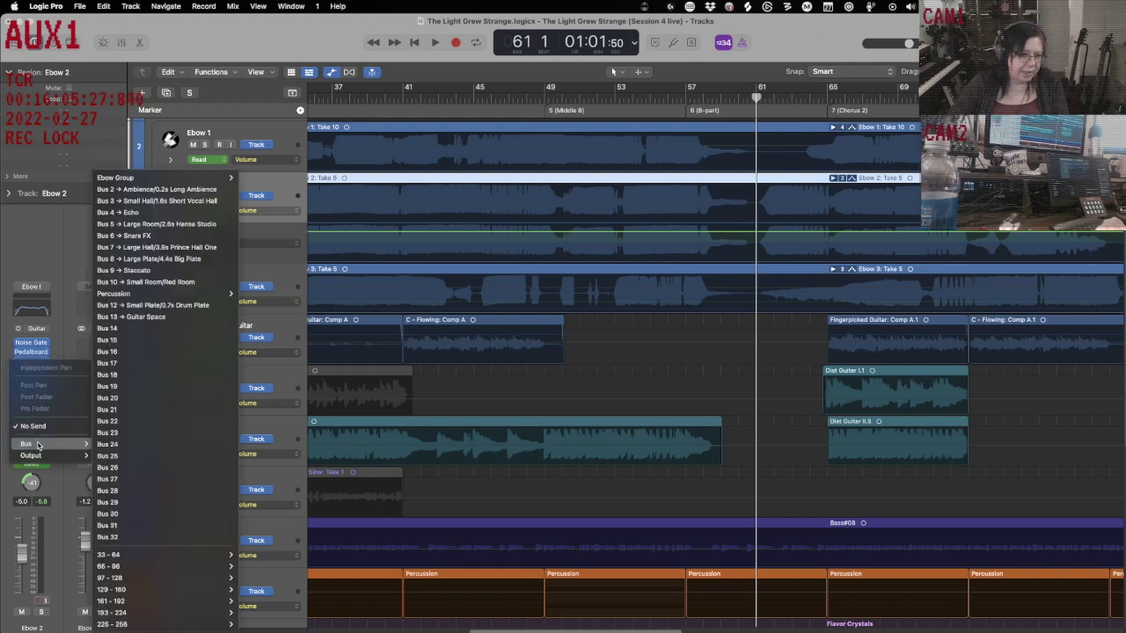
pyautogui.click(117, 270)
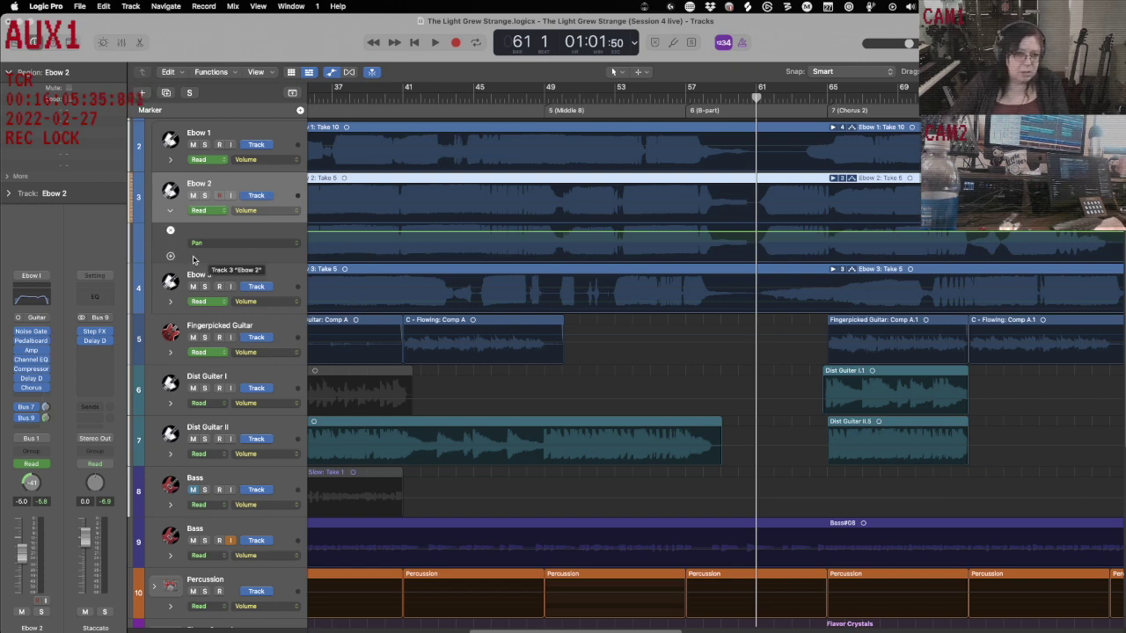
# - Add a second automation sub-lane below Pan on Ebow 2 for the absolute level of Send 2 → Staccato
pyautogui.click(171, 257)
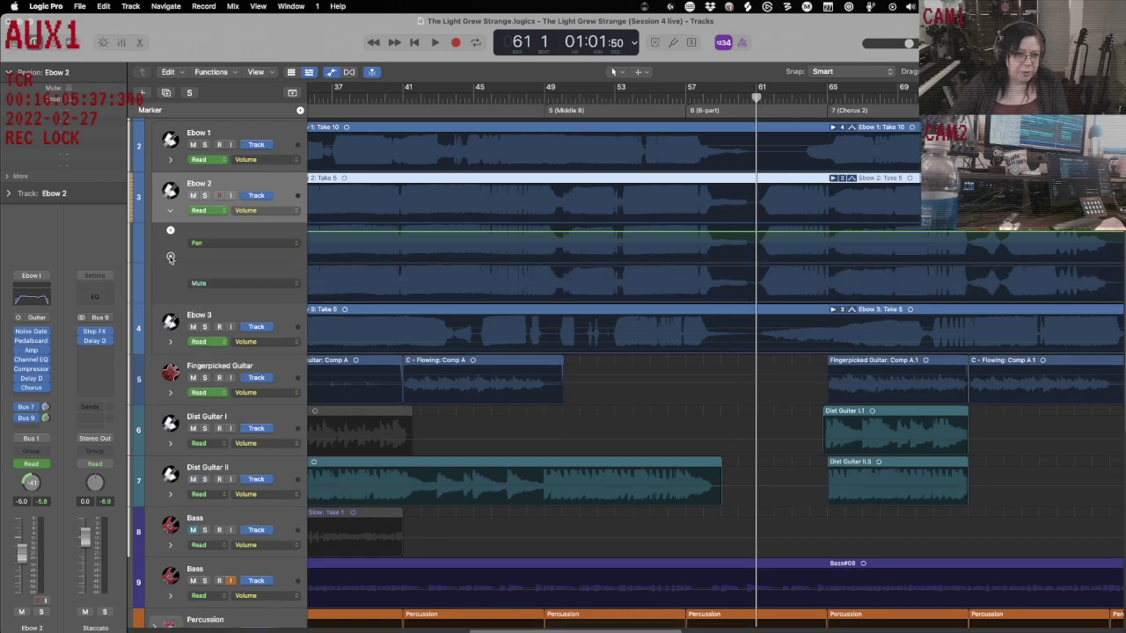
pyautogui.click(217, 284)
pyautogui.moveTo(236, 369)
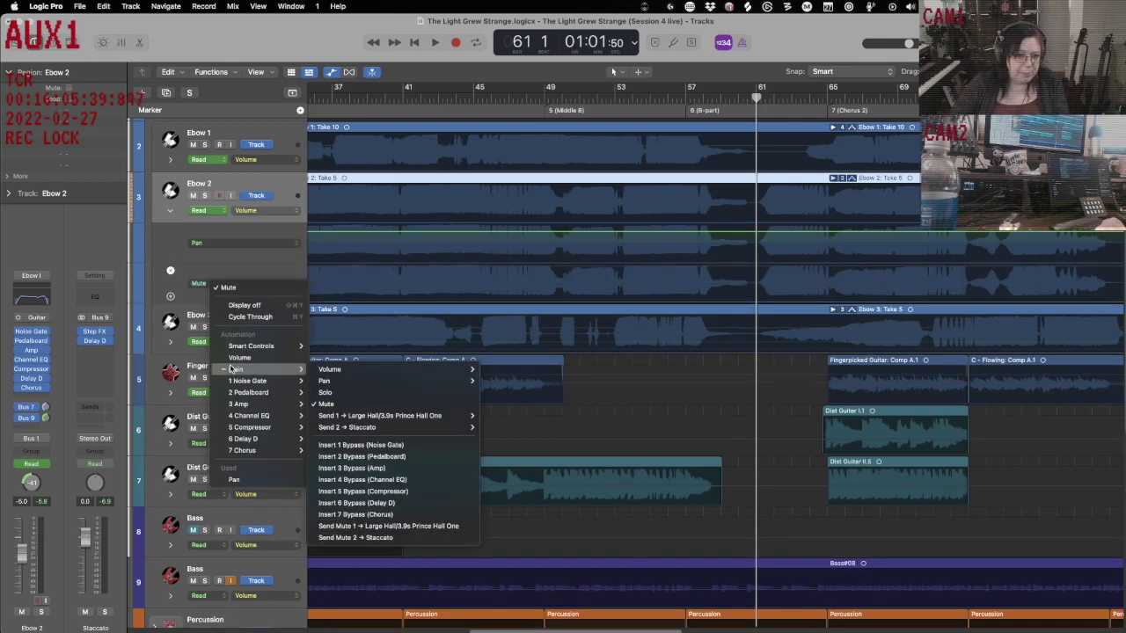
pyautogui.moveTo(360, 427)
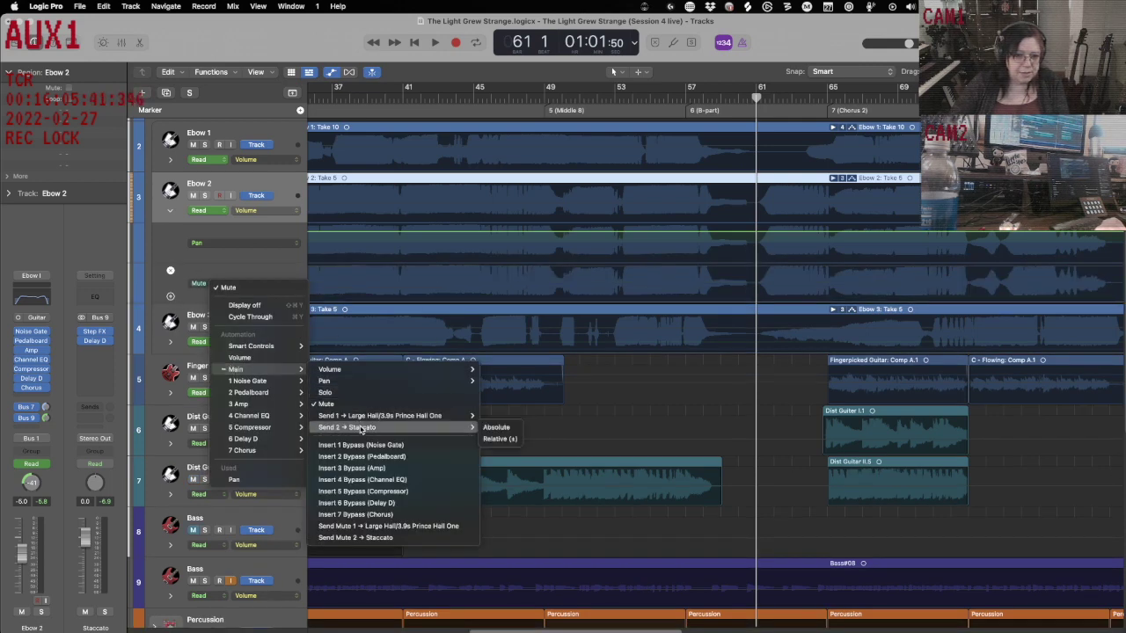
pyautogui.click(487, 428)
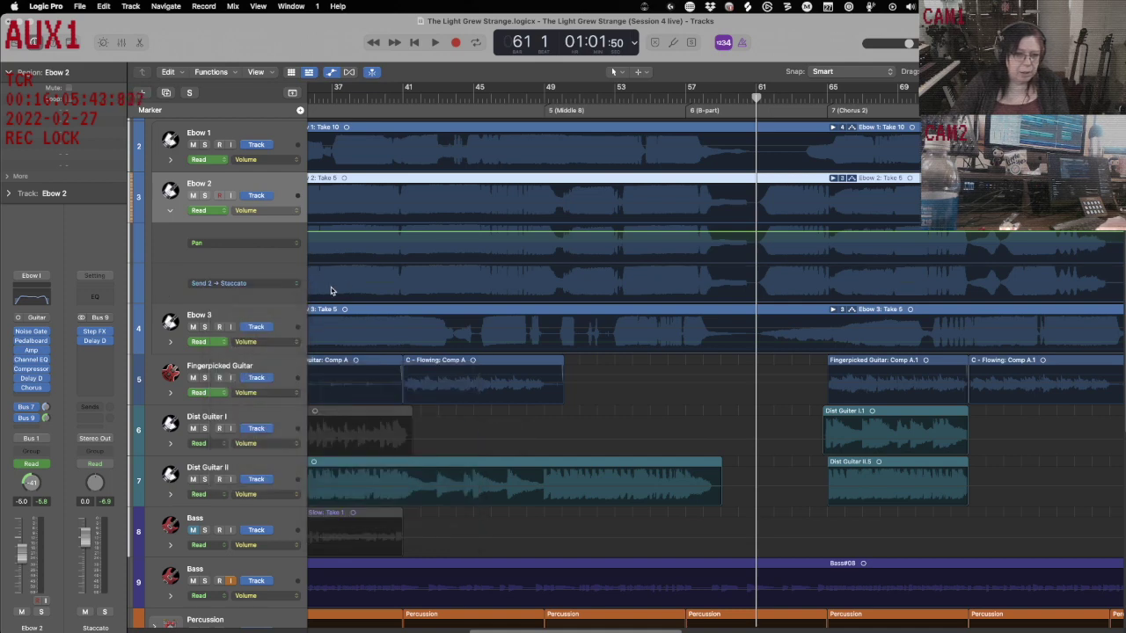
# - Automate Ebow 2's Staccato send at -∞ dB until the B-part, ramping up to -4.1 dB just before bar 61
pyautogui.hscroll(-3, 331, 290)
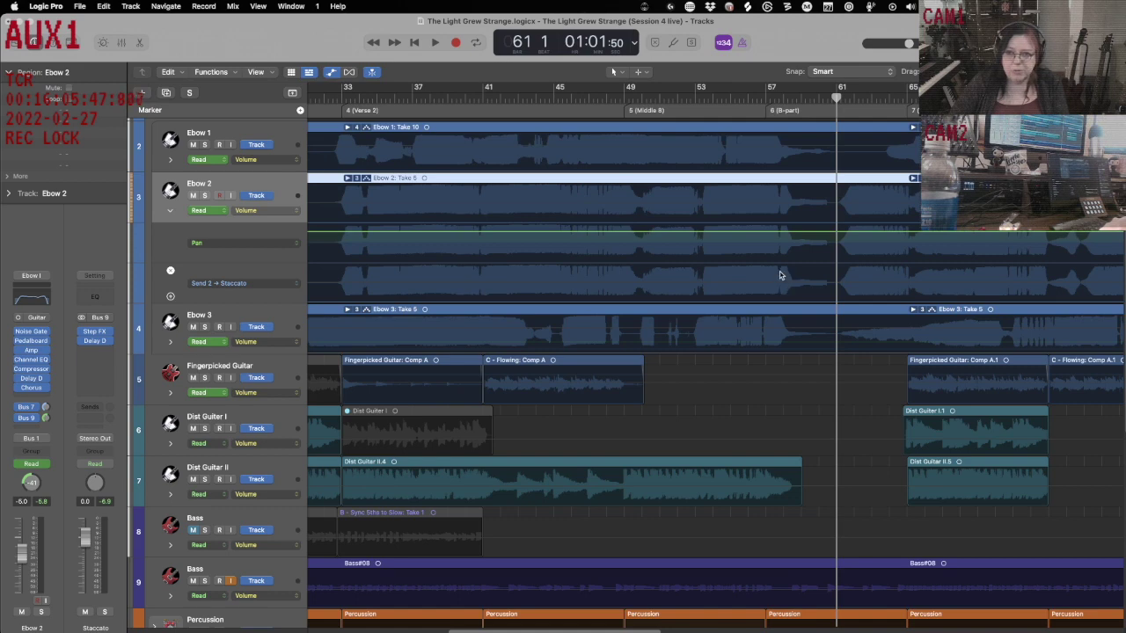
pyautogui.click(831, 284)
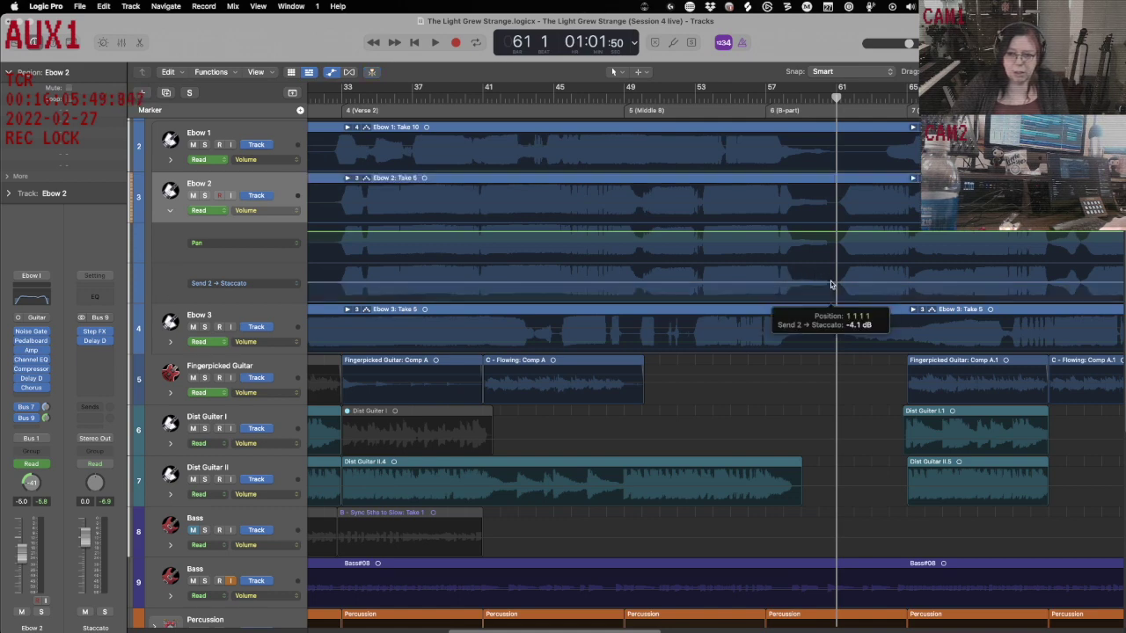
pyautogui.moveTo(813, 288); pyautogui.dragTo(817, 283)
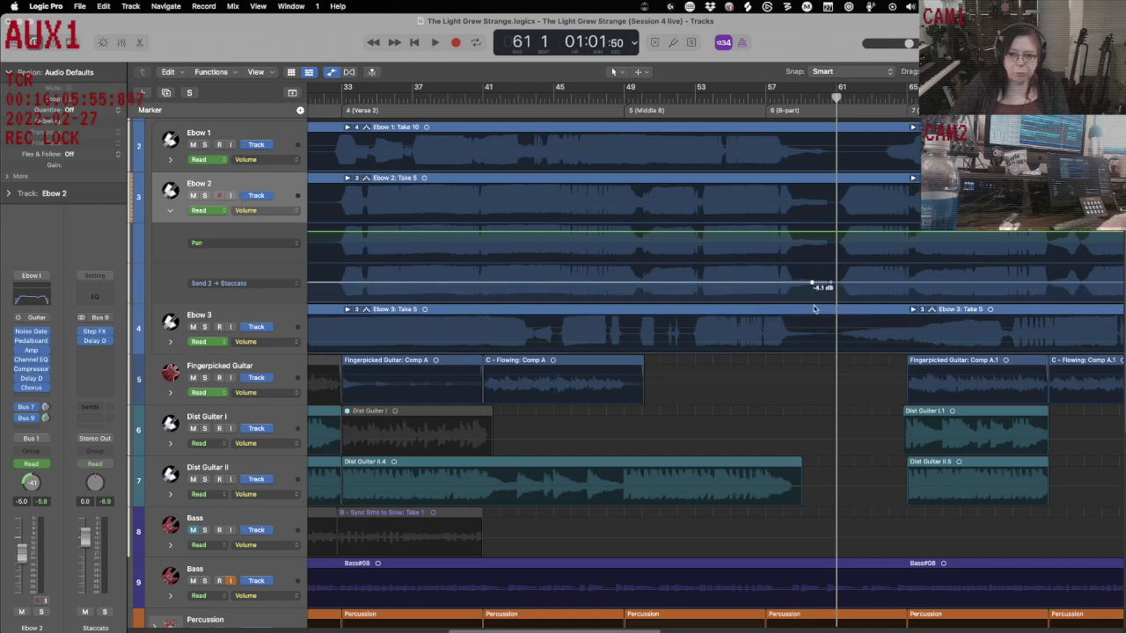
pyautogui.moveTo(812, 284); pyautogui.dragTo(816, 308)
pyautogui.hscroll(-10, 680, 308)
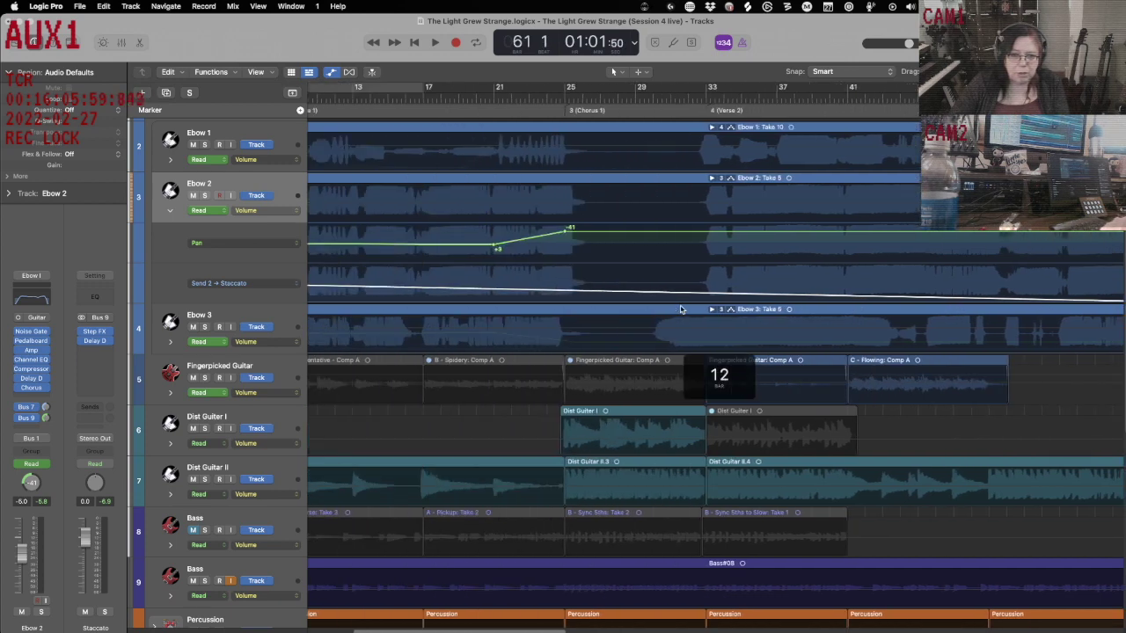
pyautogui.moveTo(311, 286); pyautogui.dragTo(313, 309)
# - Lower Ebow 2's Staccato send from -4.1 dB at the start of Chorus 2 to about -16 dB around bar 66
pyautogui.hscroll(4, 653, 272)
pyautogui.hscroll(10, 653, 273)
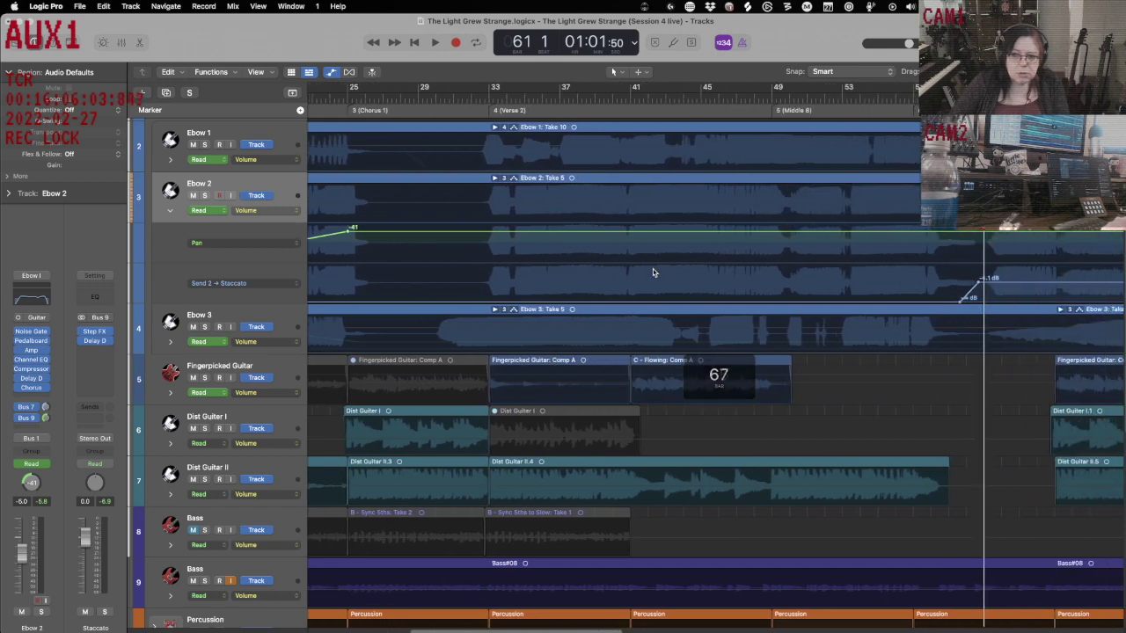
pyautogui.hscroll(2, 653, 272)
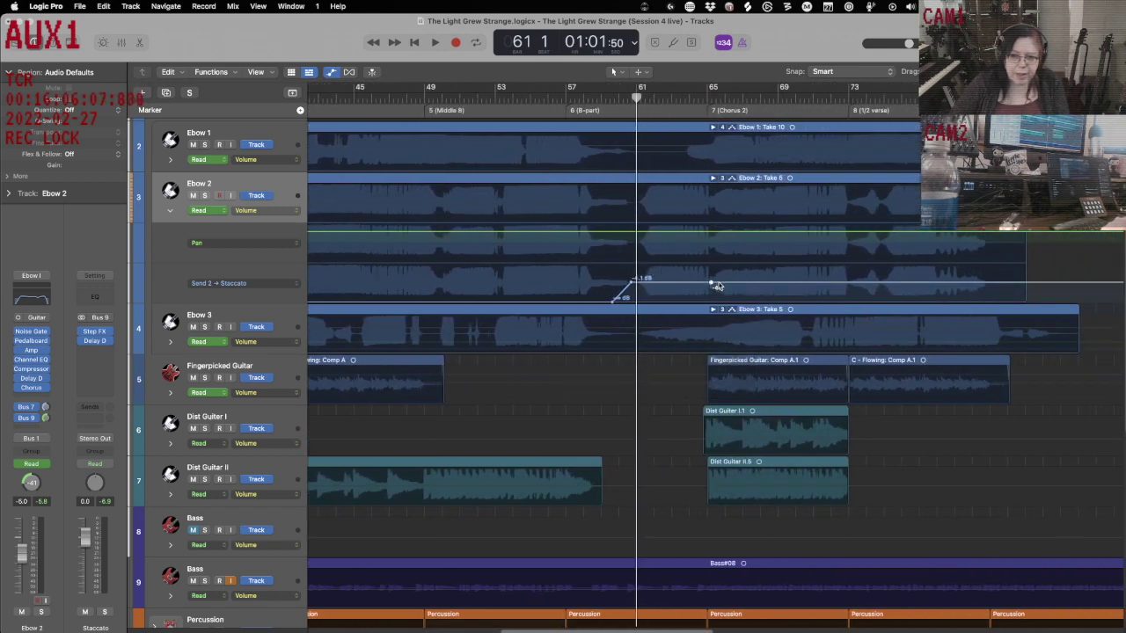
pyautogui.moveTo(718, 285); pyautogui.dragTo(739, 295)
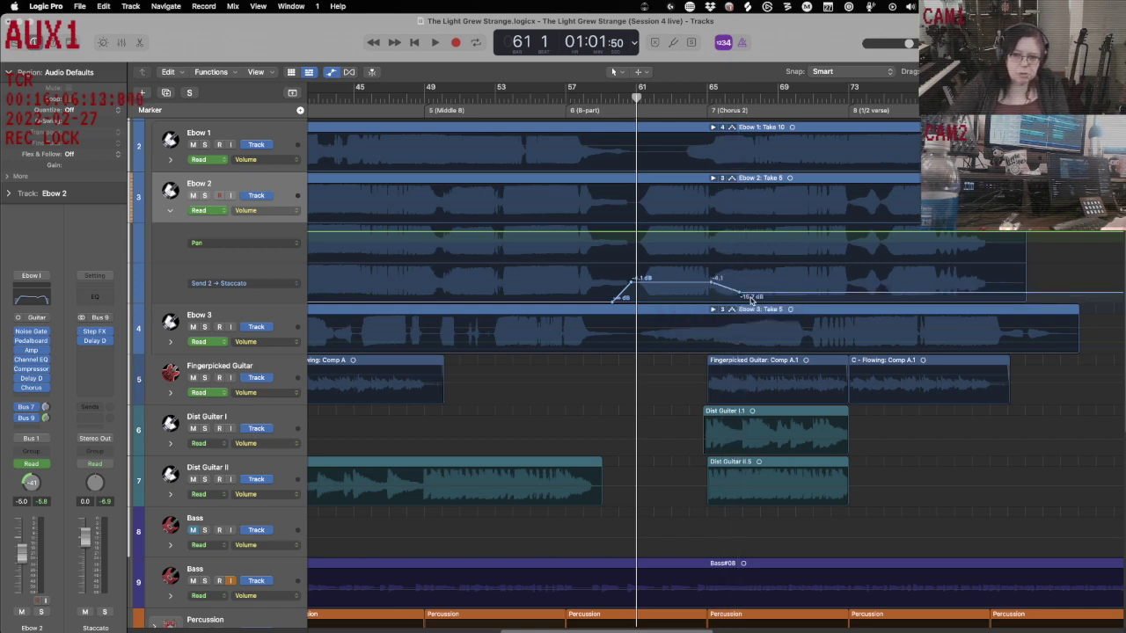
pyautogui.moveTo(742, 297); pyautogui.dragTo(731, 297)
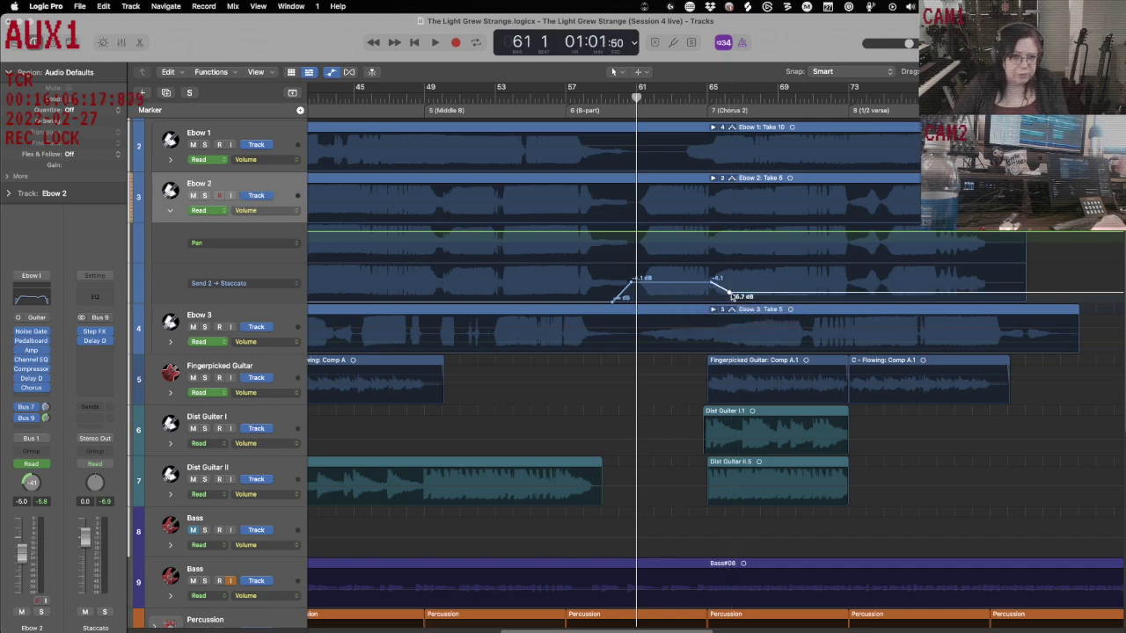
# - Solo Ebow 2 and play the B-part from just before the Staccato send ramp
pyautogui.press('s')
pyautogui.press(',')
pyautogui.press(',')
pyautogui.press(',')
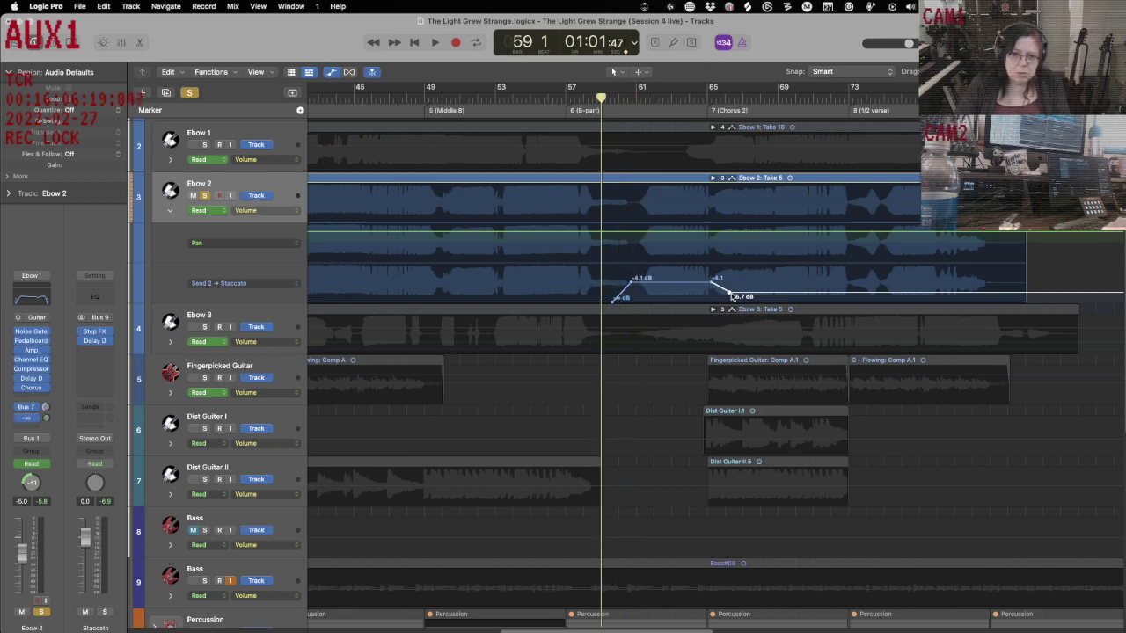
pyautogui.press('space')
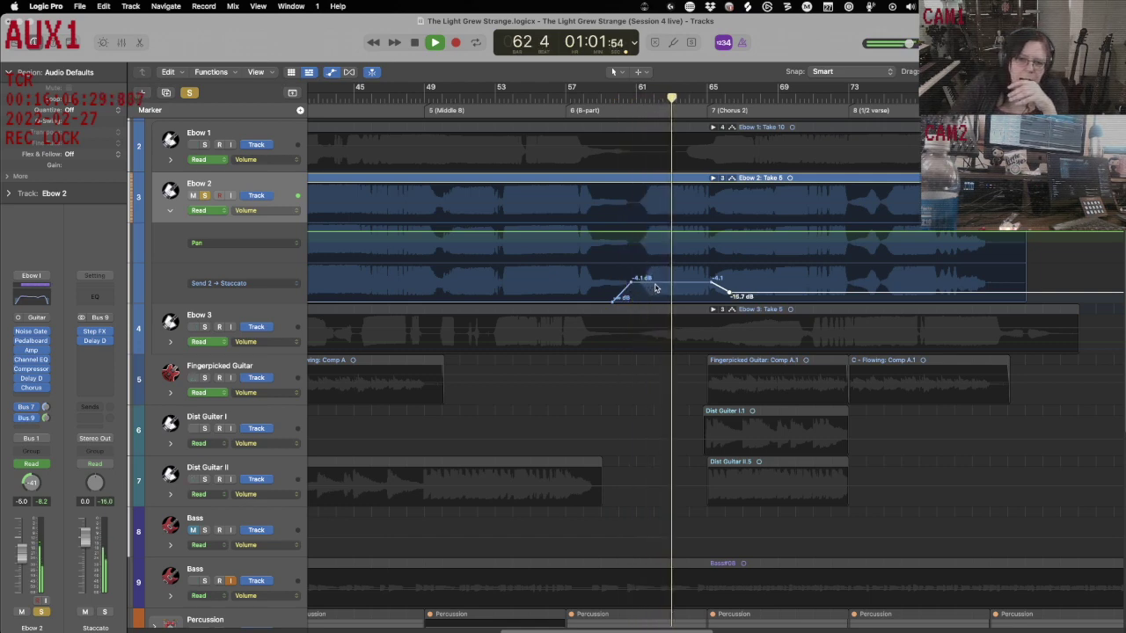
# - Raise the level stretch of Ebow 2's Staccato send across the B-part to -2.5 dB and collapse the track's automation sub-lanes
pyautogui.moveTo(651, 288); pyautogui.dragTo(655, 284)
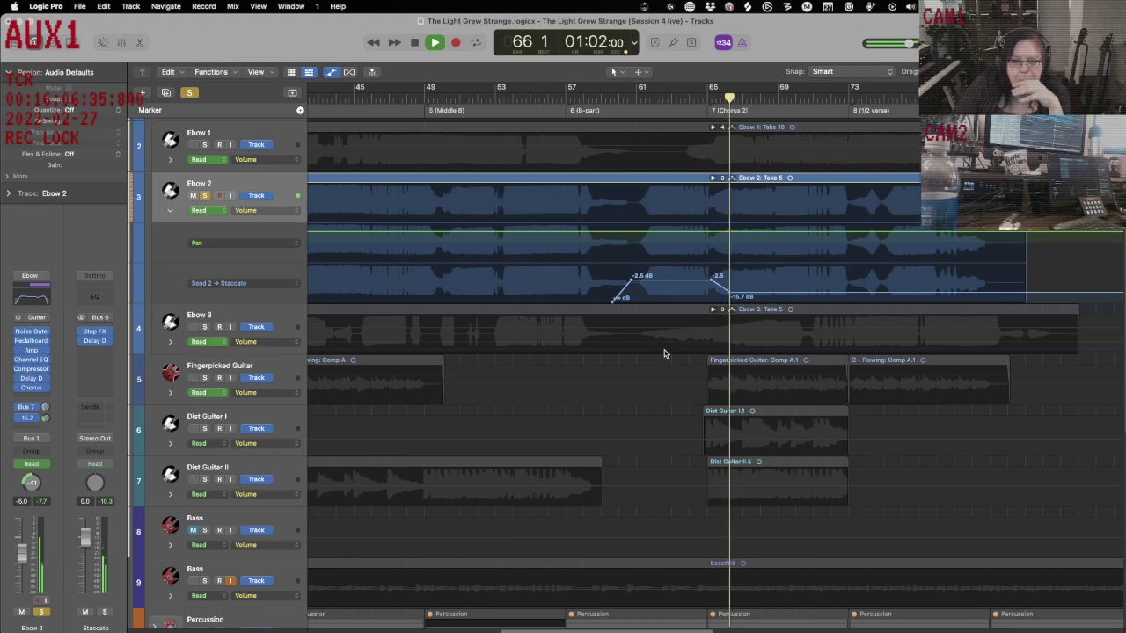
pyautogui.moveTo(256, 254)
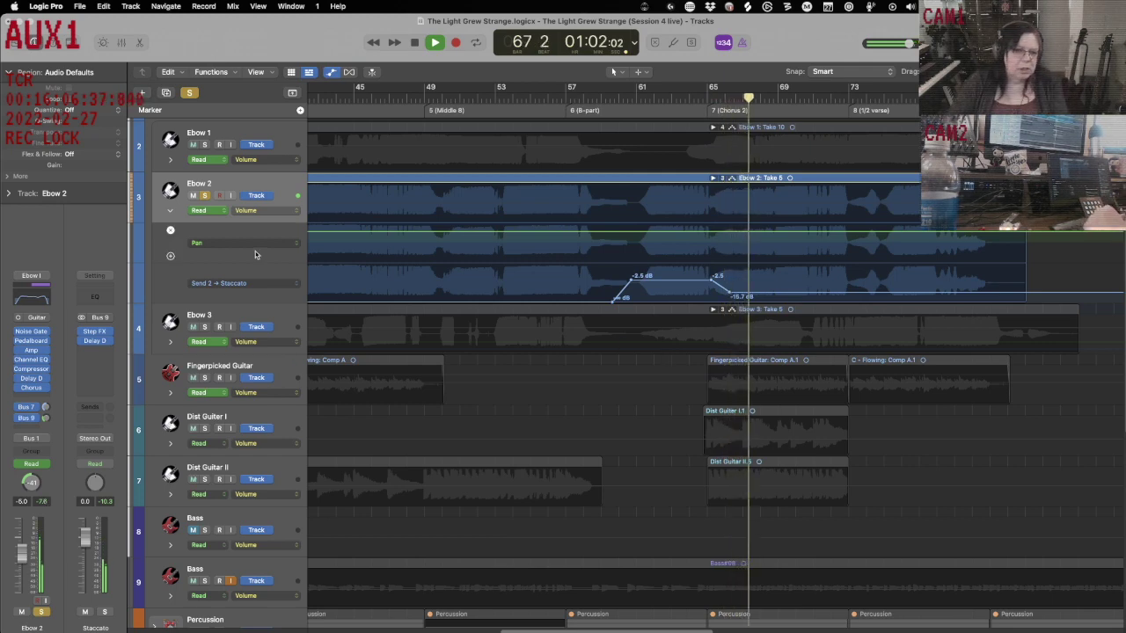
pyautogui.click(171, 211)
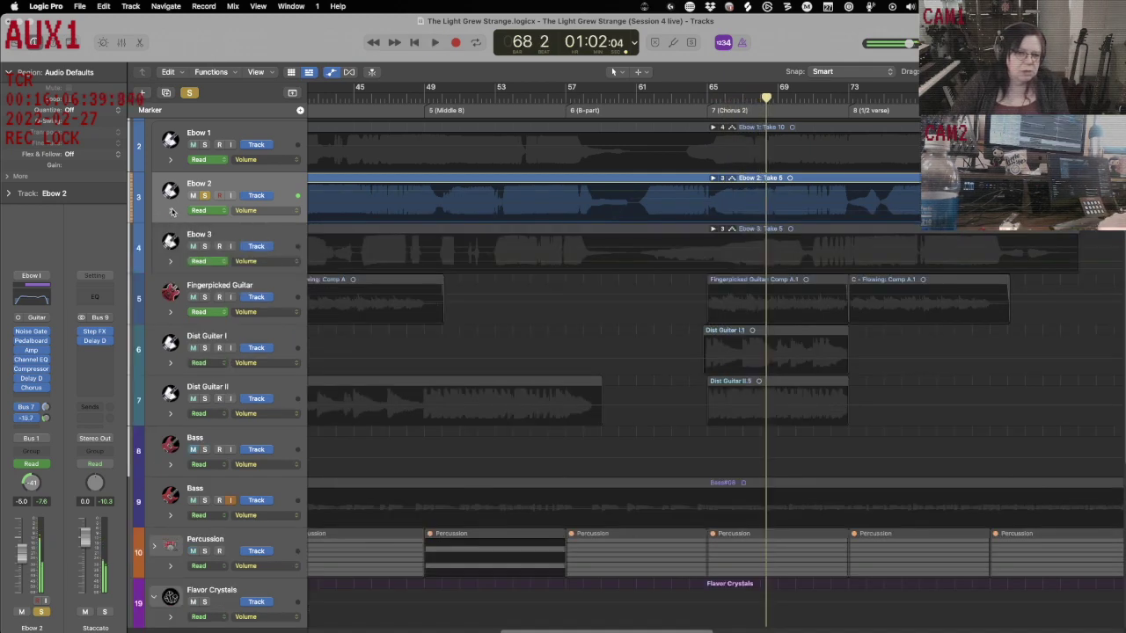
# - Take Ebow 2 out of solo and play the full mix from about bar 60 into Chorus 2
pyautogui.press('super+a')
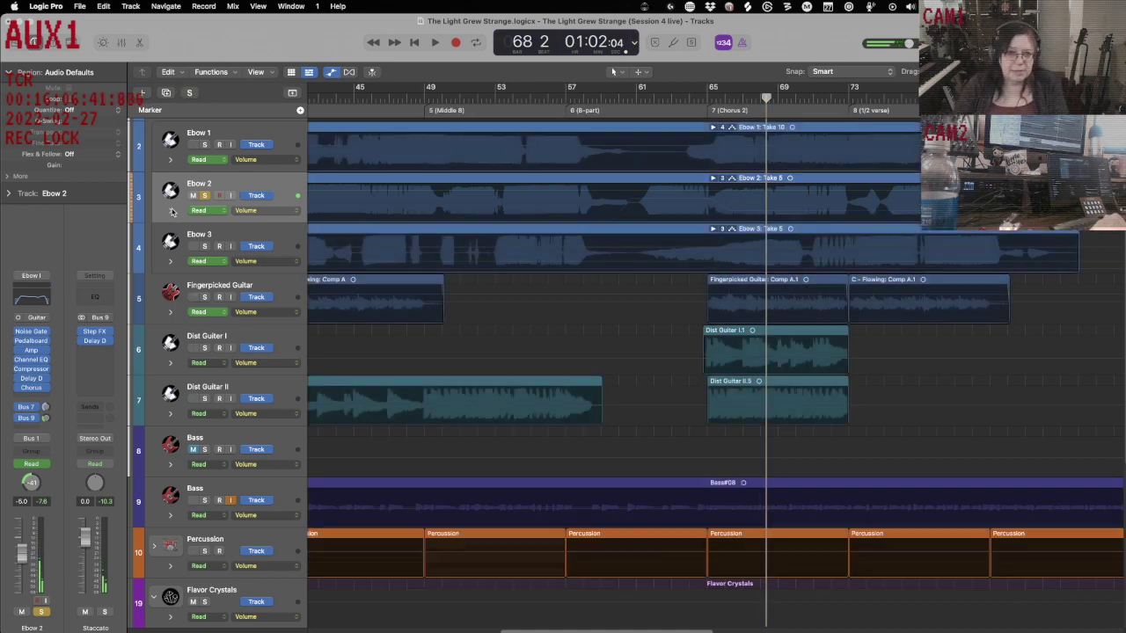
pyautogui.press(',')
pyautogui.press(',')
pyautogui.press(',')
pyautogui.press(',')
pyautogui.press(',')
pyautogui.press(',')
pyautogui.press(',')
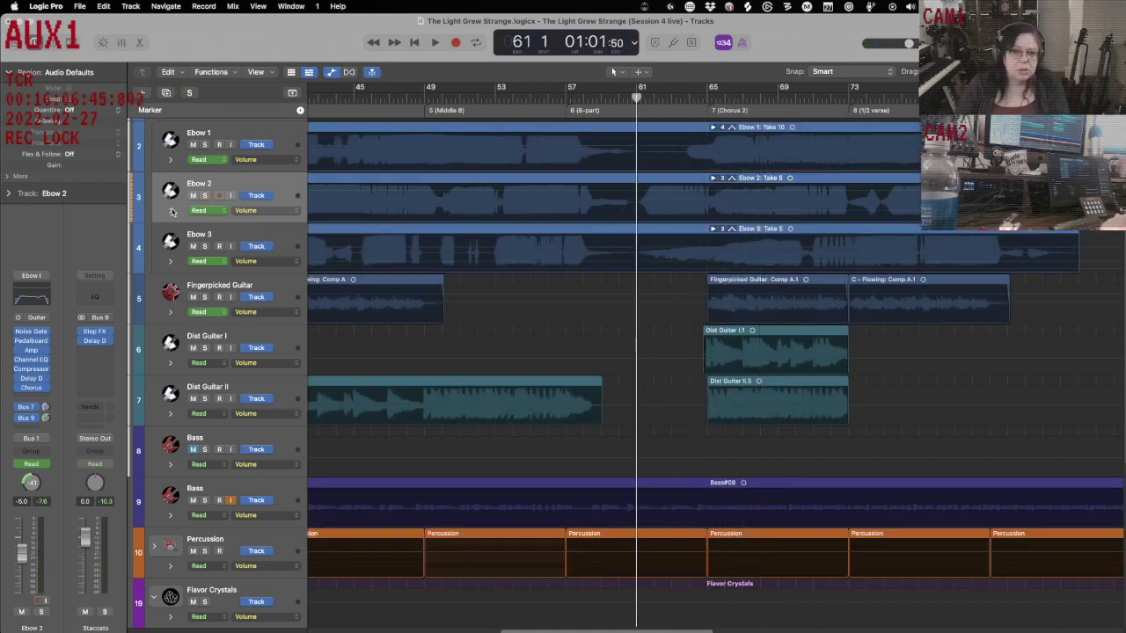
pyautogui.press(',')
pyautogui.press('space')
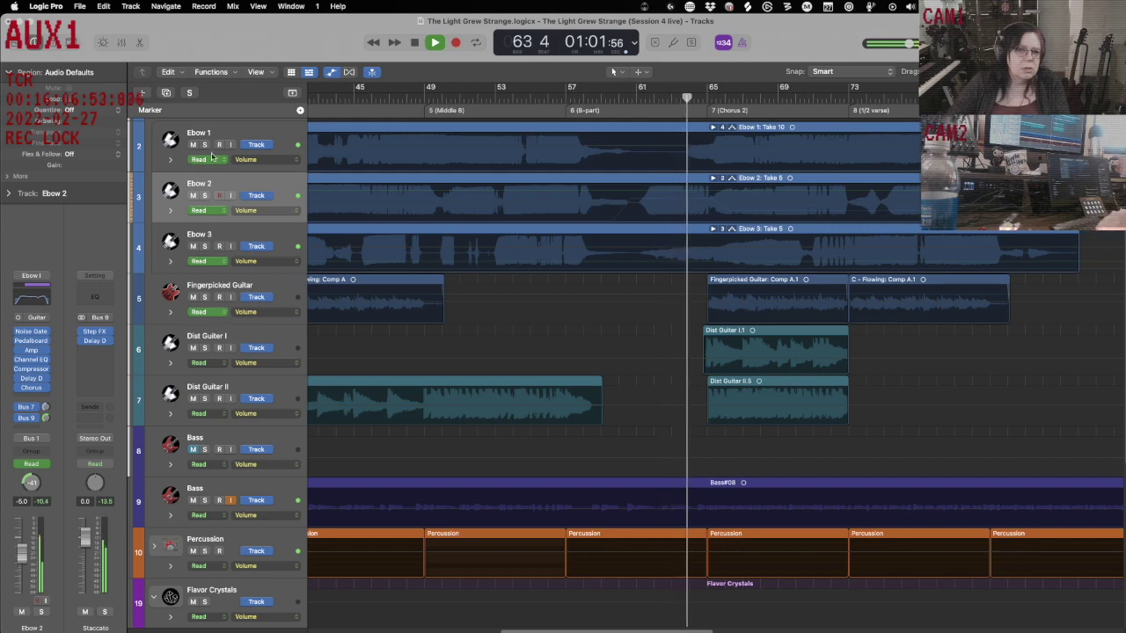
# - Hide the control surface bars in the track headers
pyautogui.rightClick(223, 126)
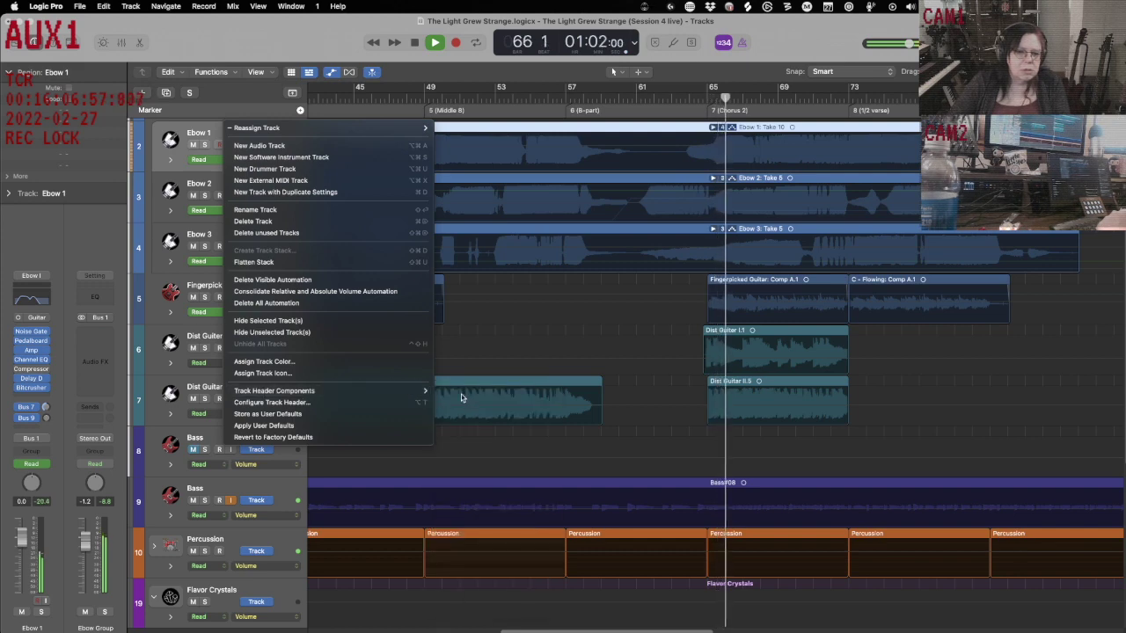
pyautogui.moveTo(414, 391)
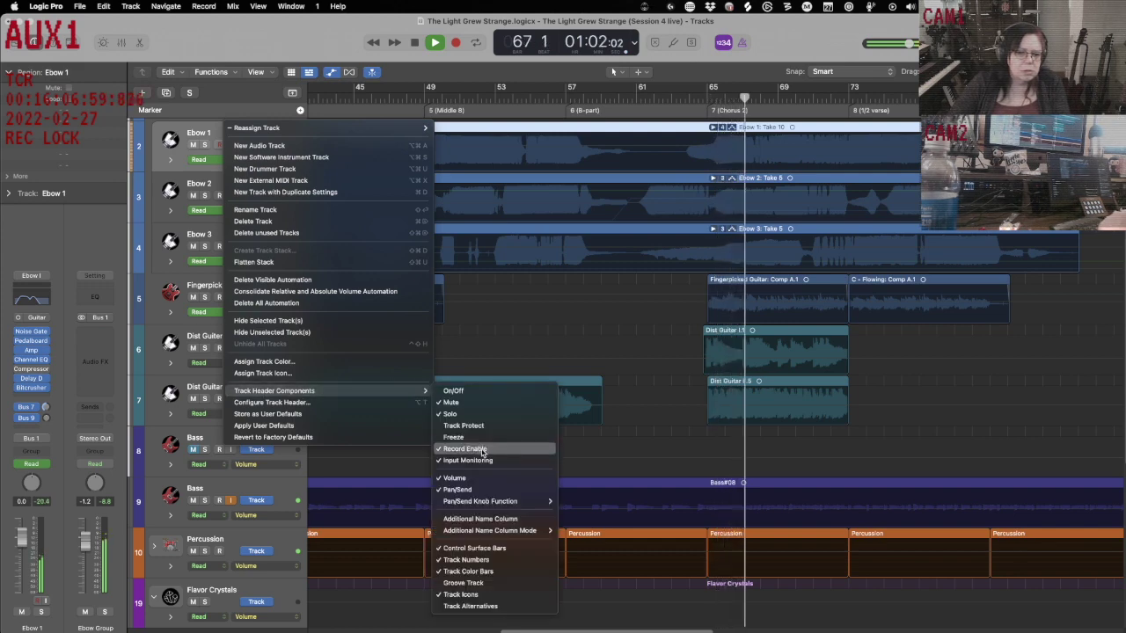
pyautogui.click(482, 549)
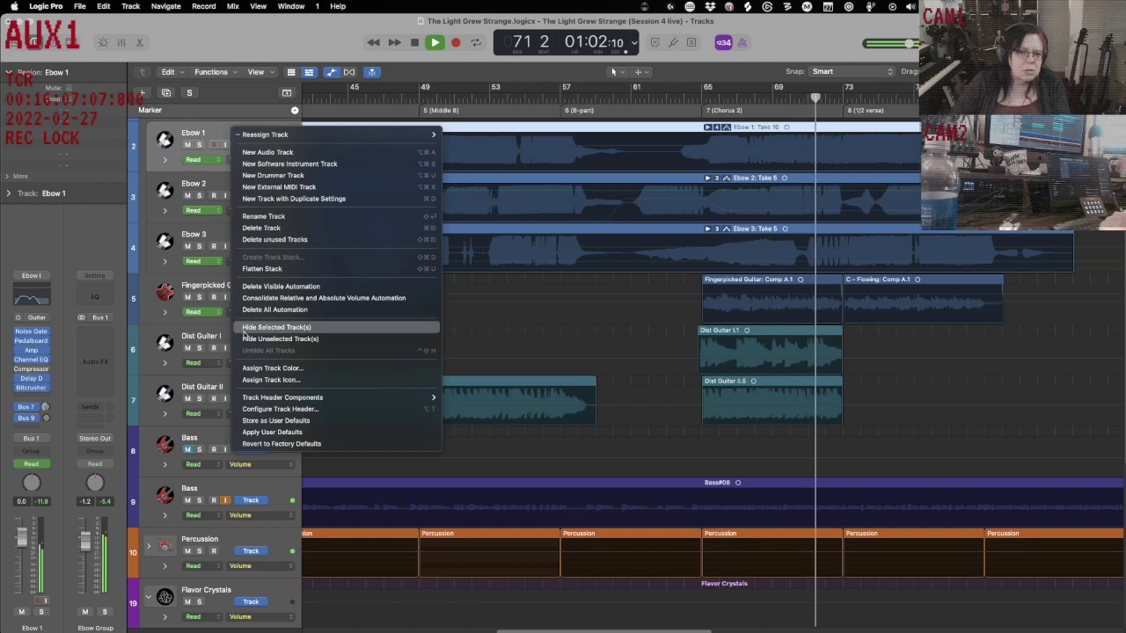
pyautogui.moveTo(264, 397)
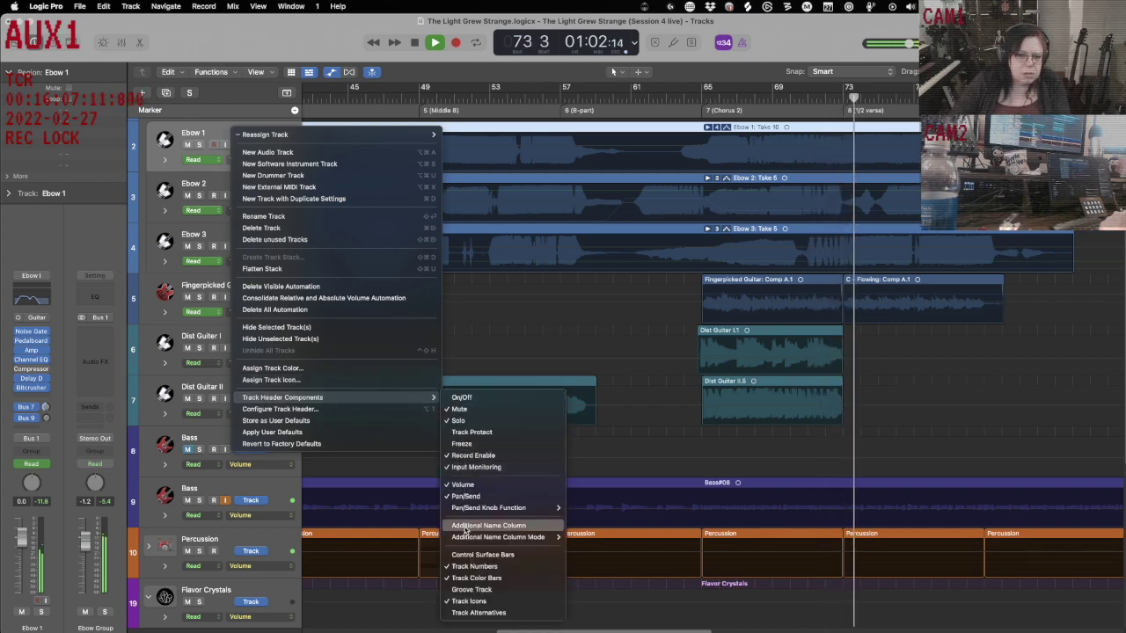
pyautogui.click(497, 313)
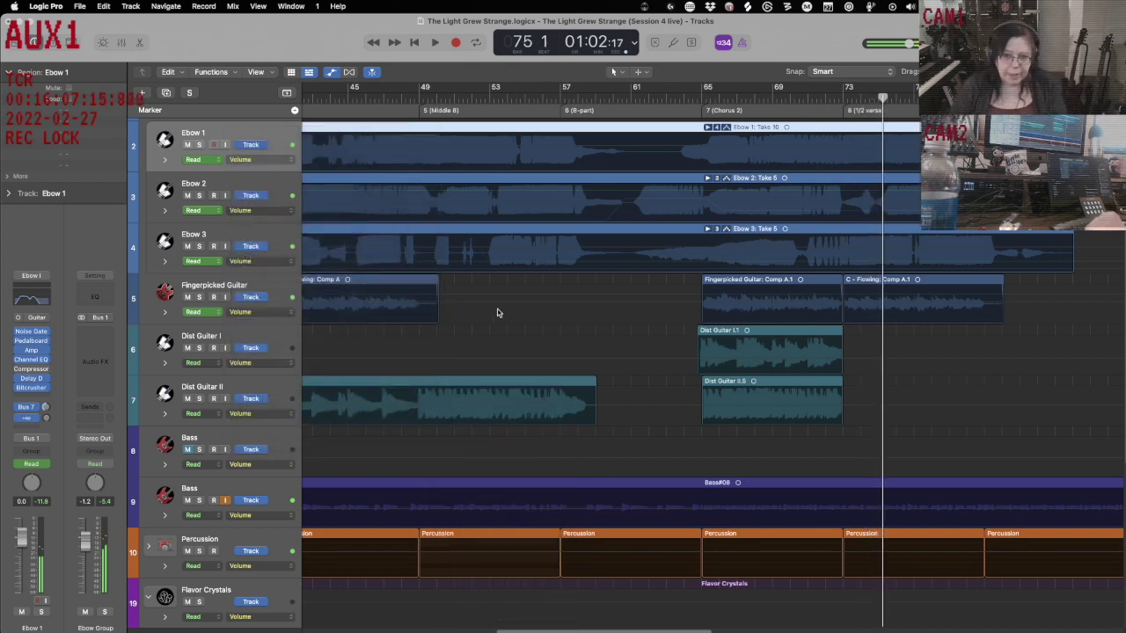
# - Save the project with playback stopped
pyautogui.hotkey('ctrl', 's')
pyautogui.hotkey('ctrl', 's')
pyautogui.press('space')
# - Hide the track automation, shrink the tracks to a compact overview, and play the song from bar 1
pyautogui.press('Return')
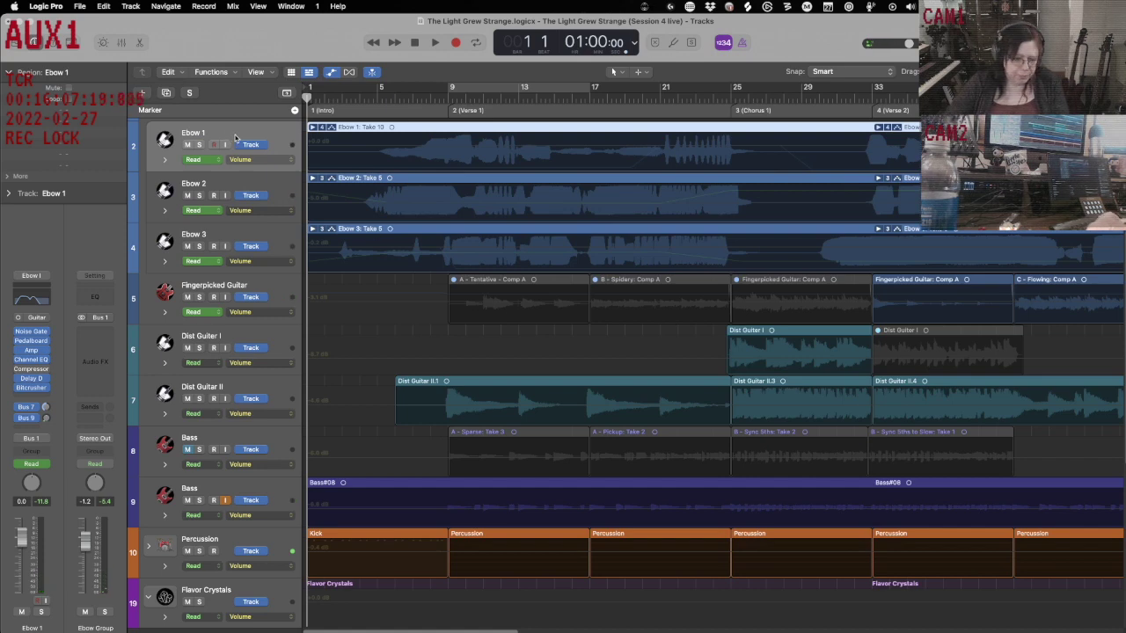
pyautogui.press('super+Down')
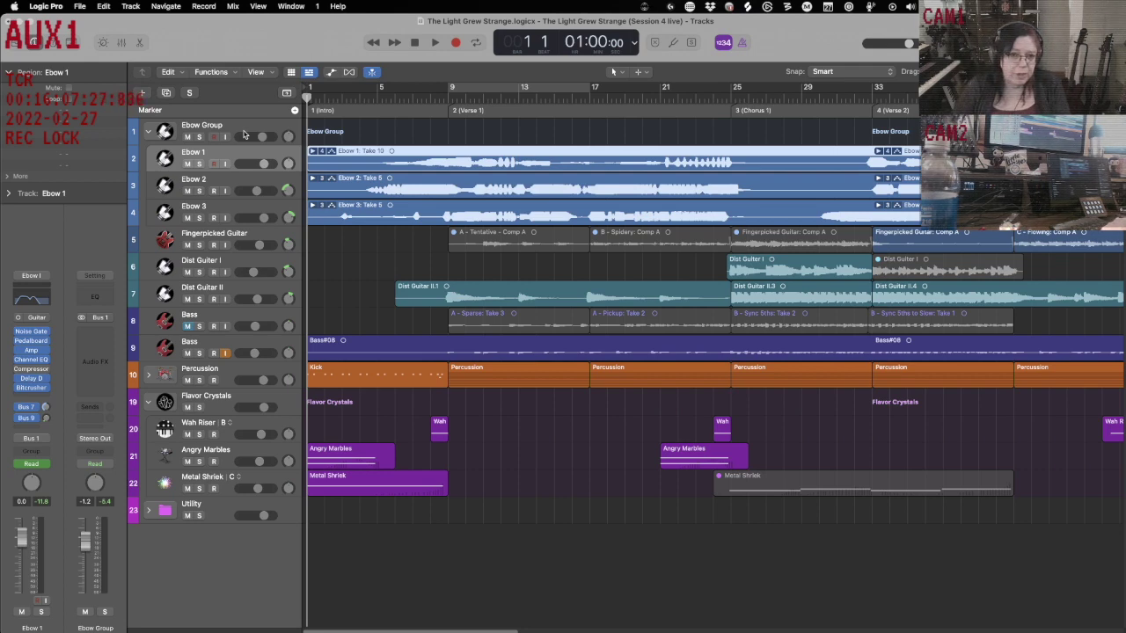
pyautogui.press('space')
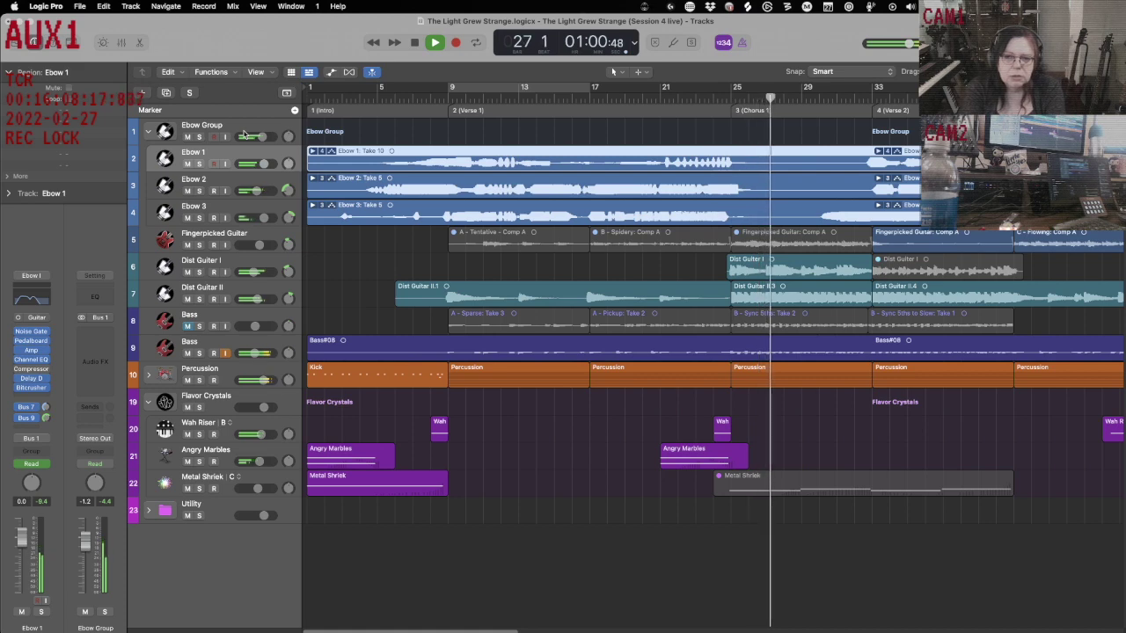
# - Replace the Fingerpicked Guitar region at Verse 2 (bar 33) with an unmuted copy of the B - Spidery: Comp A region from bar 17
pyautogui.click(974, 236)
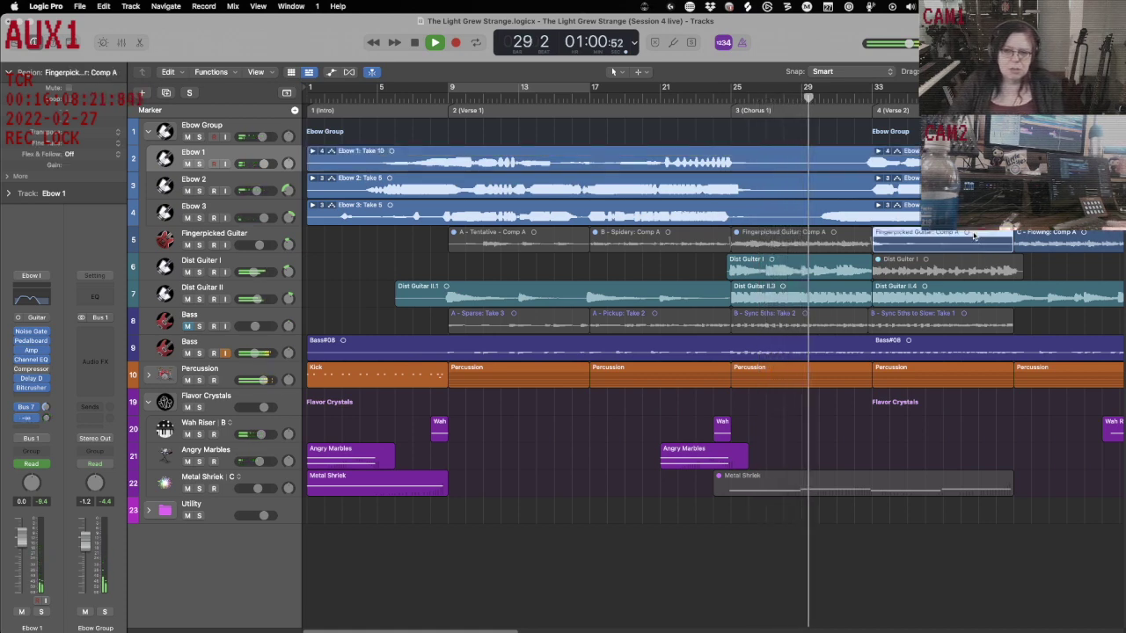
pyautogui.press('BackSpace')
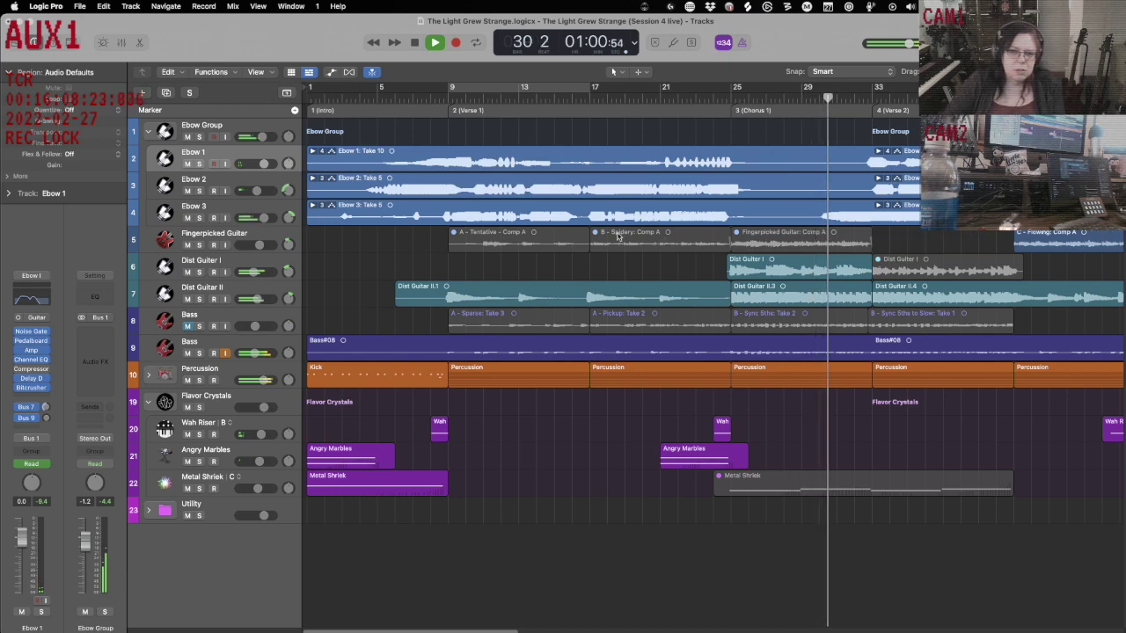
pyautogui.moveTo(673, 242); pyautogui.dragTo(910, 245)
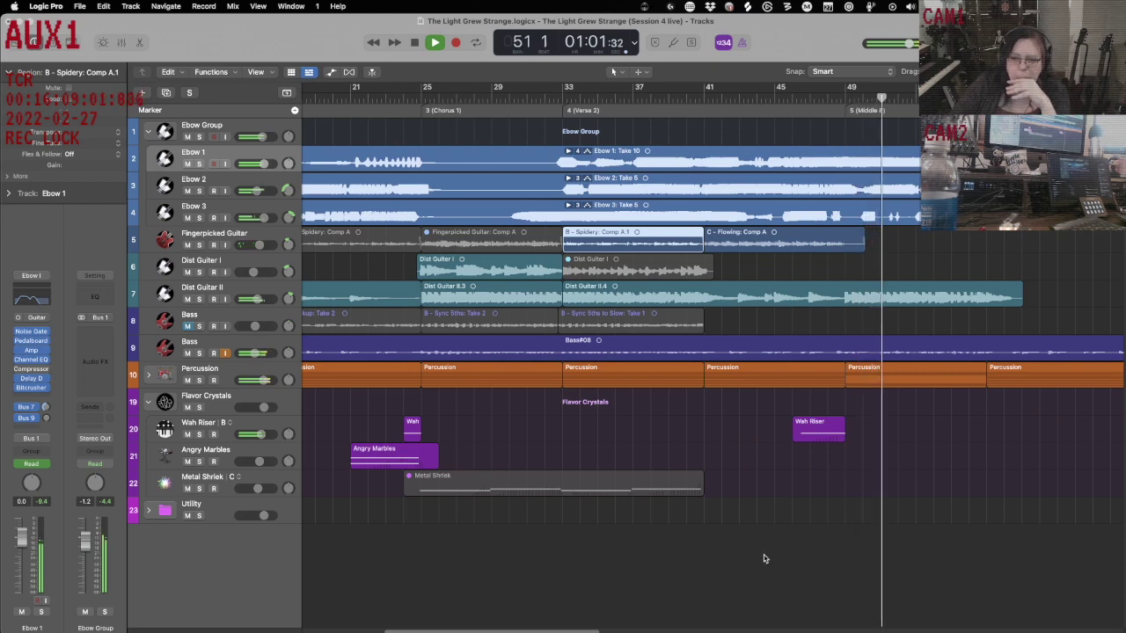
# - Copy the Dist Guitar II.1 region from Verse 1 into the 1/2 verse, just after bar 73 on the same track
pyautogui.hscroll(3, 756, 550)
pyautogui.hscroll(8, 763, 559)
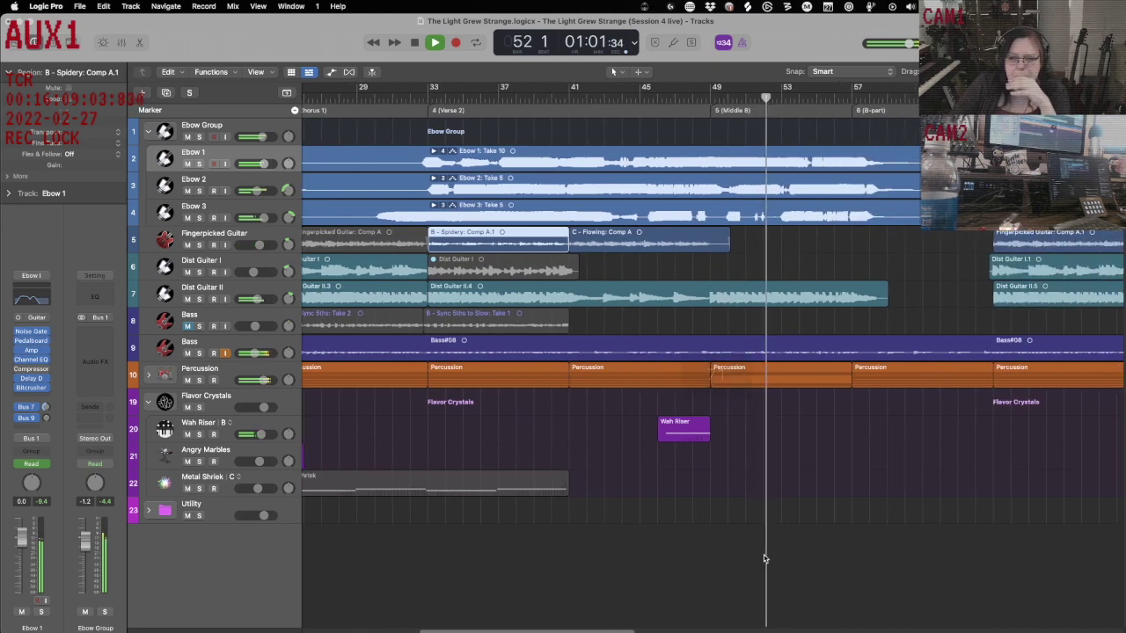
pyautogui.hscroll(7, 763, 559)
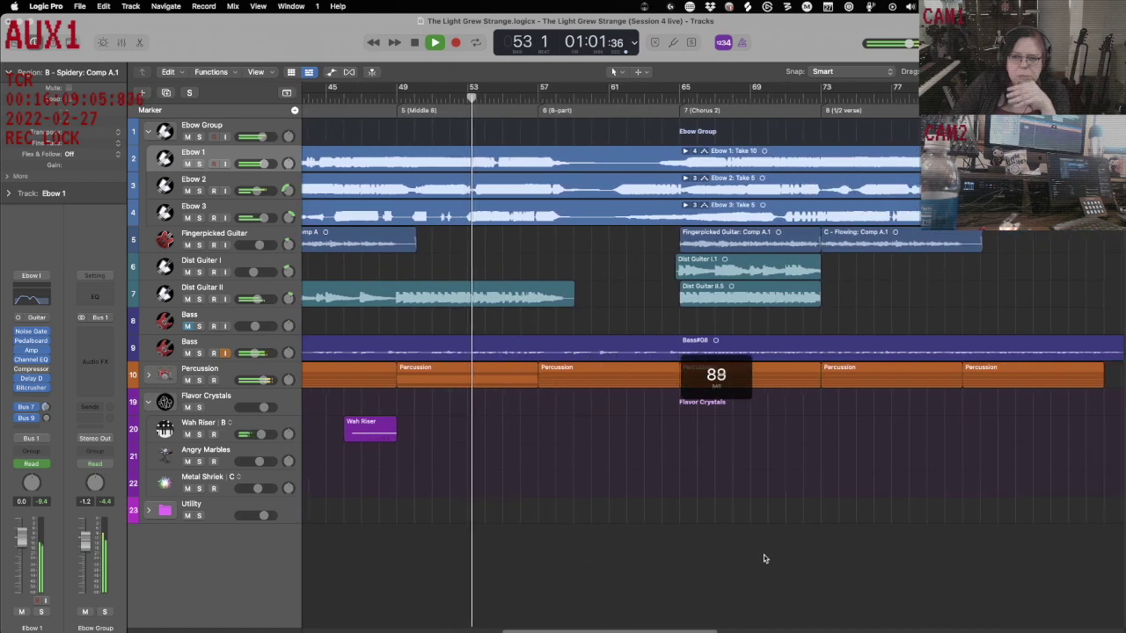
pyautogui.hscroll(-20, 763, 559)
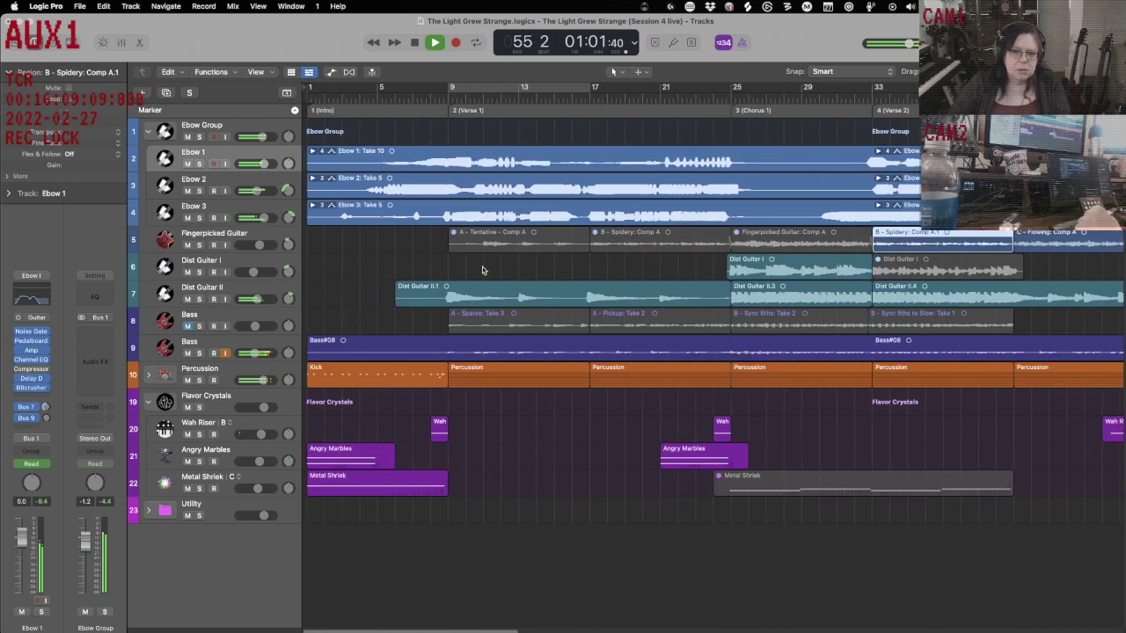
pyautogui.click(480, 289)
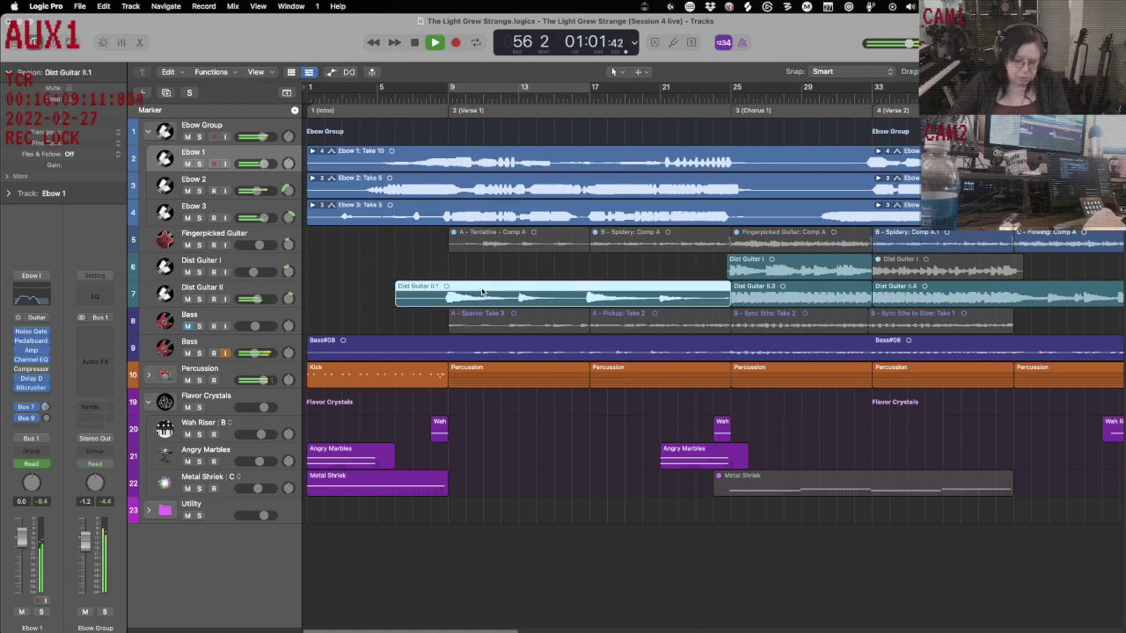
pyautogui.click(268, 291)
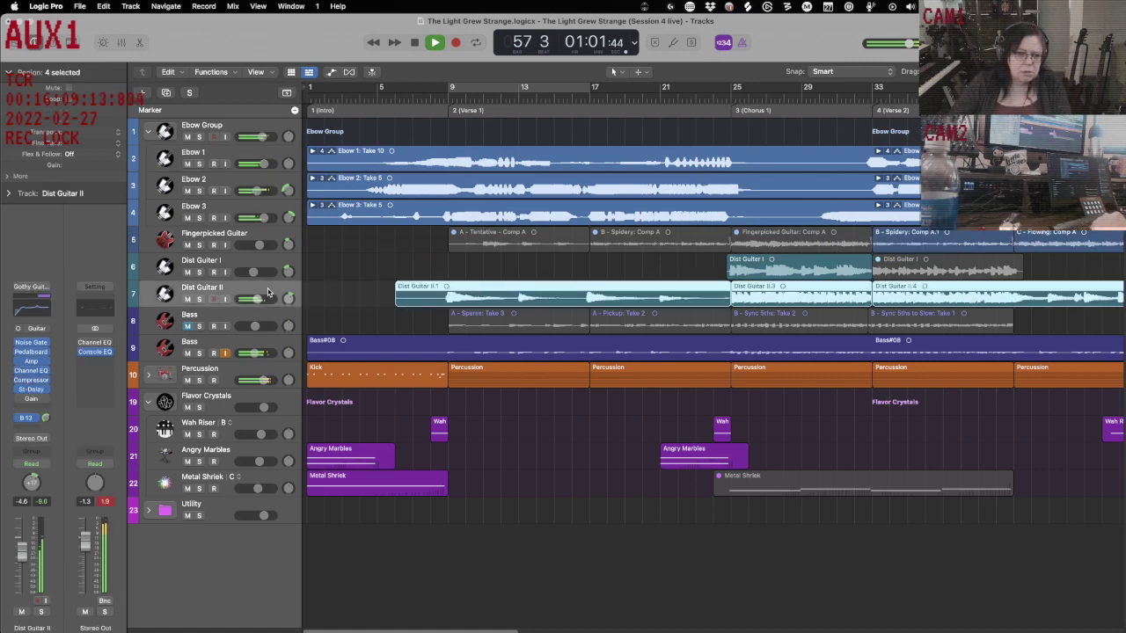
pyautogui.hscroll(20, 626, 294)
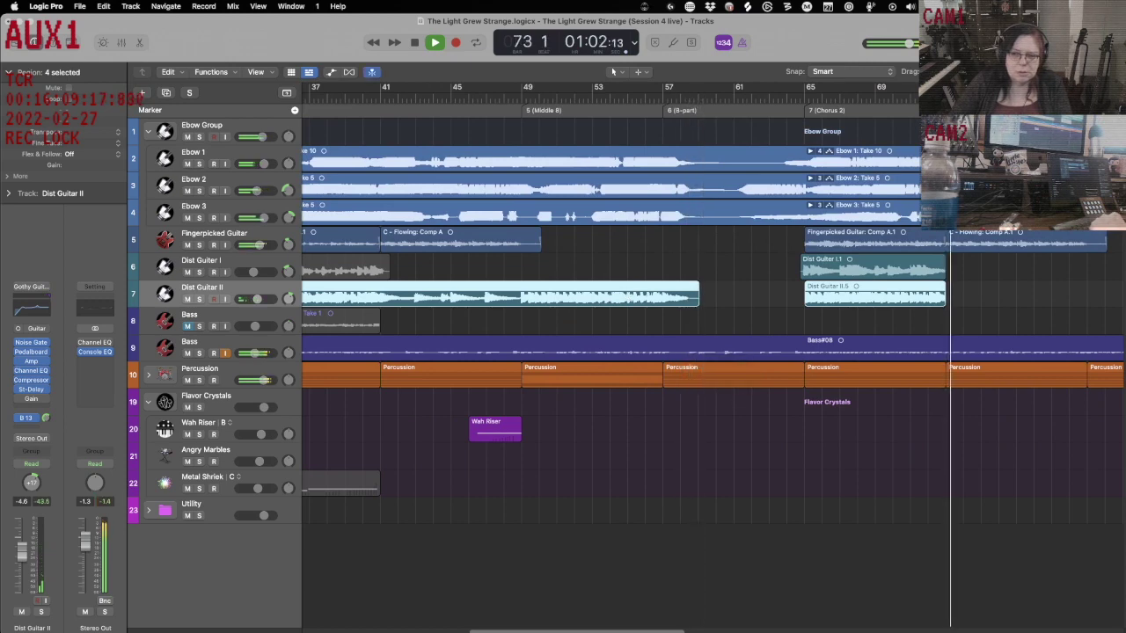
pyautogui.press('r')
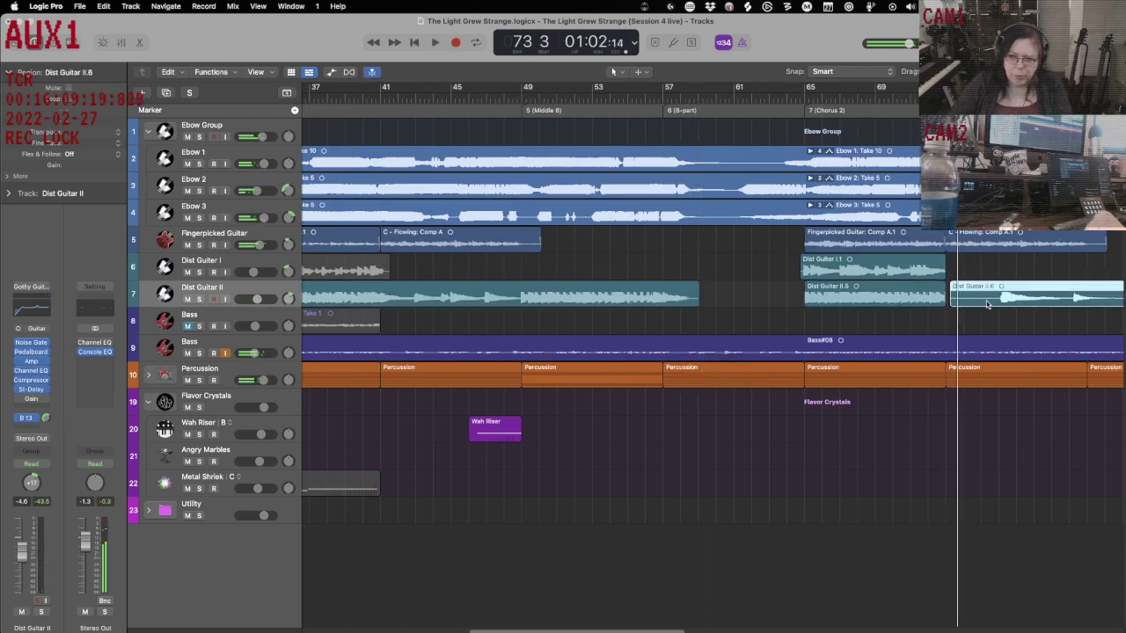
# - Cut off the copied Dist Guitar II region's lead-in at bar 76 and move the remainder to start at bar 73
pyautogui.click(998, 299)
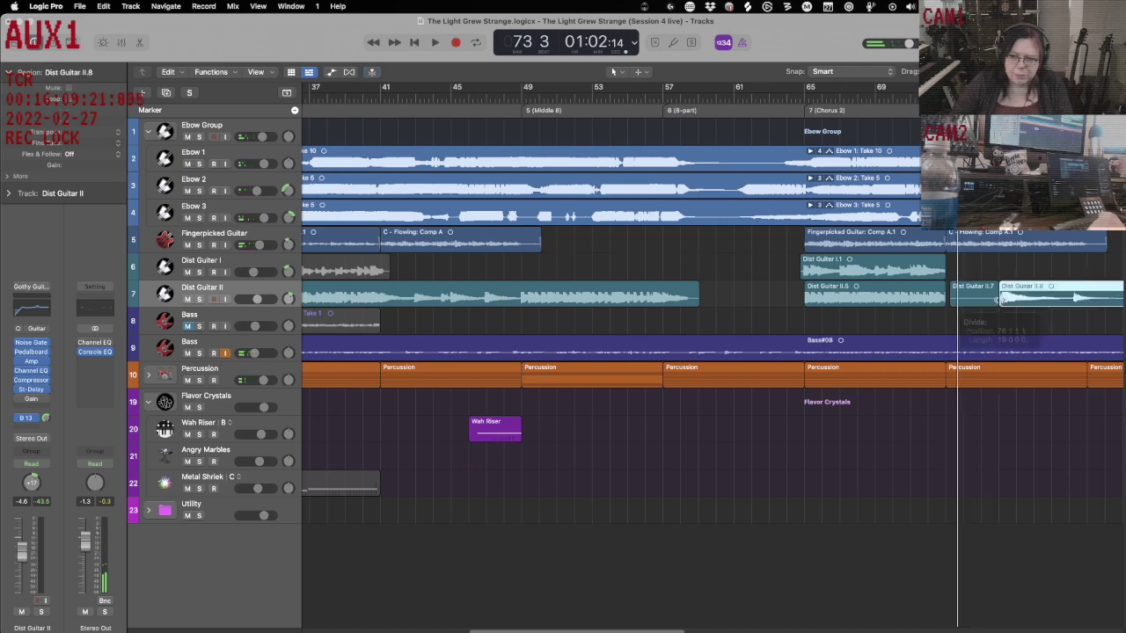
pyautogui.click(962, 303)
pyautogui.press('Delete')
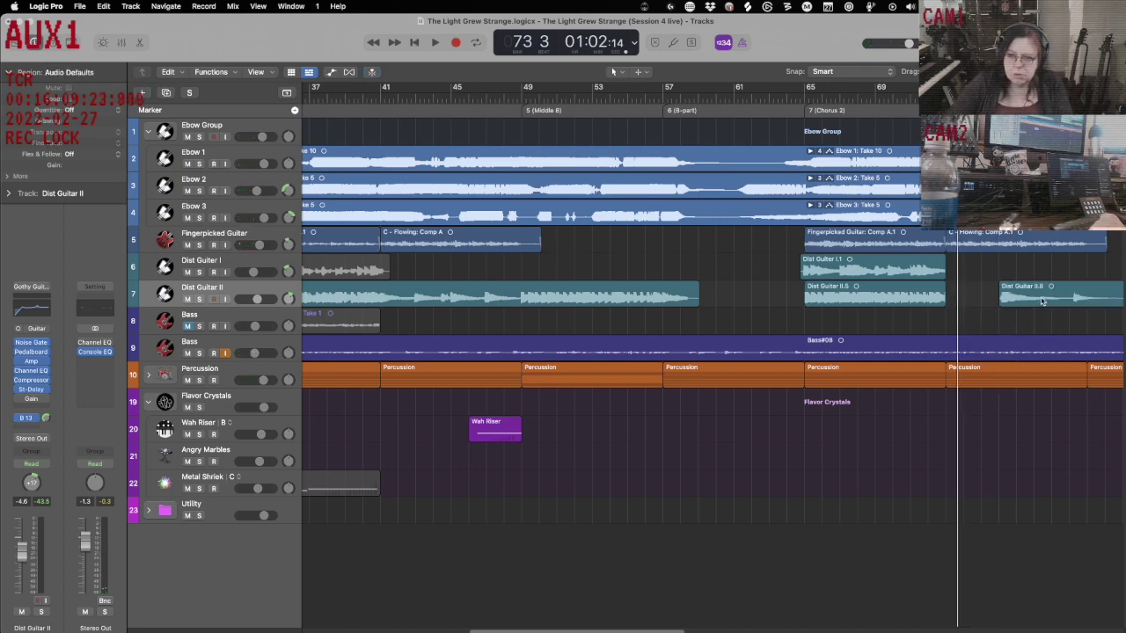
pyautogui.moveTo(1067, 279); pyautogui.dragTo(1014, 293)
# - Play the 1/2 verse and Outro with the copied Dist Guitar II region, and stop playback
pyautogui.press('space')
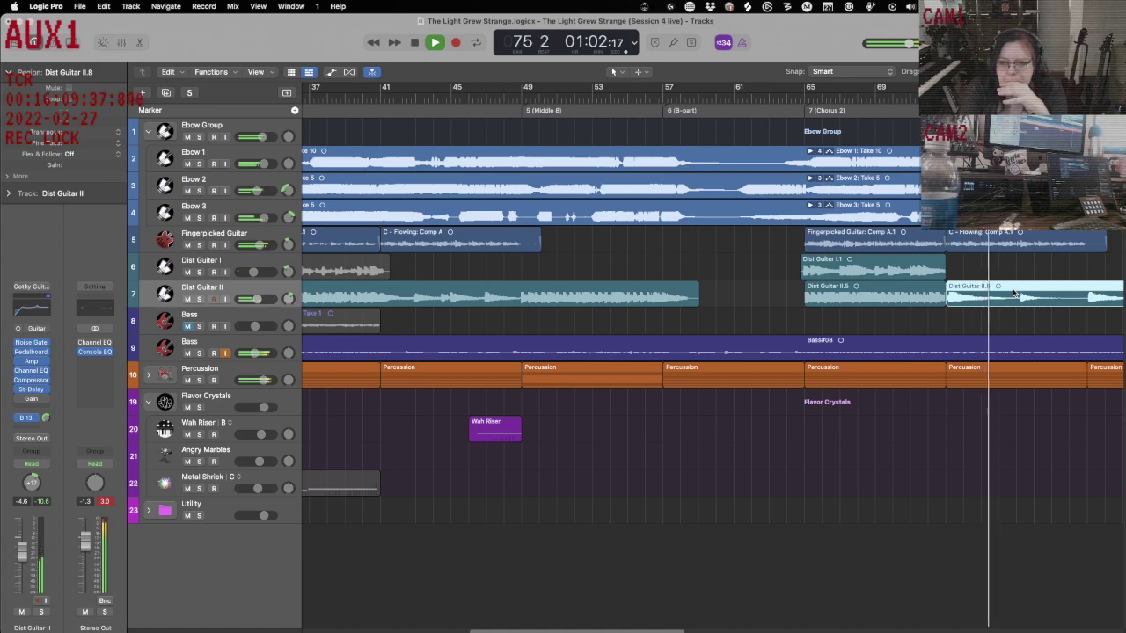
pyautogui.hscroll(5, 1035, 338)
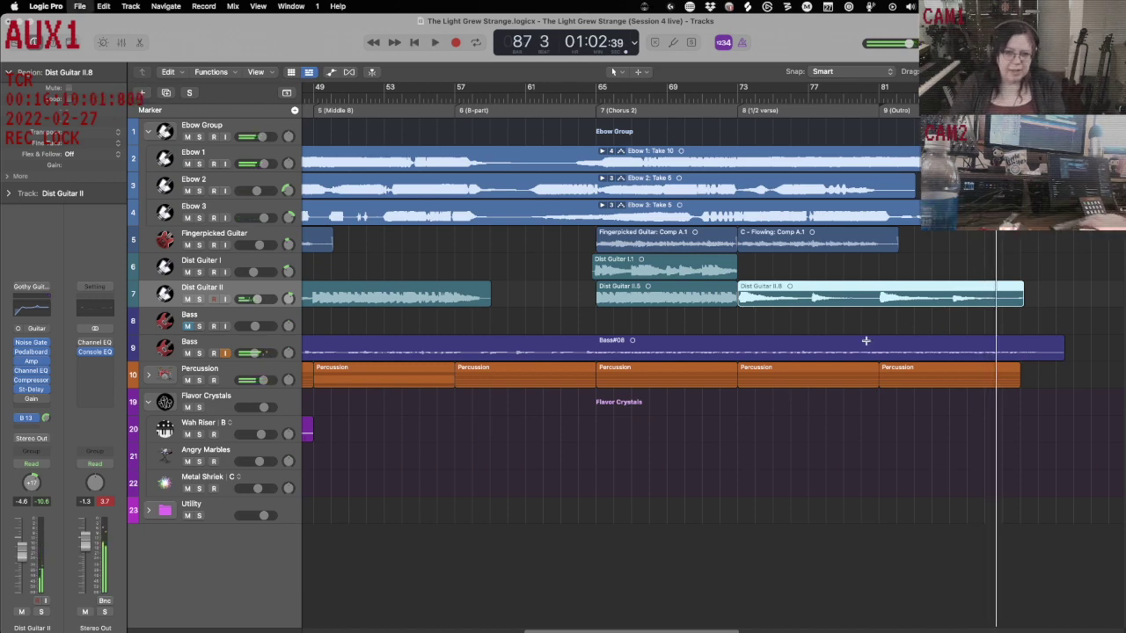
pyautogui.press('space')
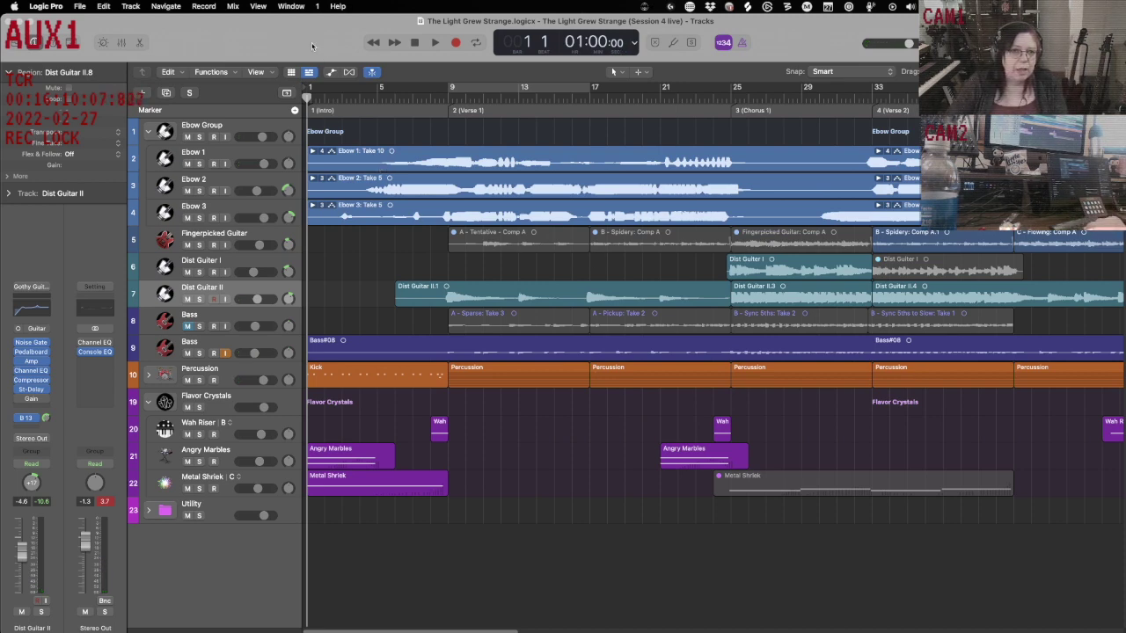
# - Look over the arrangement from Verse 2 through the B-part to the Outro and back to the intro
pyautogui.hscroll(10, 493, 307)
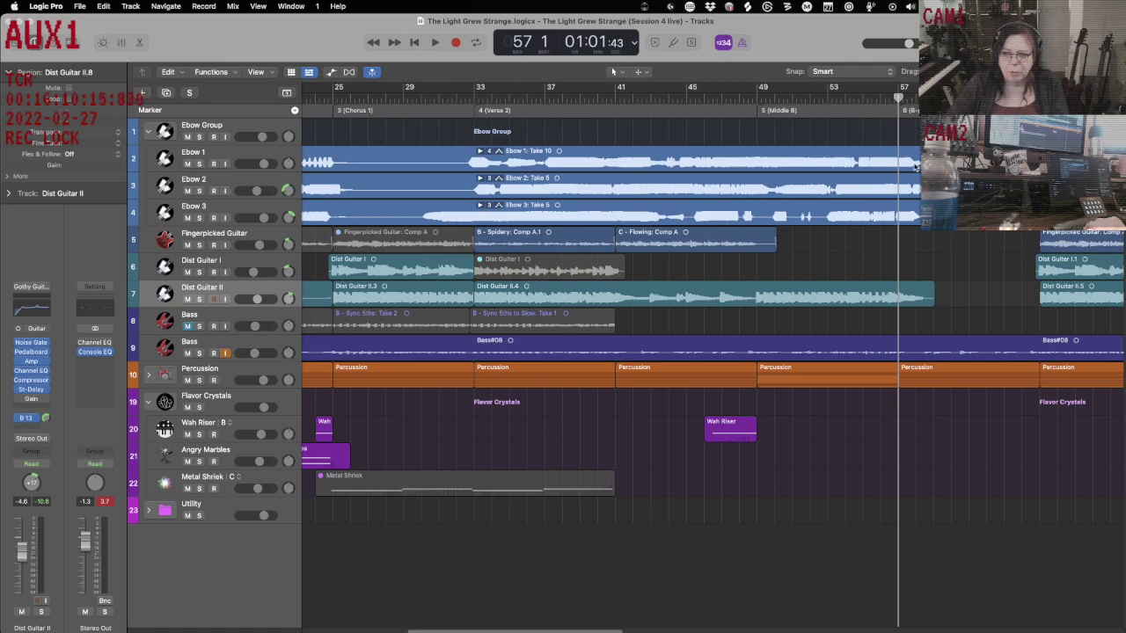
pyautogui.hscroll(10, 716, 375)
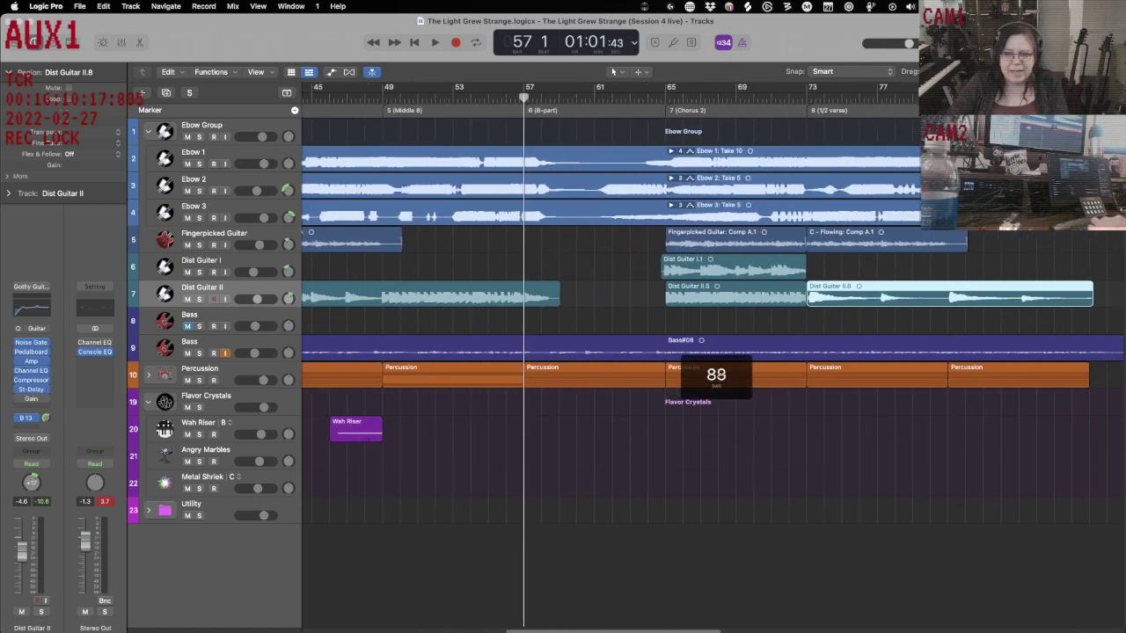
pyautogui.hscroll(-3, 716, 375)
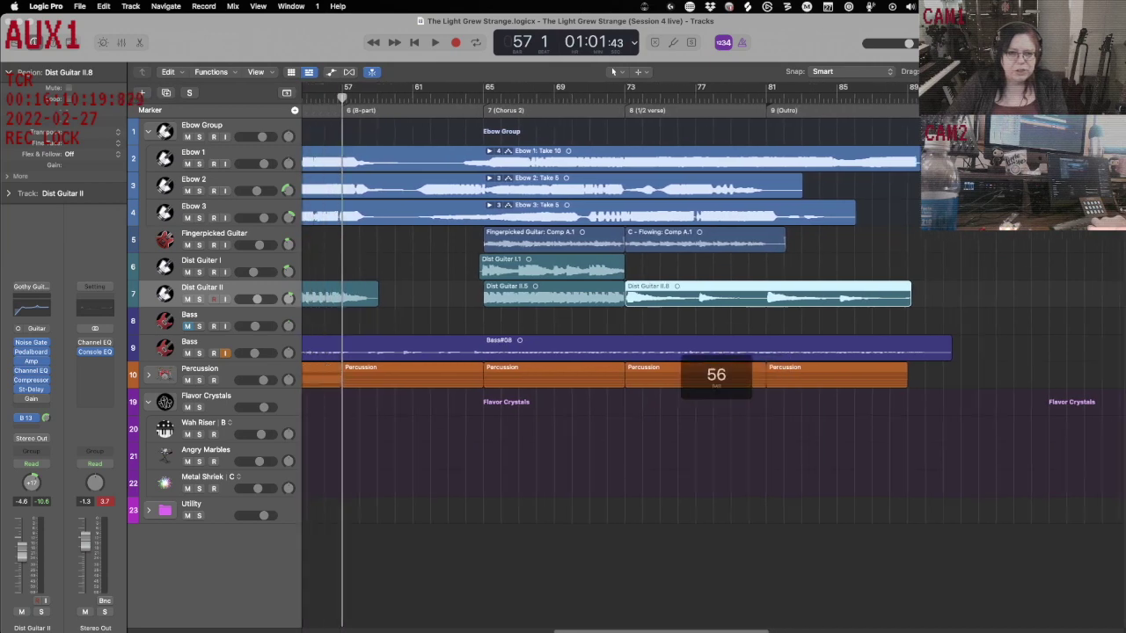
pyautogui.hscroll(-1, 613, 352)
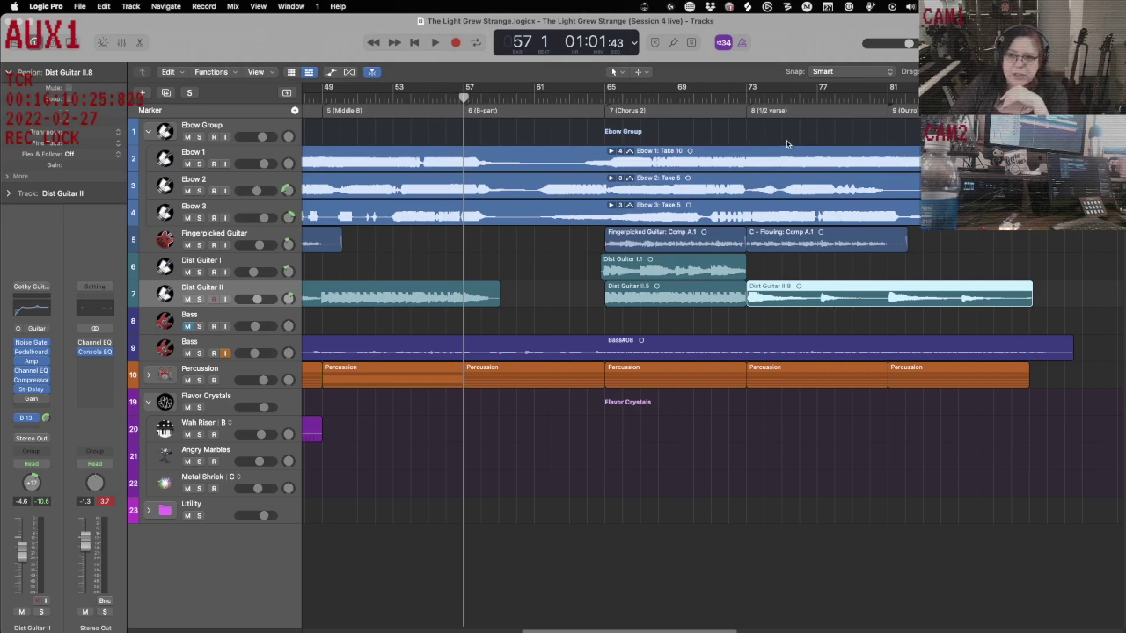
pyautogui.hscroll(3, 787, 141)
pyautogui.hscroll(-5, 786, 144)
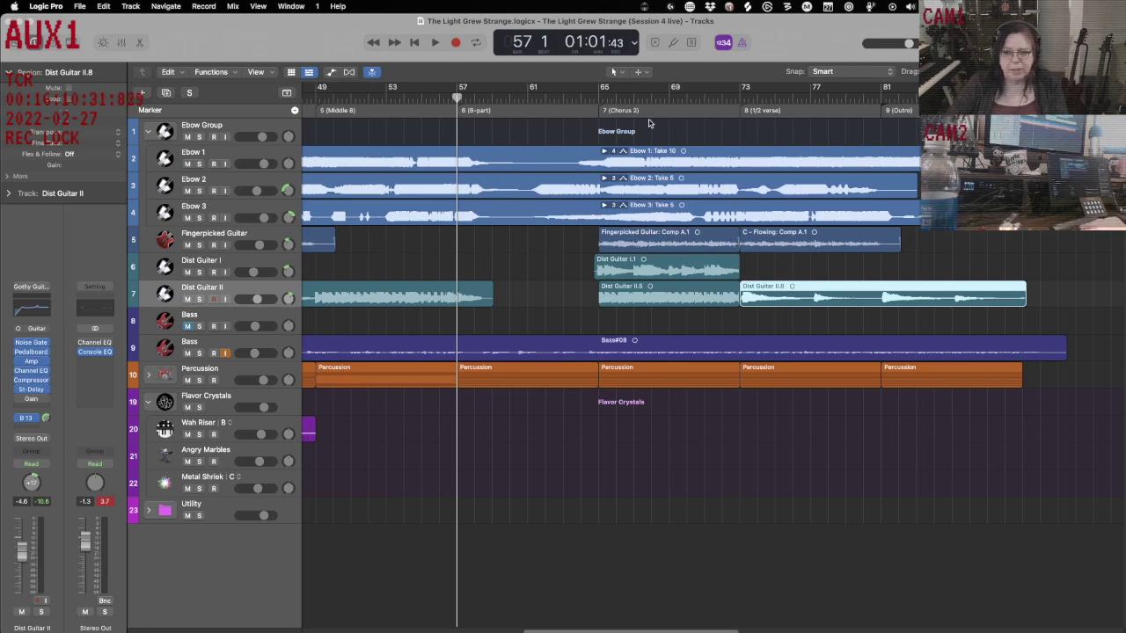
pyautogui.hscroll(-20, 649, 124)
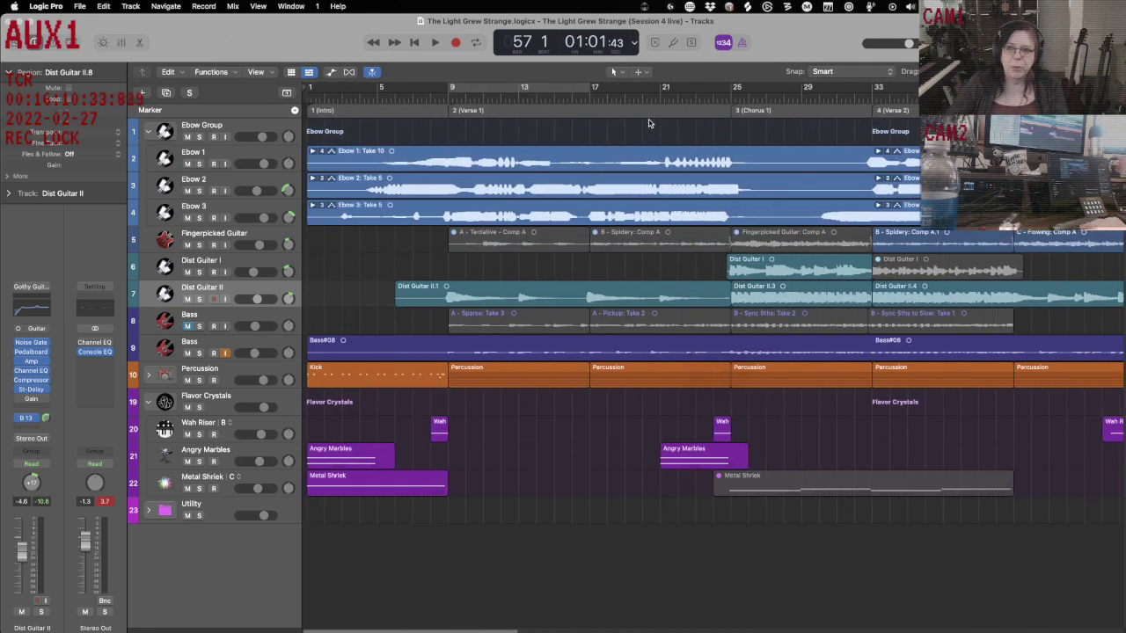